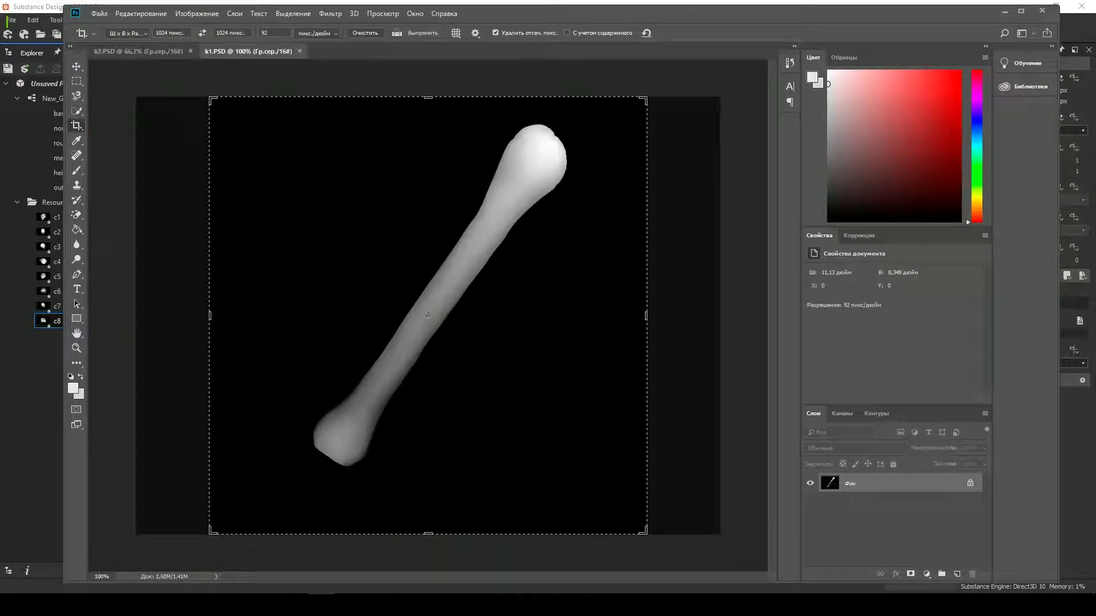
Set the square crop of the bone image k3.PSD to 2048 by 2048 pixels
{"action": "right_click", "coordinate": [295, 282]}
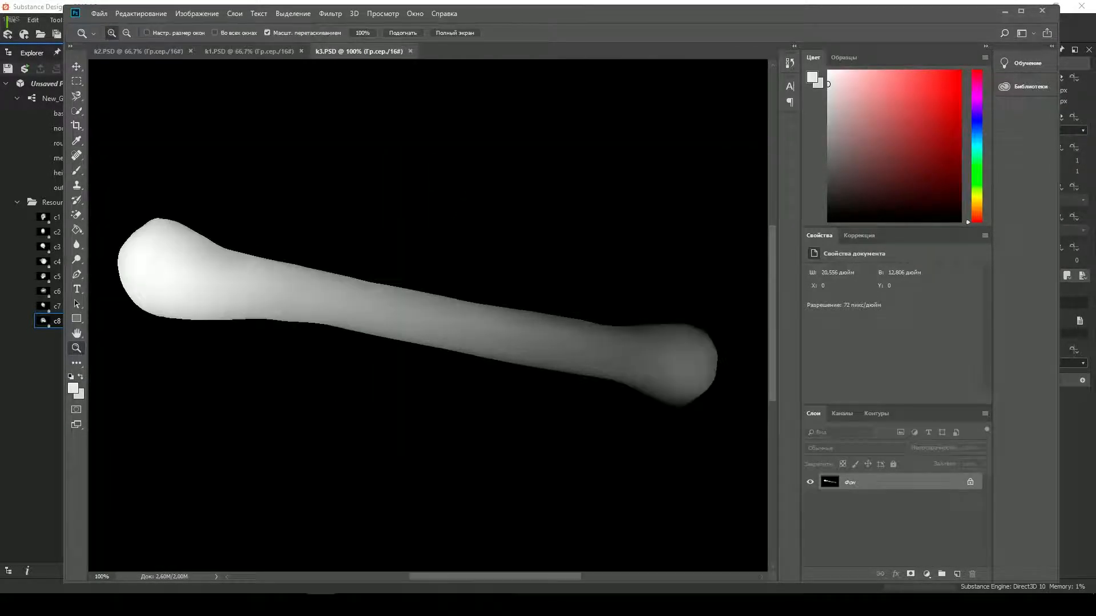
{"action": "right_click", "coordinate": [354, 369]}
{"action": "left_click", "coordinate": [404, 403]}
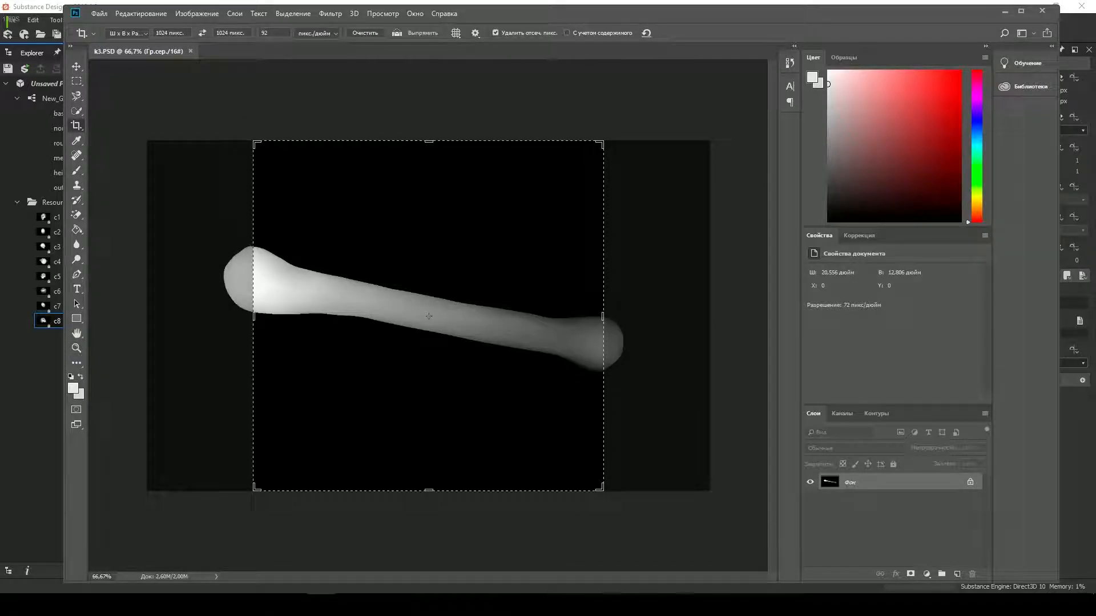
{"action": "type", "text": "2048"}
{"action": "key", "text": "Tab"}
{"action": "type", "text": "2048"}
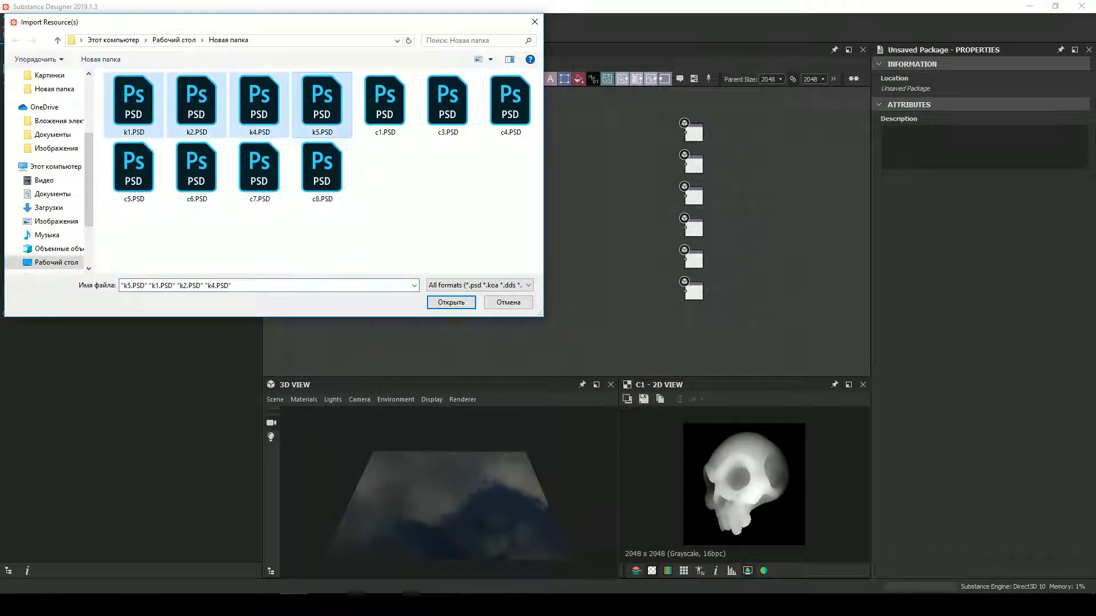
Import k1.PSD, k2.PSD, k4.PSD and k5.PSD into the Substance Designer package and place them as bitmaps in the graph
{"action": "key", "text": "Return"}
{"action": "left_click_drag", "start_coordinate": [57, 321], "coordinate": [294, 336]}
{"action": "middle_click_drag", "start_coordinate": [460, 231], "coordinate": [416, 222]}
{"action": "scroll", "coordinate": [416, 222], "scroll_direction": "down", "scroll_amount": 1}
{"action": "left_click_drag", "start_coordinate": [341, 281], "coordinate": [397, 313]}
Inspect the first three skull bitmaps, including c4, in the 2D preview
{"action": "middle_click_drag", "start_coordinate": [456, 211], "coordinate": [461, 286]}
{"action": "right_click", "coordinate": [405, 228]}
{"action": "left_click", "coordinate": [453, 347]}
{"action": "double_click", "coordinate": [405, 175]}
{"action": "double_click", "coordinate": [405, 193]}
{"action": "left_click", "coordinate": [405, 210]}
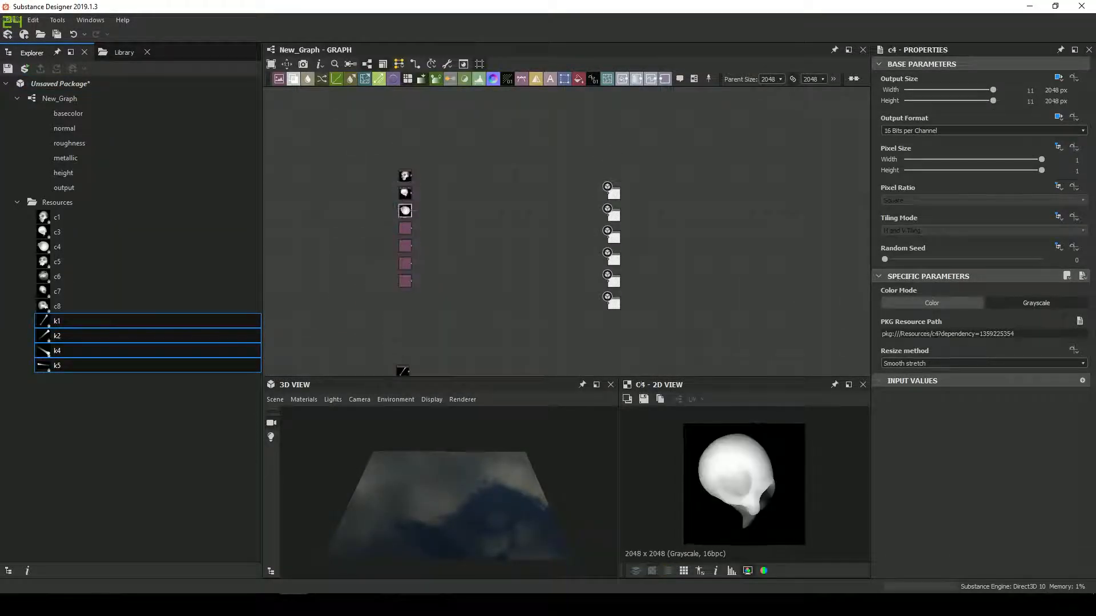
Feed the outputs from Uniform Color nodes: black for base color and metallic, grey 110 for roughness
{"action": "scroll", "coordinate": [598, 118], "scroll_direction": "up", "scroll_amount": 4}
{"action": "key", "text": "space"}
{"action": "left_click", "coordinate": [556, 473]}
{"action": "left_click_drag", "start_coordinate": [524, 196], "coordinate": [526, 354]}
{"action": "middle_click_drag", "start_coordinate": [526, 354], "coordinate": [543, 246]}
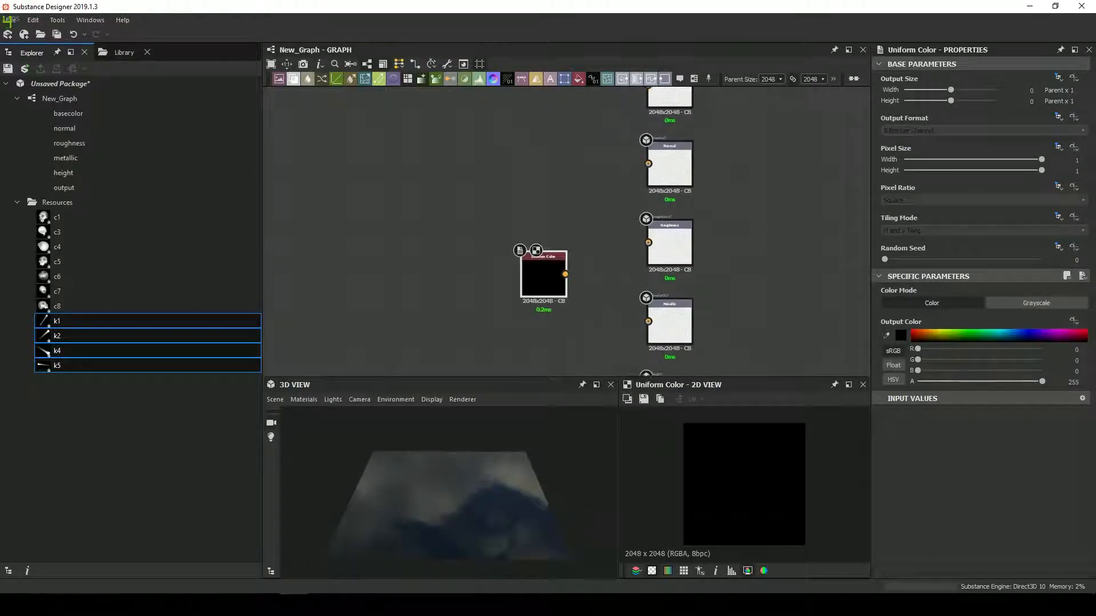
{"action": "middle_click_drag", "start_coordinate": [653, 210], "coordinate": [641, 163]}
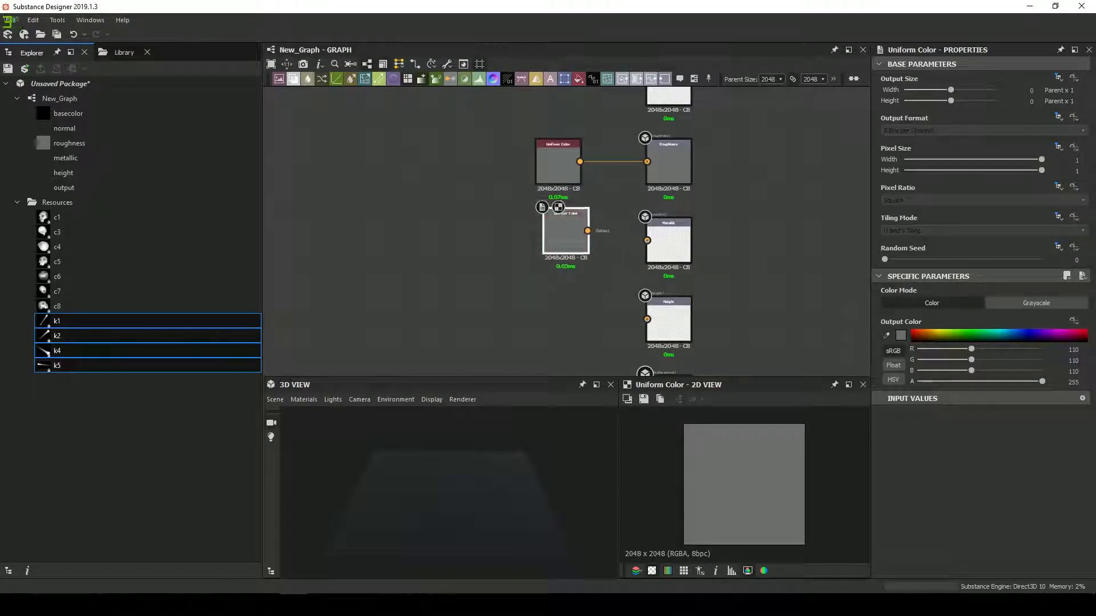
{"action": "left_click", "coordinate": [900, 335]}
{"action": "left_click", "coordinate": [527, 358]}
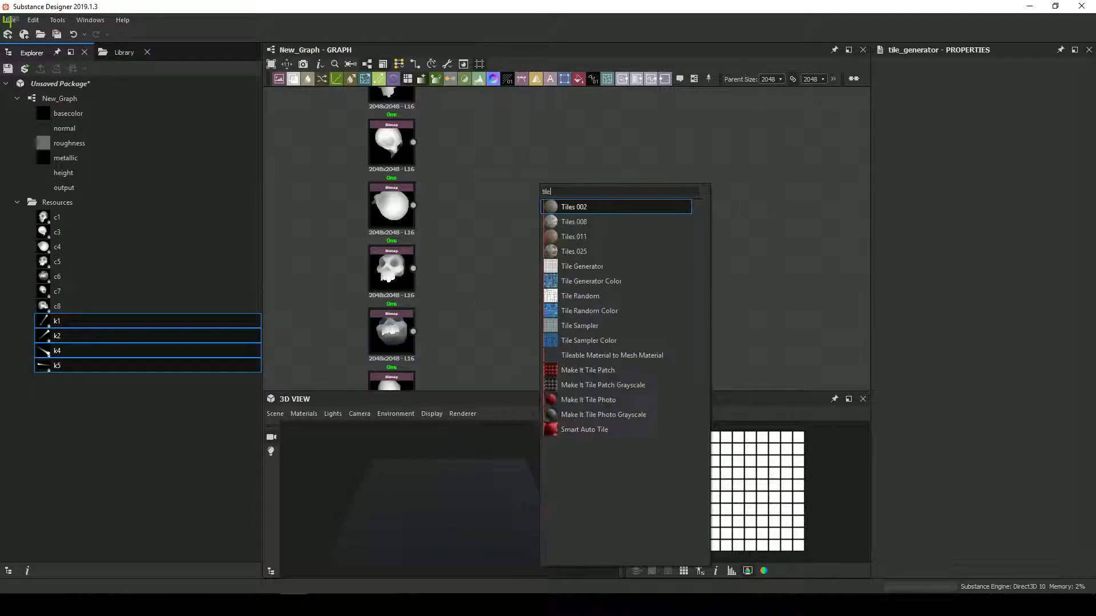
Add a Tile Sampler node with its pattern set to Pattern Input and four pattern inputs, fed by the first skull bitmap
{"action": "left_click", "coordinate": [556, 203]}
{"action": "scroll", "coordinate": [513, 228], "scroll_direction": "up", "scroll_amount": 1}
{"action": "middle_click_drag", "start_coordinate": [513, 228], "coordinate": [552, 279]}
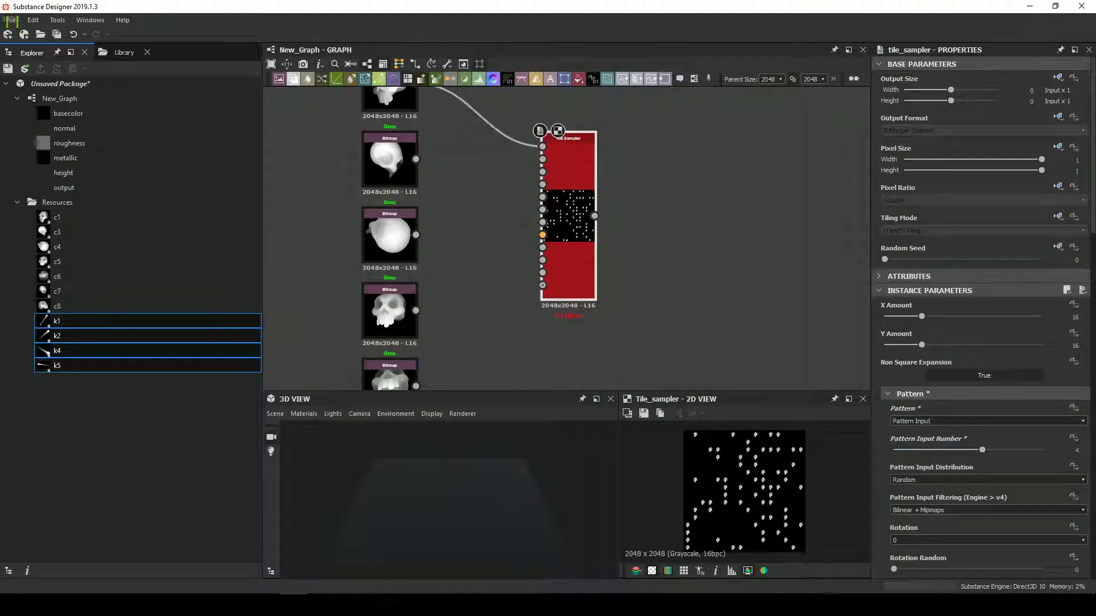
Connect further skull bitmaps to the Tile Sampler's pattern inputs and raise the pattern input number to 6
{"action": "middle_click_drag", "start_coordinate": [485, 228], "coordinate": [530, 213]}
{"action": "left_click_drag", "start_coordinate": [460, 143], "coordinate": [586, 144]}
{"action": "scroll", "coordinate": [436, 267], "scroll_direction": "down", "scroll_amount": 2}
{"action": "left_click_drag", "start_coordinate": [438, 266], "coordinate": [525, 170]}
{"action": "middle_click_drag", "start_coordinate": [485, 274], "coordinate": [485, 250]}
{"action": "left_click_drag", "start_coordinate": [438, 295], "coordinate": [525, 154]}
{"action": "left_click_drag", "start_coordinate": [982, 450], "coordinate": [1012, 450]}
{"action": "middle_click_drag", "start_coordinate": [485, 257], "coordinate": [468, 206]}
{"action": "left_click_drag", "start_coordinate": [421, 290], "coordinate": [508, 101]}
{"action": "left_click_drag", "start_coordinate": [1012, 450], "coordinate": [1042, 450]}
{"action": "left_click_drag", "start_coordinate": [476, 378], "coordinate": [563, 147]}
Delete the unused skull bitmap and arrange the six connected ones beside the Tile Sampler
{"action": "key", "text": "Delete"}
{"action": "left_click_drag", "start_coordinate": [484, 207], "coordinate": [485, 260]}
{"action": "scroll", "coordinate": [484, 228], "scroll_direction": "down", "scroll_amount": 2}
{"action": "left_click_drag", "start_coordinate": [435, 112], "coordinate": [496, 354]}
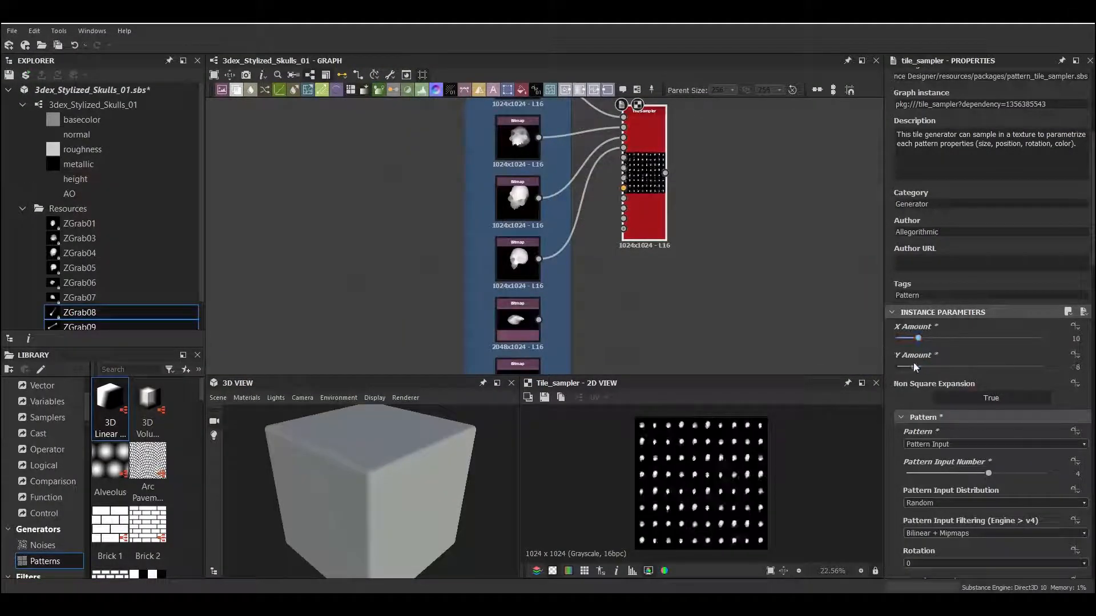
Set the Tile Sampler's X and Y amounts to 7, following the reference video
{"action": "key", "text": "space"}
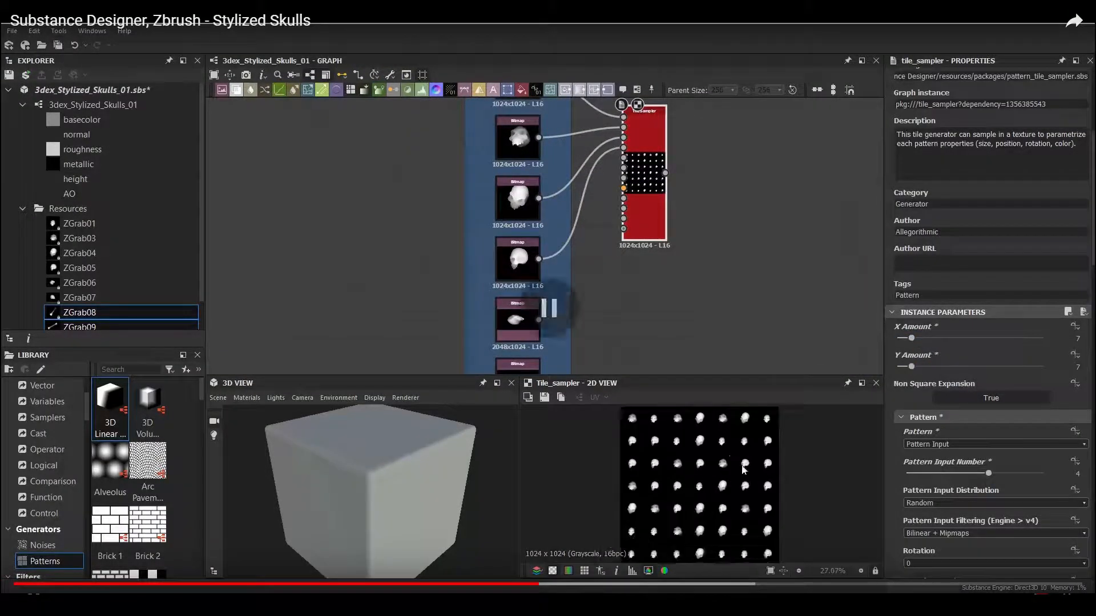
{"action": "key", "text": "alt+Tab"}
{"action": "left_click_drag", "start_coordinate": [921, 316], "coordinate": [909, 316]}
{"action": "mouse_move", "coordinate": [565, 391]}
{"action": "left_mouse_down"}
{"action": "mouse_move", "coordinate": [565, 247]}
{"action": "mouse_move", "coordinate": [565, 392]}
{"action": "left_mouse_up"}
{"action": "key", "text": "alt+Tab"}
{"action": "key", "text": "space"}
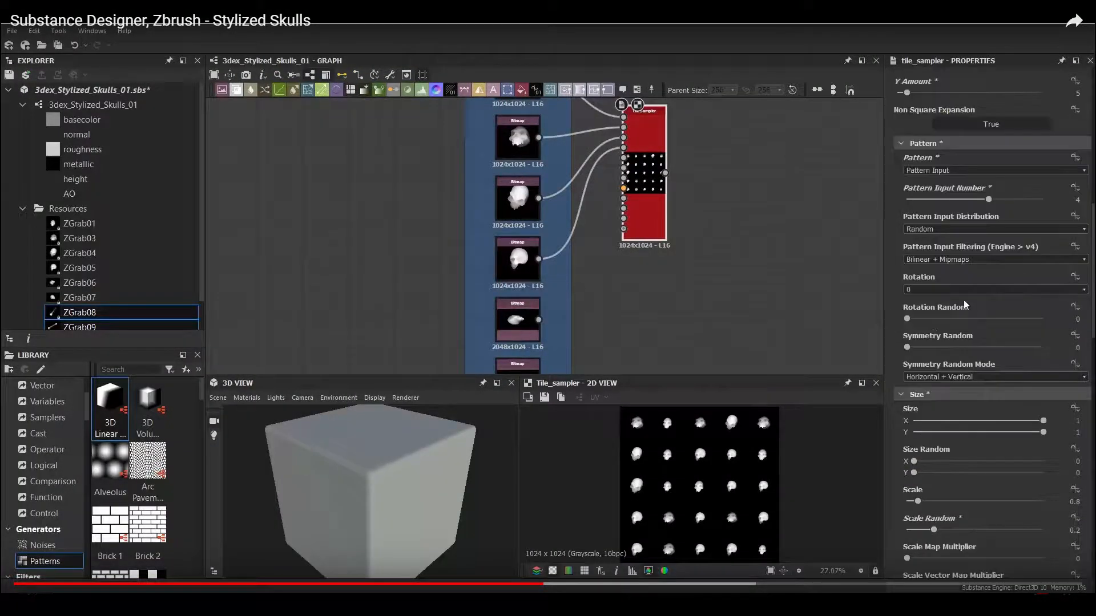
Set the Tile Sampler's rotation random to 0.62 and symmetry random to 0.39, checking against the reference video
{"action": "key", "text": "alt+Tab"}
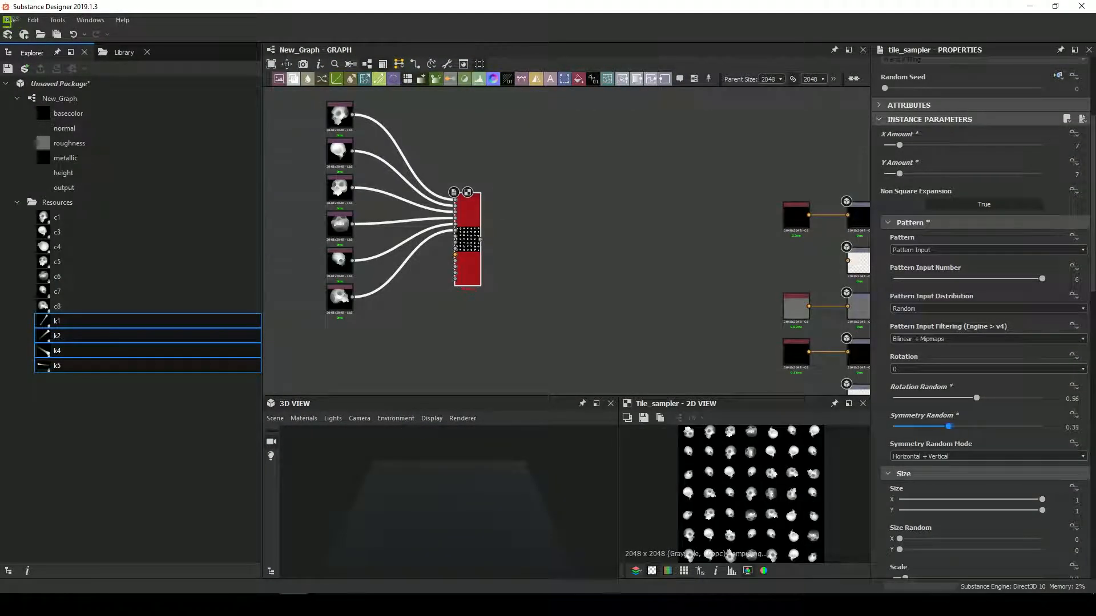
{"action": "key", "text": "alt+Tab"}
{"action": "key", "text": "space"}
{"action": "key", "text": "alt+Tab"}
{"action": "scroll", "coordinate": [983, 320], "scroll_direction": "down", "scroll_amount": 4}
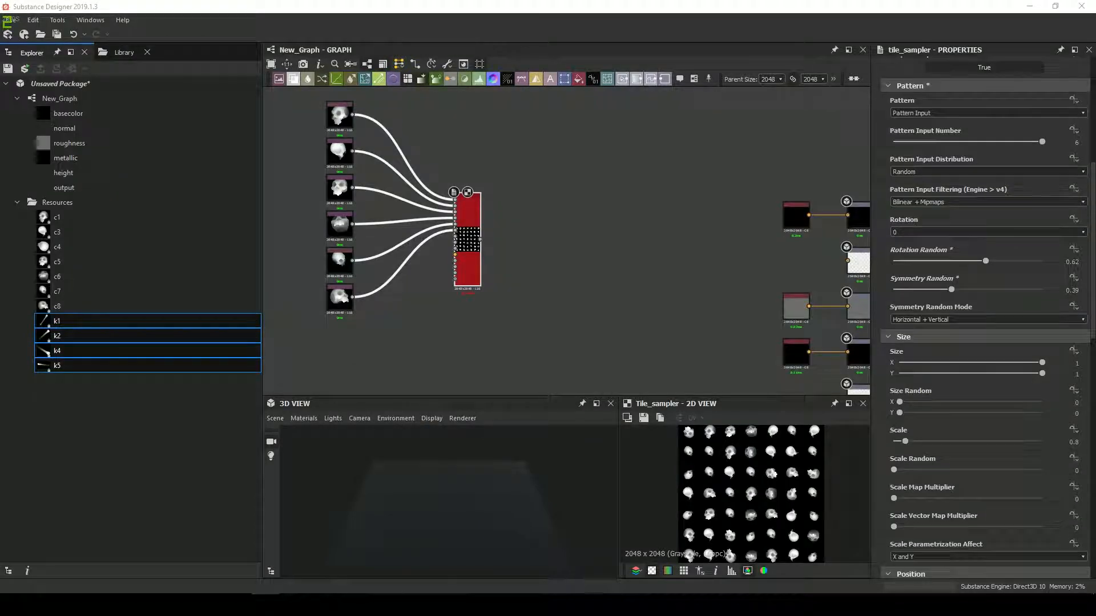
Set the Tile Sampler's scale to 1.11 and scale random to 0.25, and enlarge the preview area
{"action": "key", "text": "alt+Tab"}
{"action": "left_click_drag", "start_coordinate": [1008, 469], "coordinate": [911, 441]}
{"action": "key", "text": "alt+Tab"}
{"action": "left_click_drag", "start_coordinate": [741, 396], "coordinate": [741, 290]}
{"action": "left_click_drag", "start_coordinate": [909, 441], "coordinate": [915, 441]}
Set the Tile Sampler's position random to 0.27
{"action": "key", "text": "alt+Tab"}
{"action": "key", "text": "alt+Tab"}
{"action": "scroll", "coordinate": [984, 361], "scroll_direction": "down", "scroll_amount": 7}
{"action": "left_click_drag", "start_coordinate": [894, 360], "coordinate": [904, 360]}
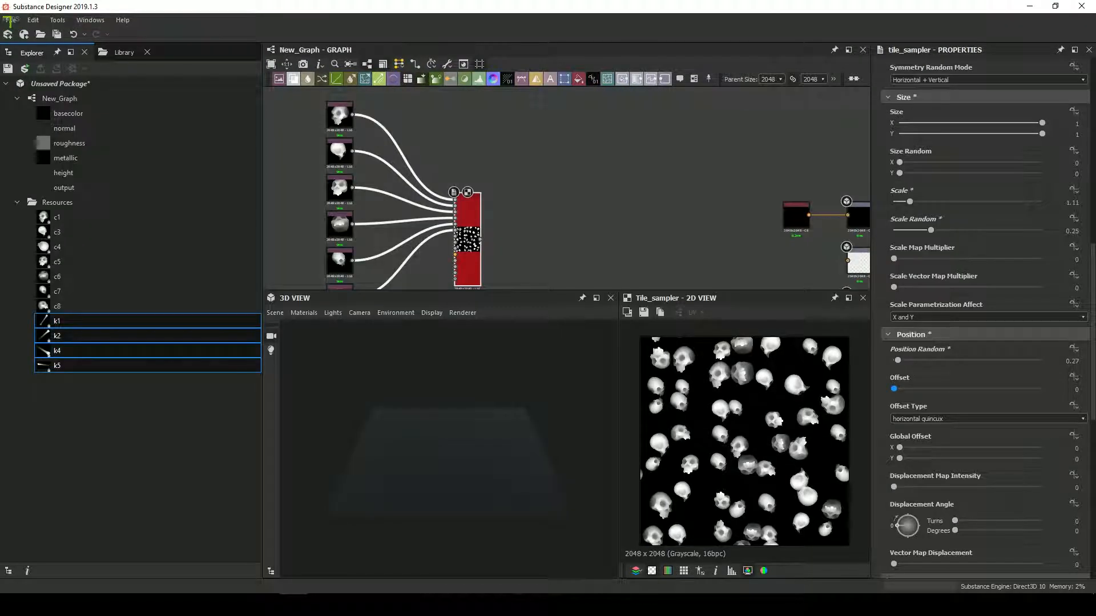
Raise the Tile Sampler's color random to vary the skulls' brightness, comparing with the reference video
{"action": "scroll", "coordinate": [891, 458], "scroll_direction": "down", "scroll_amount": 8}
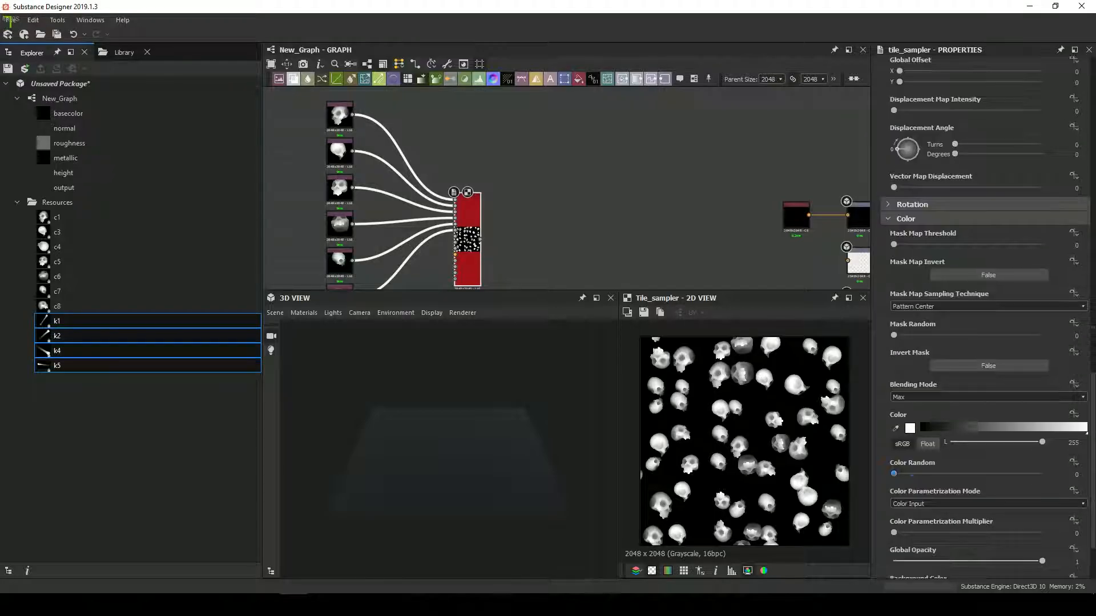
{"action": "key", "text": "alt+Tab"}
{"action": "key", "text": "alt+Tab"}
{"action": "scroll", "coordinate": [815, 490], "scroll_direction": "up", "scroll_amount": 4}
{"action": "key", "text": "alt+Tab"}
{"action": "key", "text": "space"}
{"action": "key", "text": "alt+Tab"}
Adjust the skull Tile Sampler to rotation random 0.75, symmetry random 0.3 and scale 1.34
{"action": "scroll", "coordinate": [983, 394], "scroll_direction": "up", "scroll_amount": 8}
{"action": "scroll", "coordinate": [983, 228], "scroll_direction": "up", "scroll_amount": 3}
{"action": "scroll", "coordinate": [796, 493], "scroll_direction": "down", "scroll_amount": 5}
{"action": "left_click_drag", "start_coordinate": [985, 192], "coordinate": [938, 221]}
{"action": "key", "text": "f"}
{"action": "key", "text": "alt+Tab"}
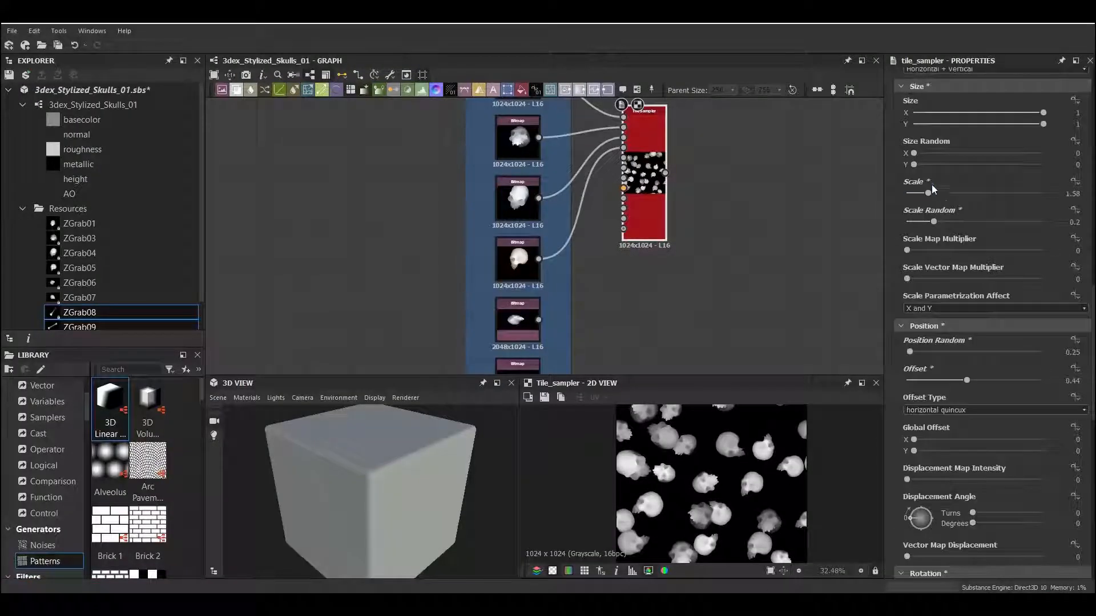
{"action": "key", "text": "alt+Tab"}
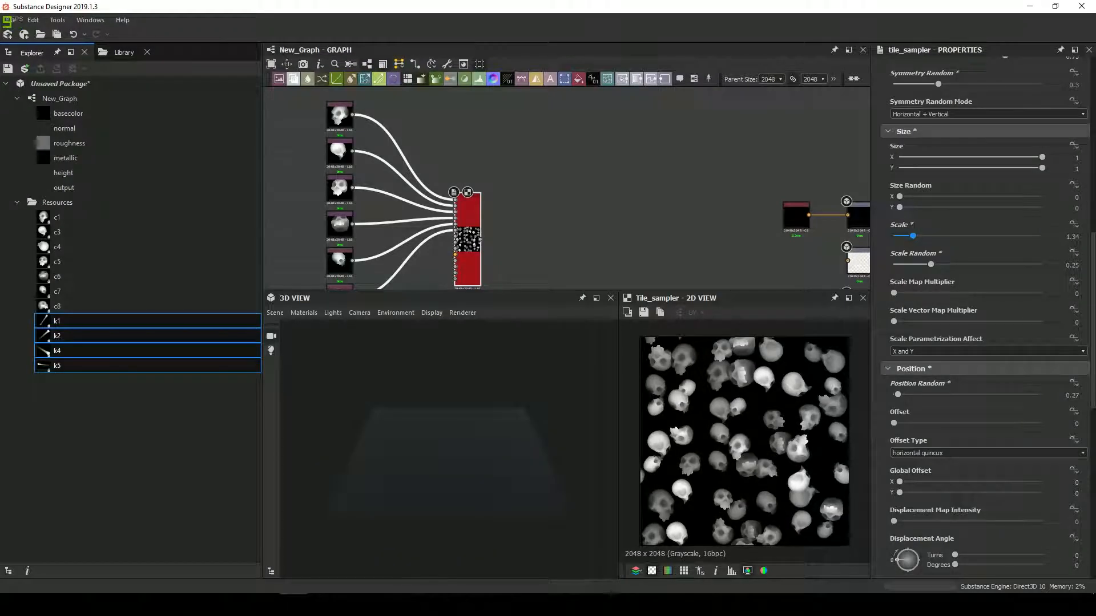
Add a Normal node fed by the skull Tile Sampler and connect it to the Normal output
{"action": "middle_click_drag", "start_coordinate": [616, 251], "coordinate": [537, 156]}
{"action": "key", "text": "alt+Tab"}
{"action": "key", "text": "alt+Tab"}
{"action": "key", "text": "space"}
{"action": "type", "text": "nor"}
{"action": "key", "text": "Return"}
{"action": "left_click_drag", "start_coordinate": [401, 144], "coordinate": [549, 202]}
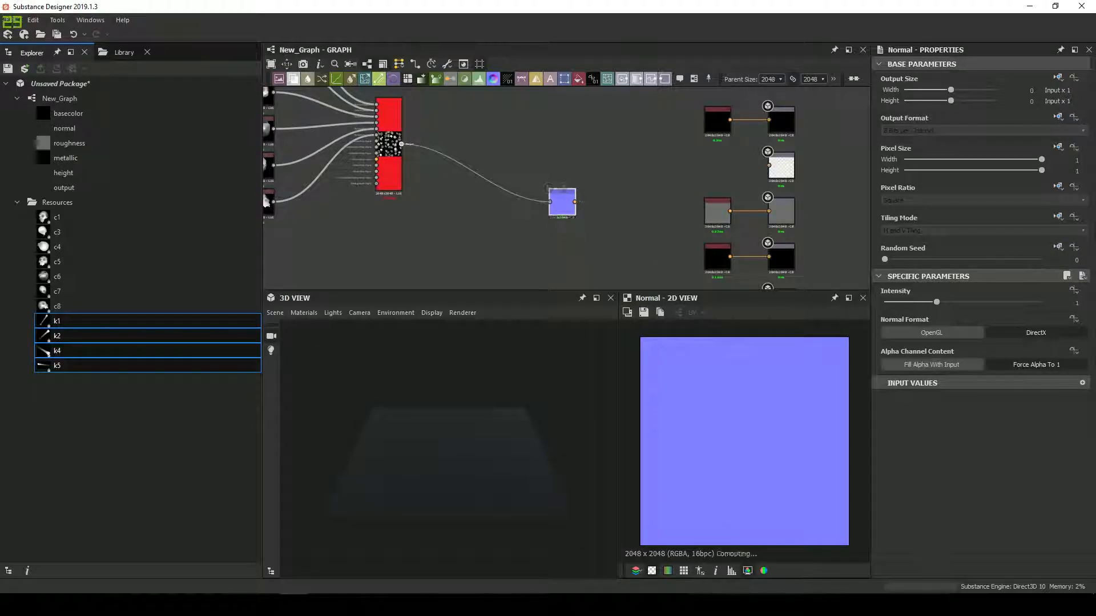
{"action": "scroll", "coordinate": [797, 169], "scroll_direction": "up", "scroll_amount": 2}
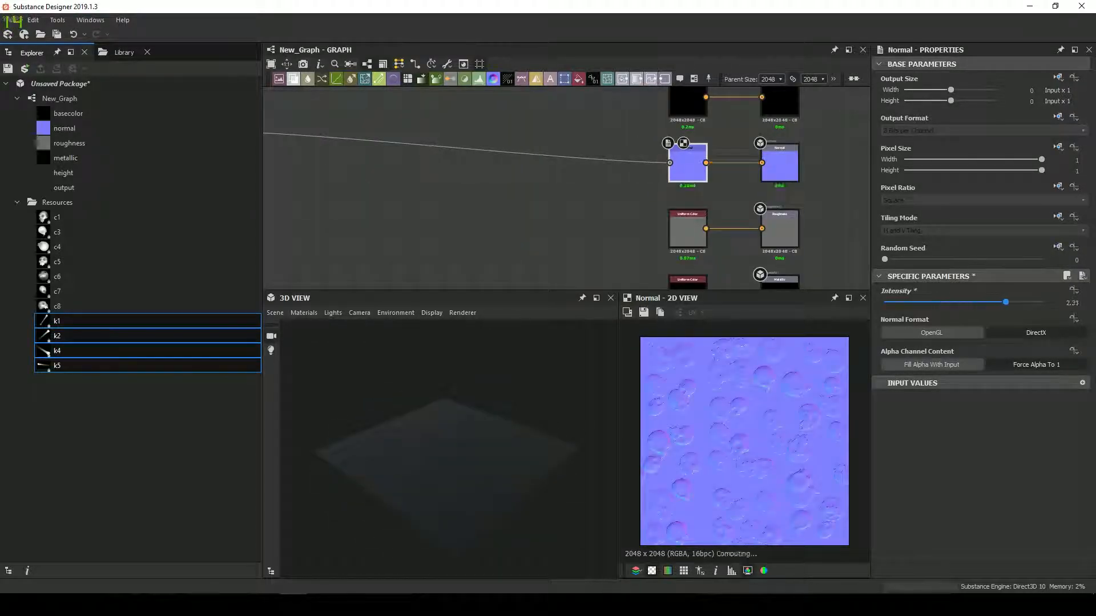
Set the Normal node's intensity to 3 and change the 3D preview mesh to a rounded cube
{"action": "left_click", "coordinate": [275, 313]}
{"action": "left_click", "coordinate": [299, 479]}
{"action": "left_click", "coordinate": [275, 312]}
{"action": "left_click", "coordinate": [296, 369]}
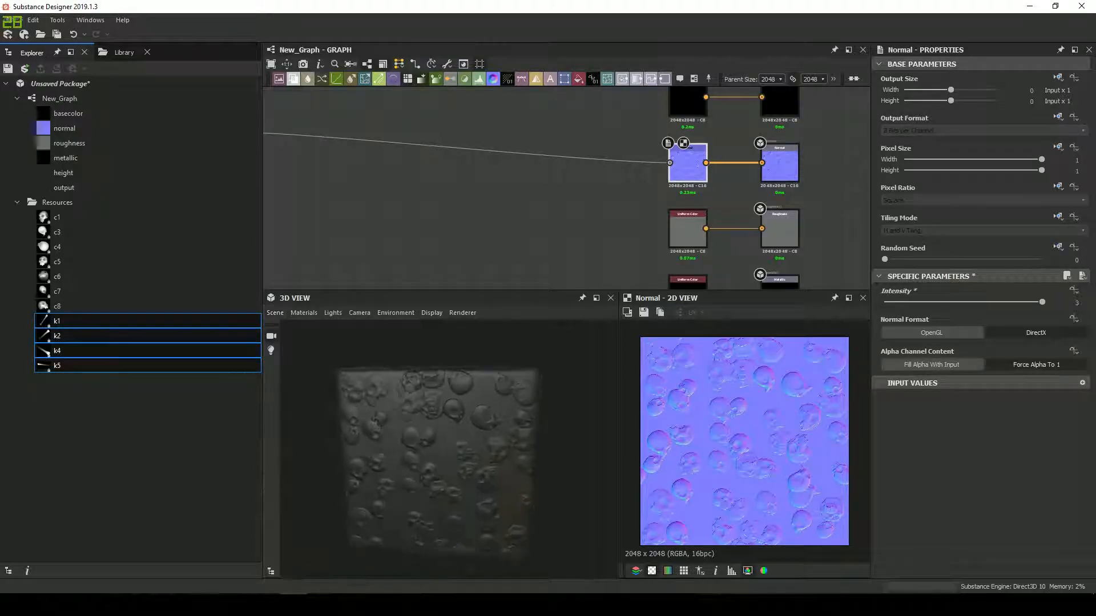
Set the skull Tile Sampler's X and Y amounts to 10
{"action": "left_click", "coordinate": [435, 186]}
{"action": "mouse_move", "coordinate": [897, 317]}
{"action": "left_mouse_down"}
{"action": "mouse_move", "coordinate": [906, 345]}
{"action": "mouse_move", "coordinate": [906, 317]}
{"action": "left_mouse_up"}
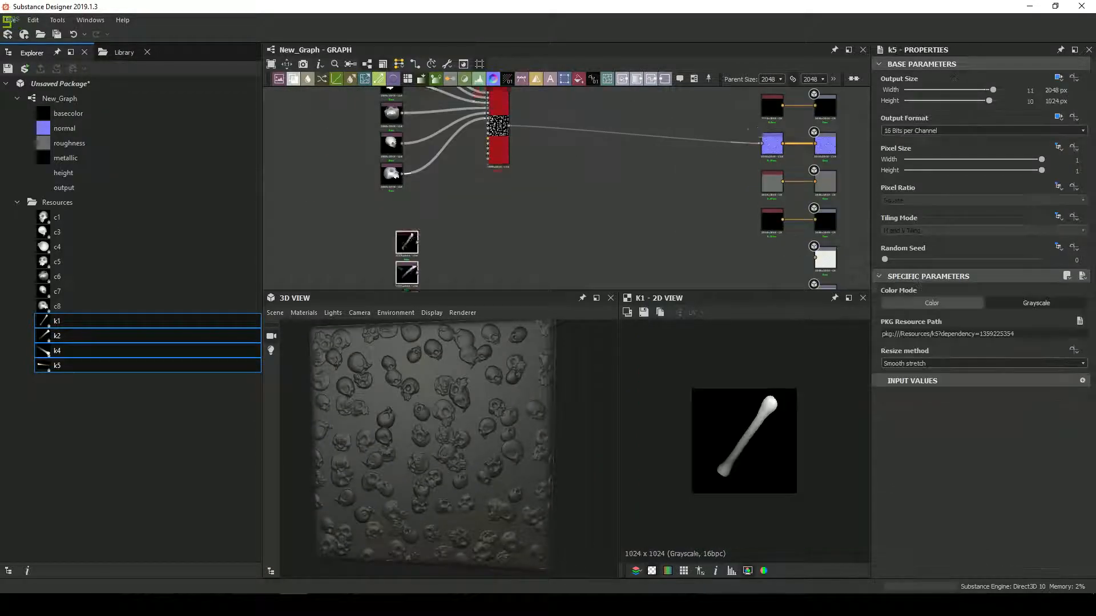
{"action": "left_click", "coordinate": [498, 126]}
{"action": "key", "text": "ctrl+d"}
{"action": "double_click", "coordinate": [566, 186]}
{"action": "scroll", "coordinate": [514, 220], "scroll_direction": "up", "scroll_amount": 3}
{"action": "left_click_drag", "start_coordinate": [346, 151], "coordinate": [579, 159]}
{"action": "left_click_drag", "start_coordinate": [347, 215], "coordinate": [539, 151]}
{"action": "left_click_drag", "start_coordinate": [372, 263], "coordinate": [539, 158]}
{"action": "right_click", "coordinate": [539, 164]}
{"action": "left_click", "coordinate": [566, 199]}
Add a second Tile Sampler for the four bone bitmaps, using Pattern Input with four pattern inputs
{"action": "key", "text": "space"}
{"action": "type", "text": "ti"}
{"action": "left_click", "coordinate": [475, 318]}
{"action": "left_click", "coordinate": [987, 421]}
{"action": "left_click", "coordinate": [936, 431]}
{"action": "left_click_drag", "start_coordinate": [893, 450], "coordinate": [923, 450]}
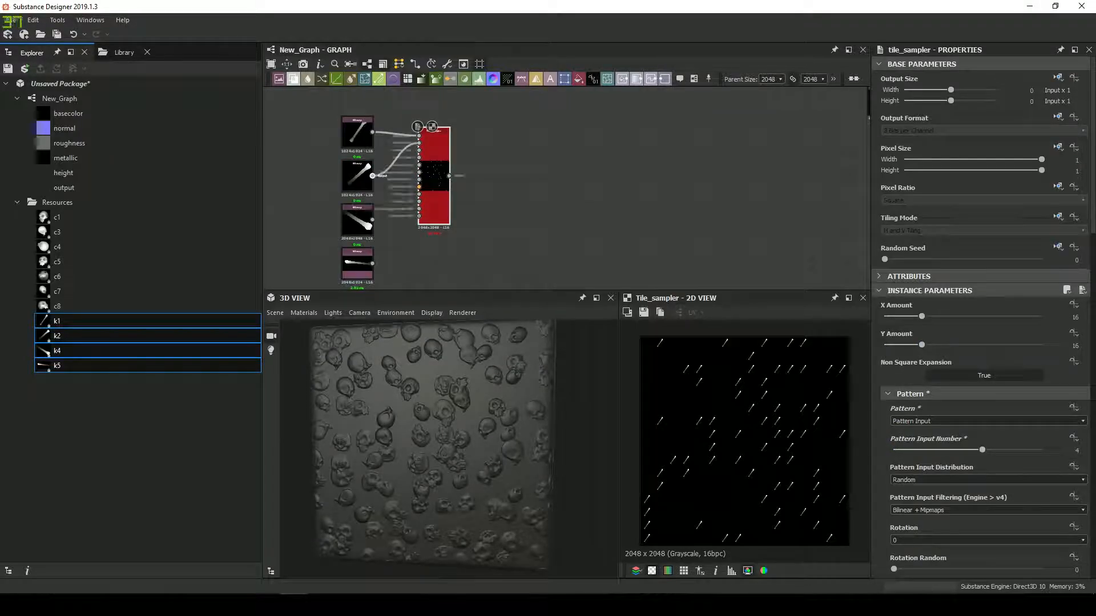
{"action": "left_click_drag", "start_coordinate": [894, 570], "coordinate": [1005, 569]}
{"action": "scroll", "coordinate": [491, 189], "scroll_direction": "down", "scroll_amount": 5}
Combine the skull and bone Tile Samplers in a Blend node ahead of the Normal node and lower the blend's opacity
{"action": "left_click", "coordinate": [501, 137]}
{"action": "left_click", "coordinate": [294, 78]}
{"action": "left_click_drag", "start_coordinate": [479, 262], "coordinate": [525, 139]}
{"action": "scroll", "coordinate": [531, 137], "scroll_direction": "up", "scroll_amount": 5}
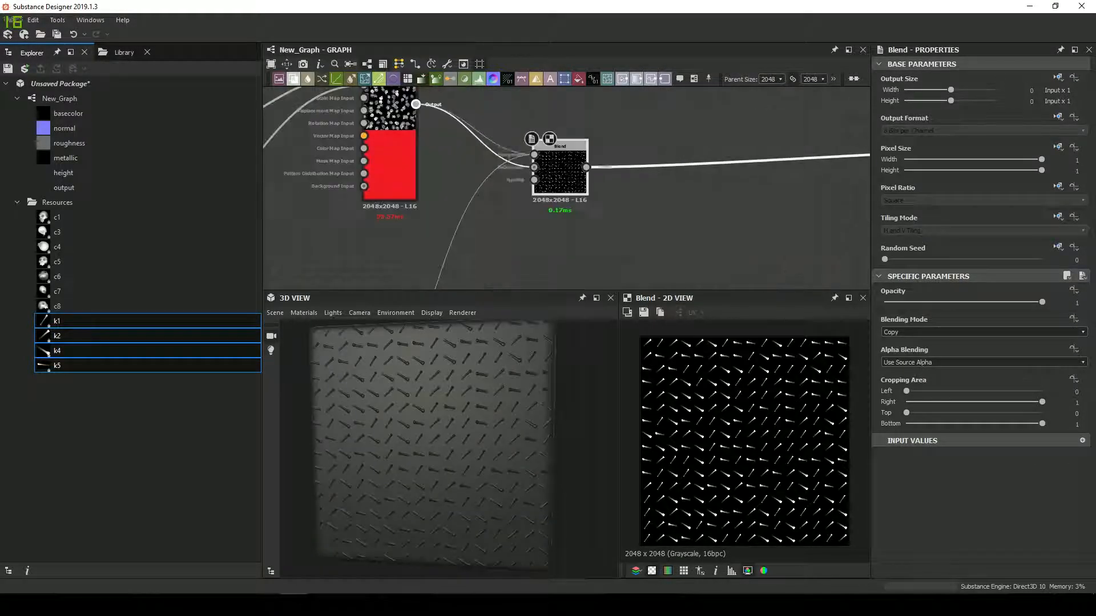
{"action": "scroll", "coordinate": [530, 136], "scroll_direction": "down", "scroll_amount": 4}
{"action": "left_click_drag", "start_coordinate": [428, 264], "coordinate": [531, 118]}
{"action": "left_click_drag", "start_coordinate": [1042, 302], "coordinate": [978, 302]}
Set the bone Tile Sampler to rotation random 0.68, symmetry random 0.17, scale 1.57, scale random 0.17 and scale map multiplier 0.05
{"action": "left_click", "coordinate": [416, 240]}
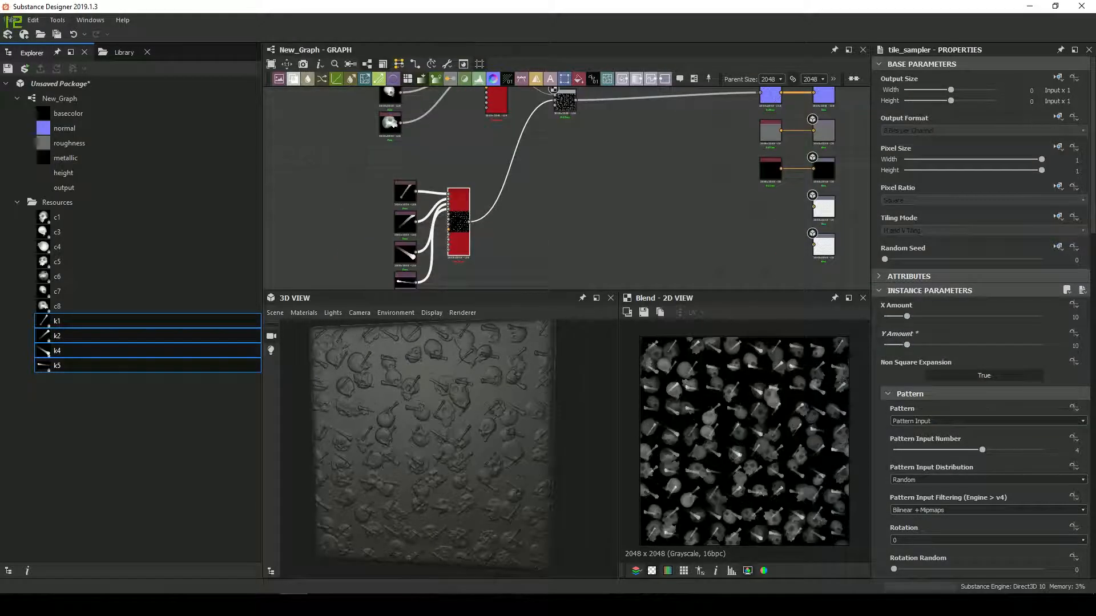
{"action": "scroll", "coordinate": [981, 314], "scroll_direction": "down", "scroll_amount": 5}
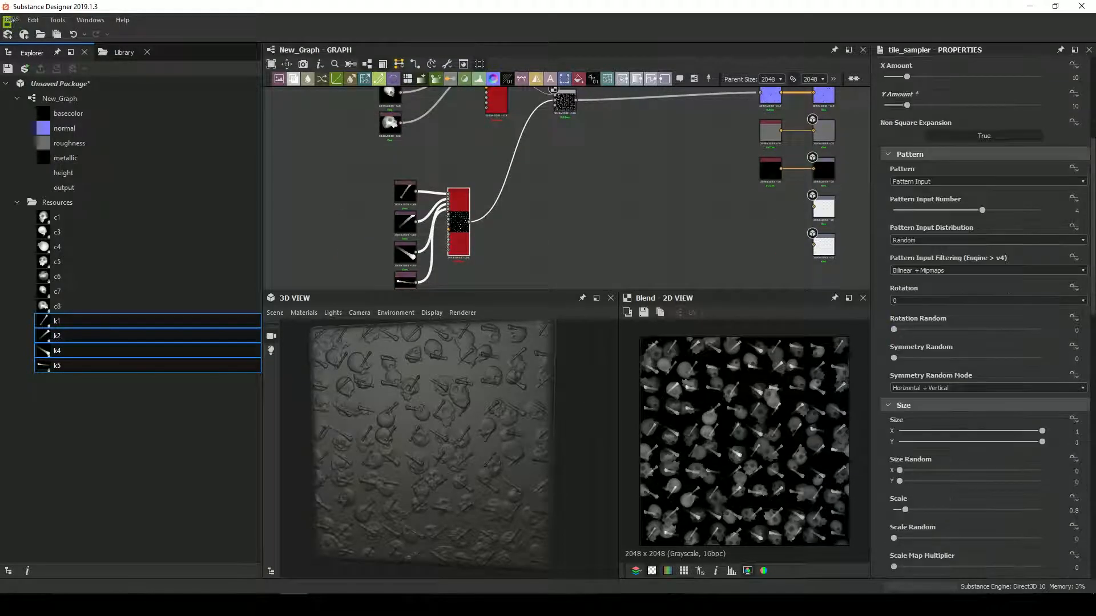
{"action": "left_click_drag", "start_coordinate": [893, 358], "coordinate": [919, 359]}
{"action": "scroll", "coordinate": [918, 365], "scroll_direction": "down", "scroll_amount": 2}
{"action": "left_click_drag", "start_coordinate": [905, 441], "coordinate": [911, 441]}
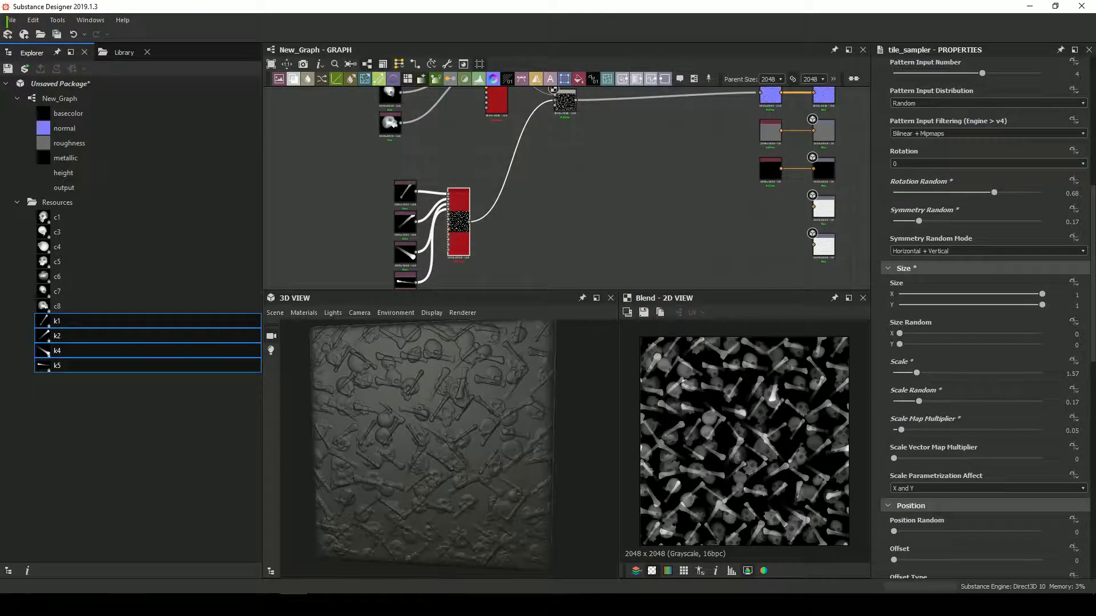
Replace the base color's Uniform Color node with a Curvature Smooth node fed by the Normal node
{"action": "scroll", "coordinate": [722, 140], "scroll_direction": "up", "scroll_amount": 3}
{"action": "left_click", "coordinate": [719, 139]}
{"action": "key", "text": "Delete"}
{"action": "key", "text": "space"}
{"action": "type", "text": "cu"}
{"action": "left_click", "coordinate": [704, 202]}
{"action": "left_click_drag", "start_coordinate": [681, 152], "coordinate": [789, 136]}
{"action": "left_click_drag", "start_coordinate": [733, 202], "coordinate": [645, 152]}
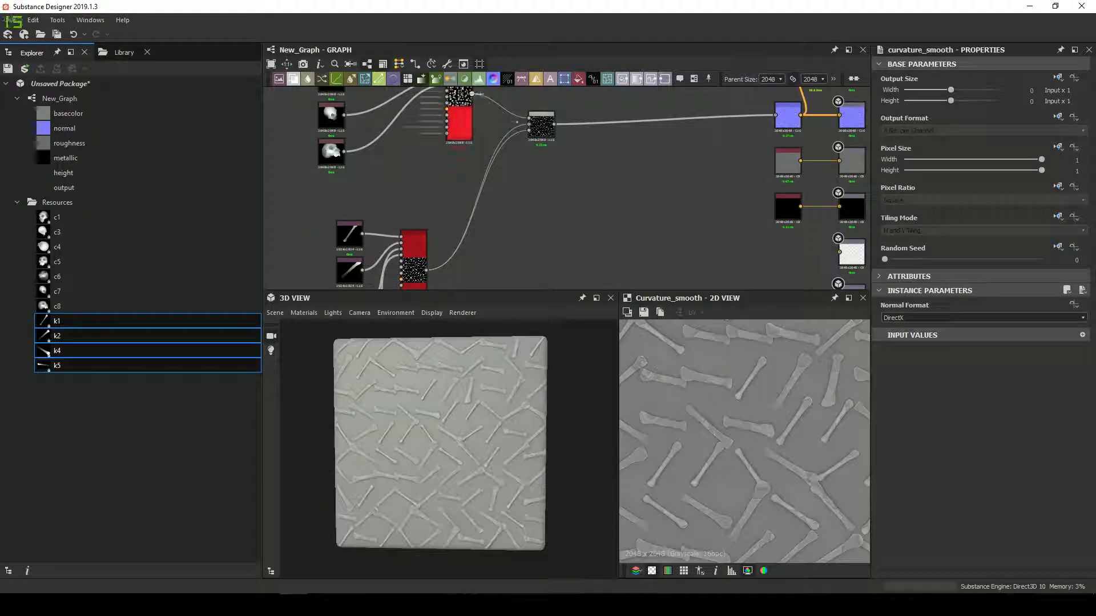
Increase the bone Tile Sampler's scale so that the bones densely cover the surface
{"action": "left_click", "coordinate": [414, 246]}
{"action": "scroll", "coordinate": [947, 399], "scroll_direction": "down", "scroll_amount": 9}
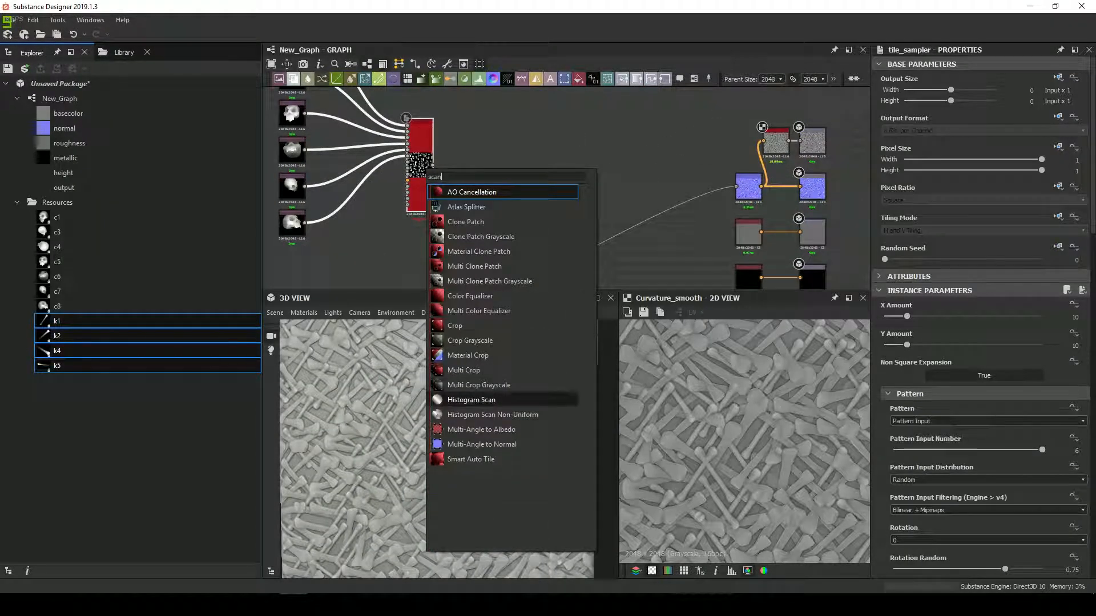
Add a Histogram Scan node after the skull Tile Sampler with position 0.38 and contrast 0.23
{"action": "left_click", "coordinate": [471, 400]}
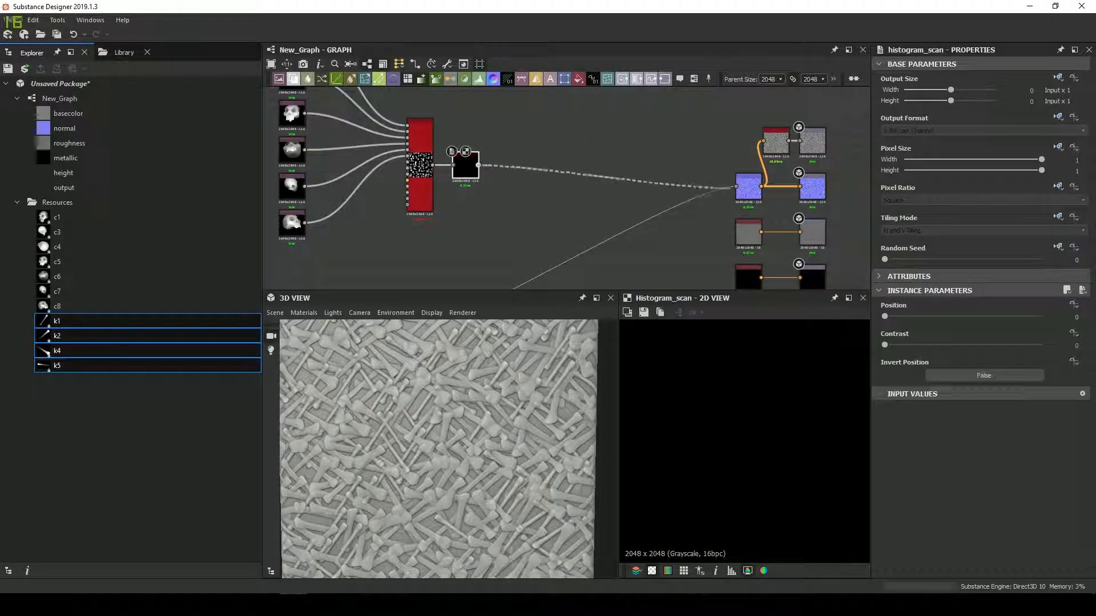
{"action": "middle_click_drag", "start_coordinate": [531, 223], "coordinate": [594, 209]}
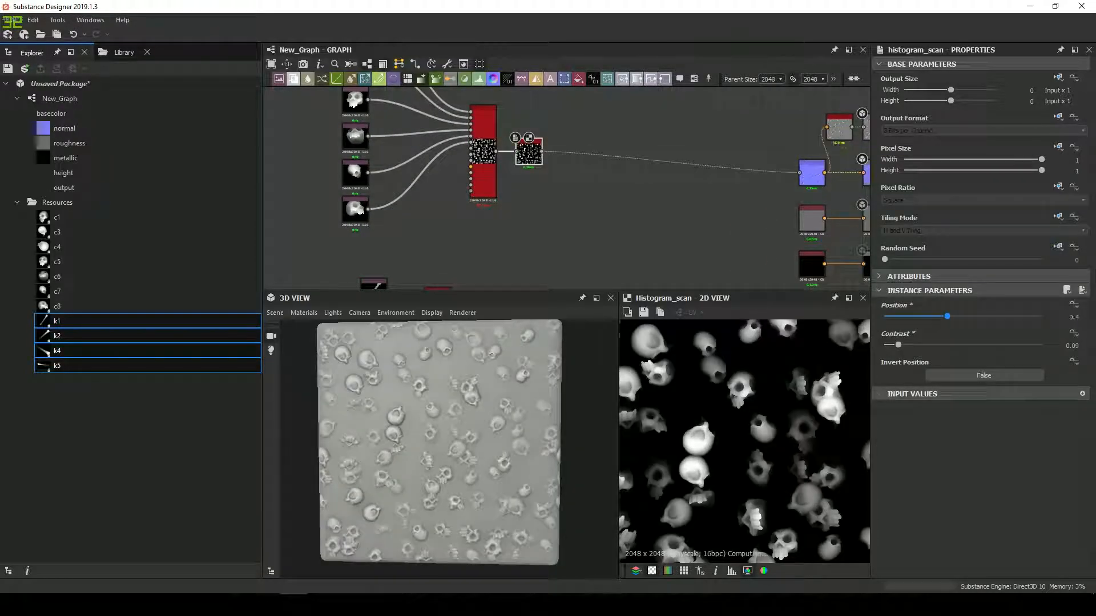
{"action": "scroll", "coordinate": [448, 448], "scroll_direction": "down", "scroll_amount": 4}
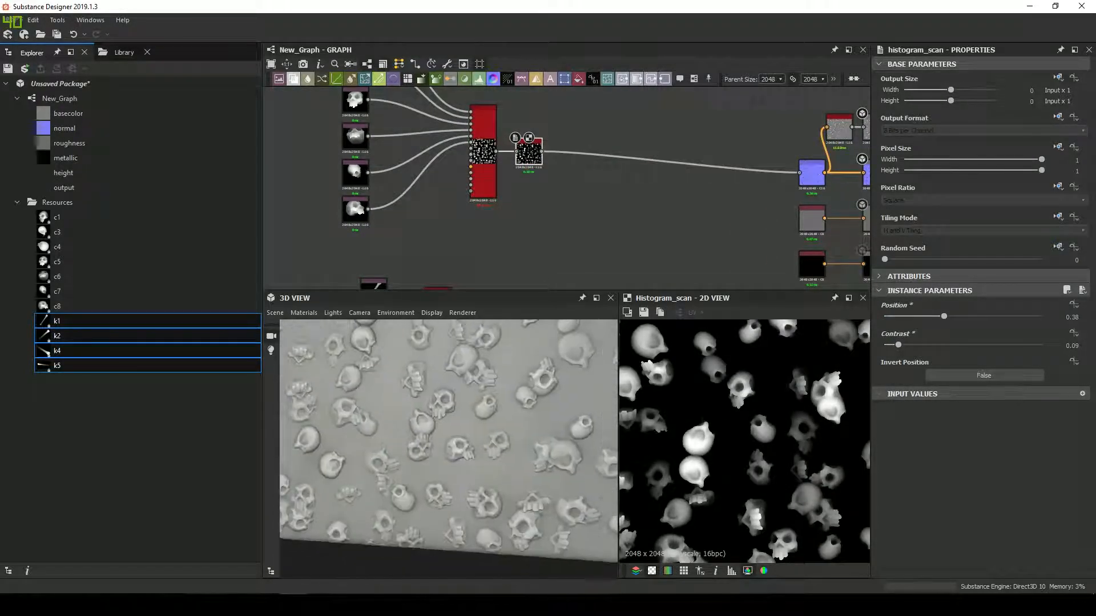
{"action": "left_click_drag", "start_coordinate": [925, 345], "coordinate": [917, 345]}
{"action": "middle_click_drag", "start_coordinate": [449, 422], "coordinate": [467, 458]}
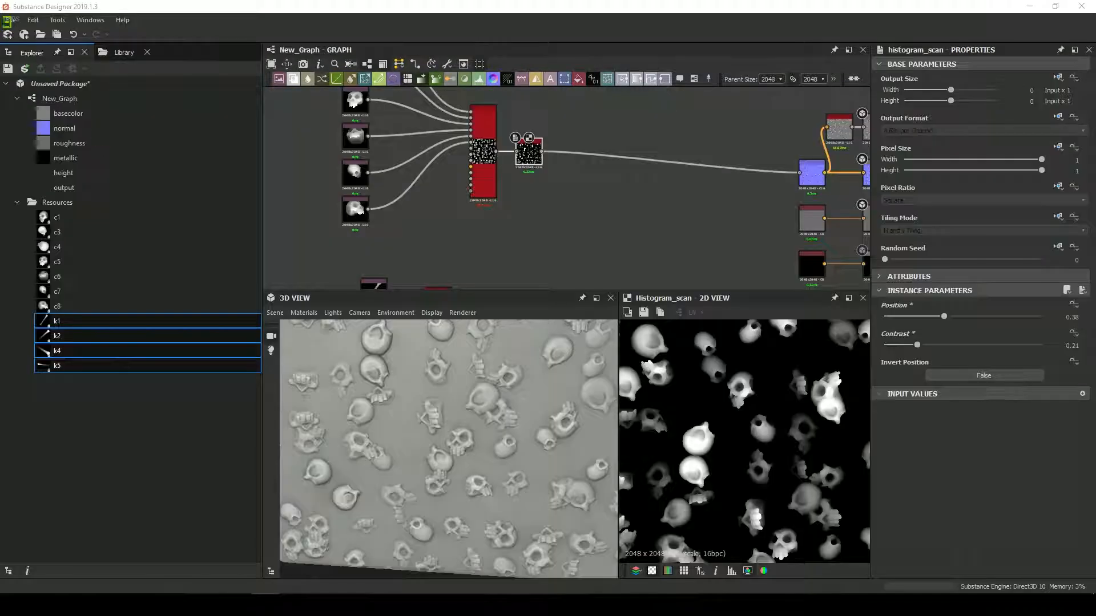
Move the Histogram Scan beside the bone Tile Sampler and connect it to that sampler's Mask Map input
{"action": "left_click_drag", "start_coordinate": [529, 153], "coordinate": [460, 240]}
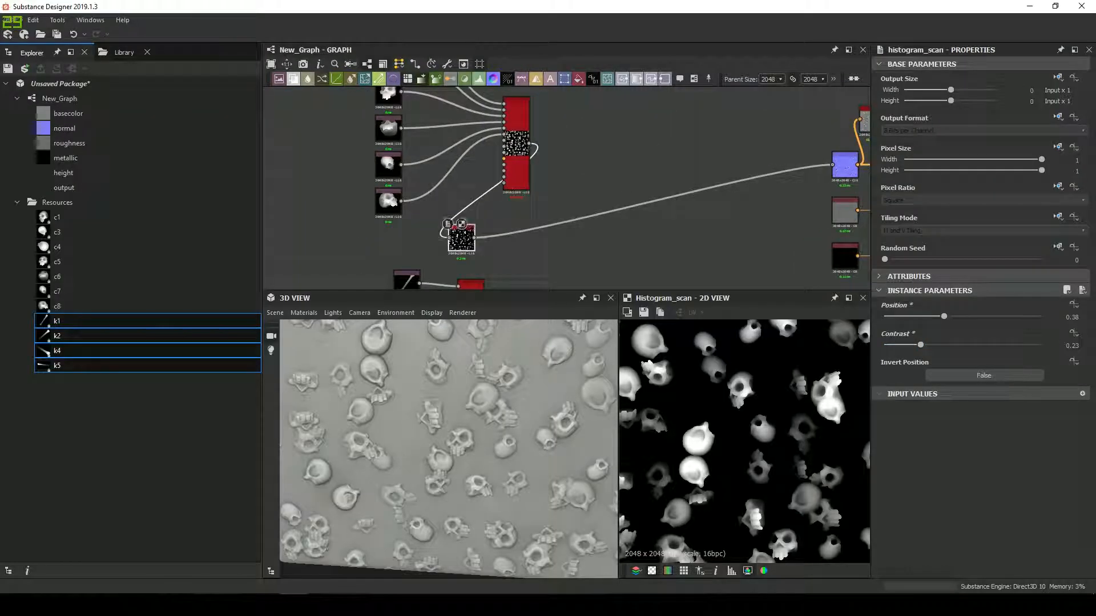
{"action": "scroll", "coordinate": [460, 239], "scroll_direction": "up", "scroll_amount": 5}
{"action": "middle_click_drag", "start_coordinate": [460, 240], "coordinate": [489, 195]}
{"action": "left_click_drag", "start_coordinate": [489, 97], "coordinate": [455, 150]}
{"action": "left_click_drag", "start_coordinate": [499, 148], "coordinate": [620, 207]}
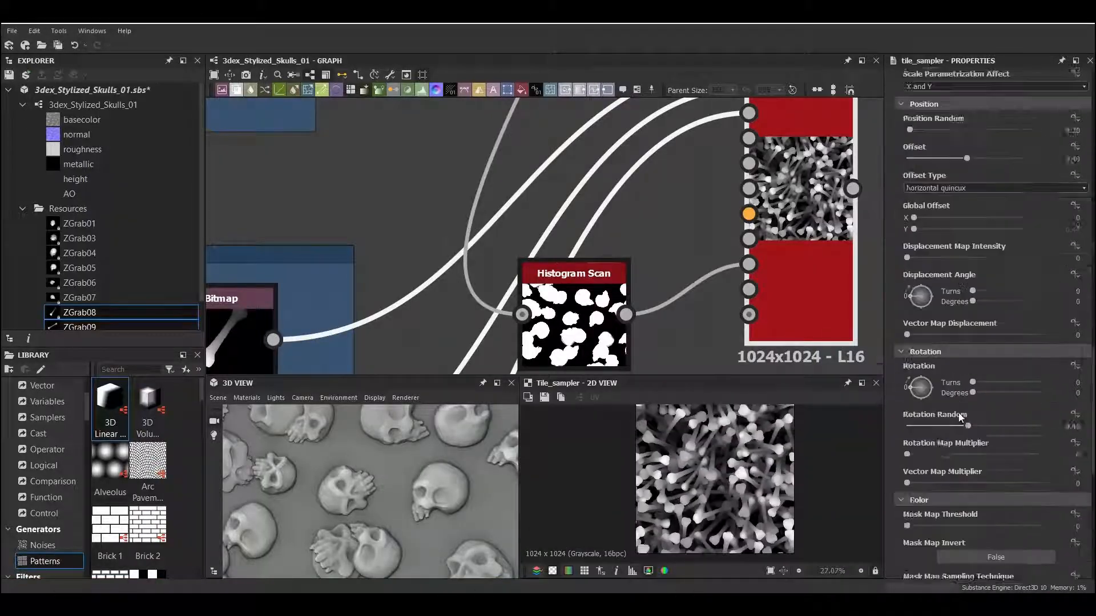
{"action": "scroll", "coordinate": [960, 419], "scroll_direction": "down", "scroll_amount": 4}
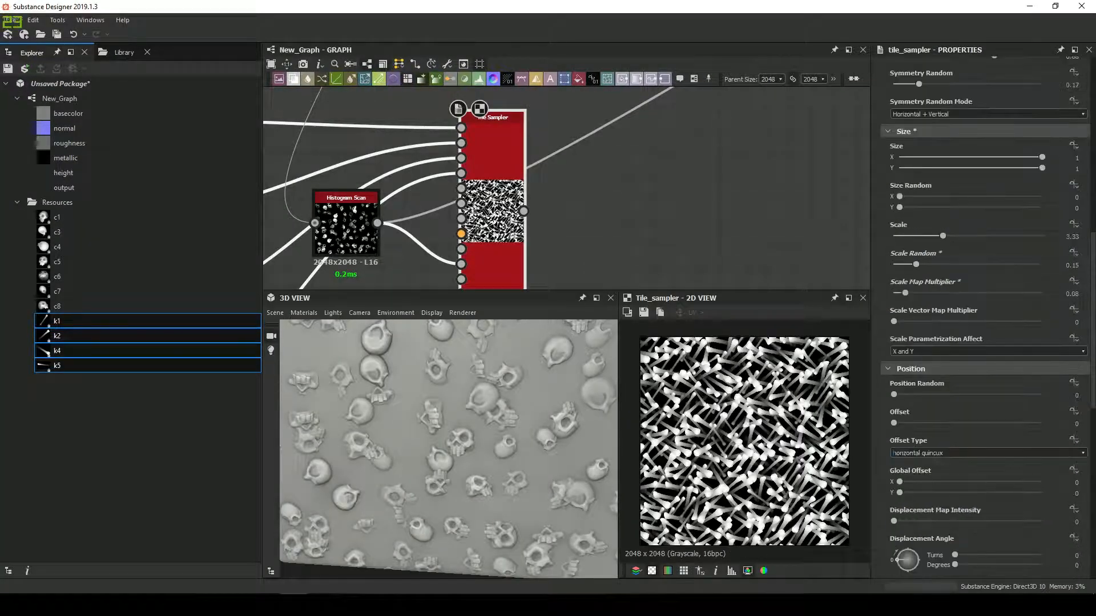
Set the bone Tile Sampler's mask map threshold to 0.11
{"action": "scroll", "coordinate": [981, 320], "scroll_direction": "down", "scroll_amount": 7}
{"action": "left_click_drag", "start_coordinate": [902, 279], "coordinate": [991, 279]}
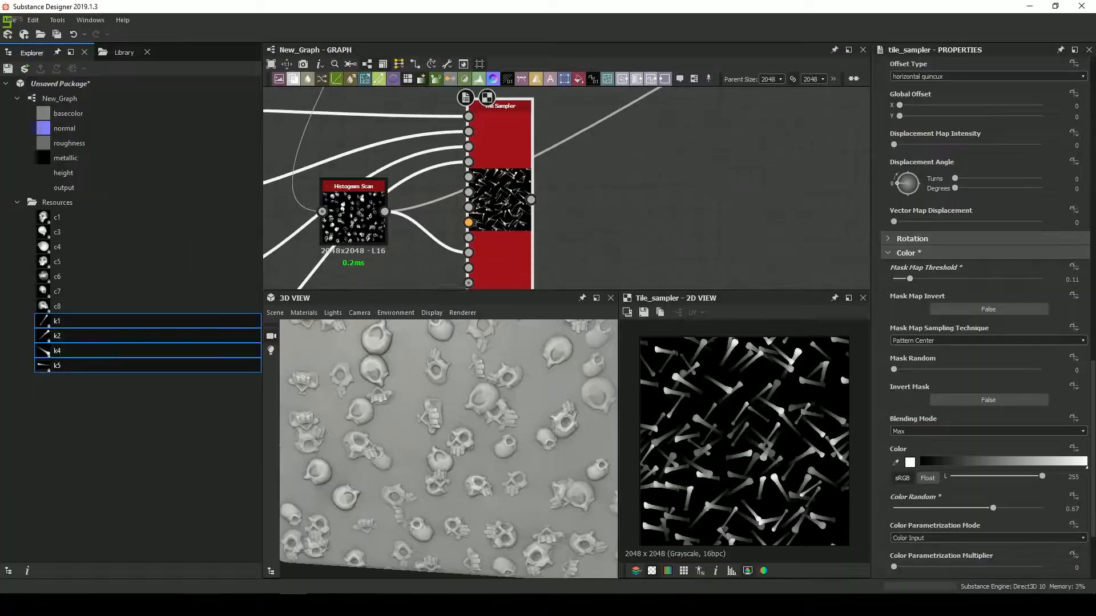
Add a Height Blend node combining the skull and bone Tile Sampler outputs
{"action": "scroll", "coordinate": [428, 256], "scroll_direction": "down", "scroll_amount": 4}
{"action": "key", "text": "space"}
{"action": "type", "text": "height"}
{"action": "key", "text": "Return"}
{"action": "scroll", "coordinate": [502, 229], "scroll_direction": "up", "scroll_amount": 4}
{"action": "left_click_drag", "start_coordinate": [538, 207], "coordinate": [643, 165]}
{"action": "scroll", "coordinate": [633, 169], "scroll_direction": "down", "scroll_amount": 4}
{"action": "middle_click_drag", "start_coordinate": [634, 168], "coordinate": [616, 273]}
{"action": "scroll", "coordinate": [622, 271], "scroll_direction": "up", "scroll_amount": 3}
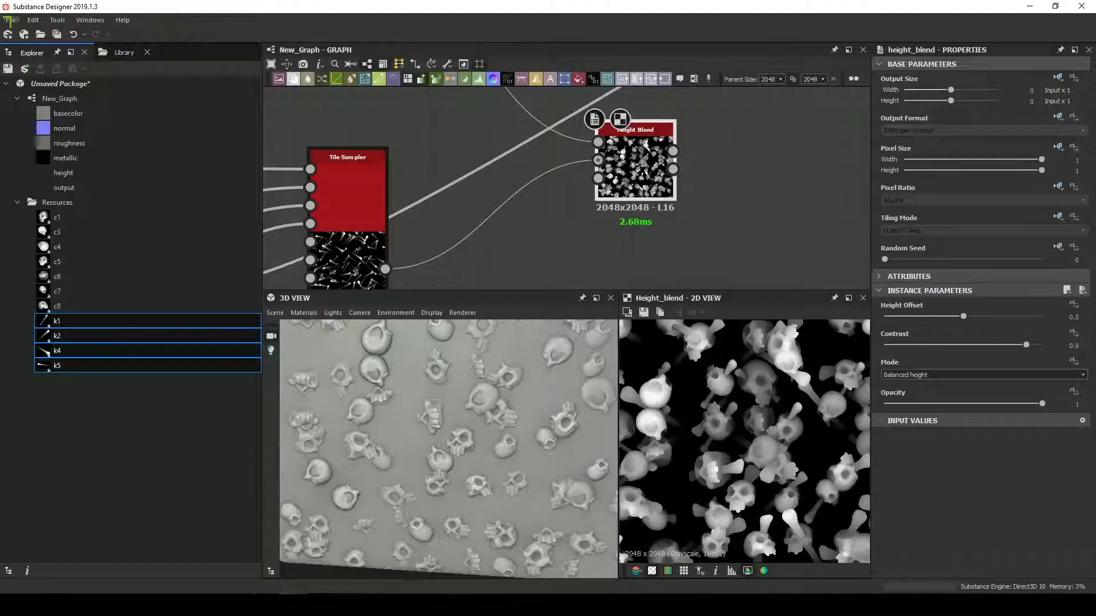
{"action": "scroll", "coordinate": [565, 189], "scroll_direction": "down", "scroll_amount": 3}
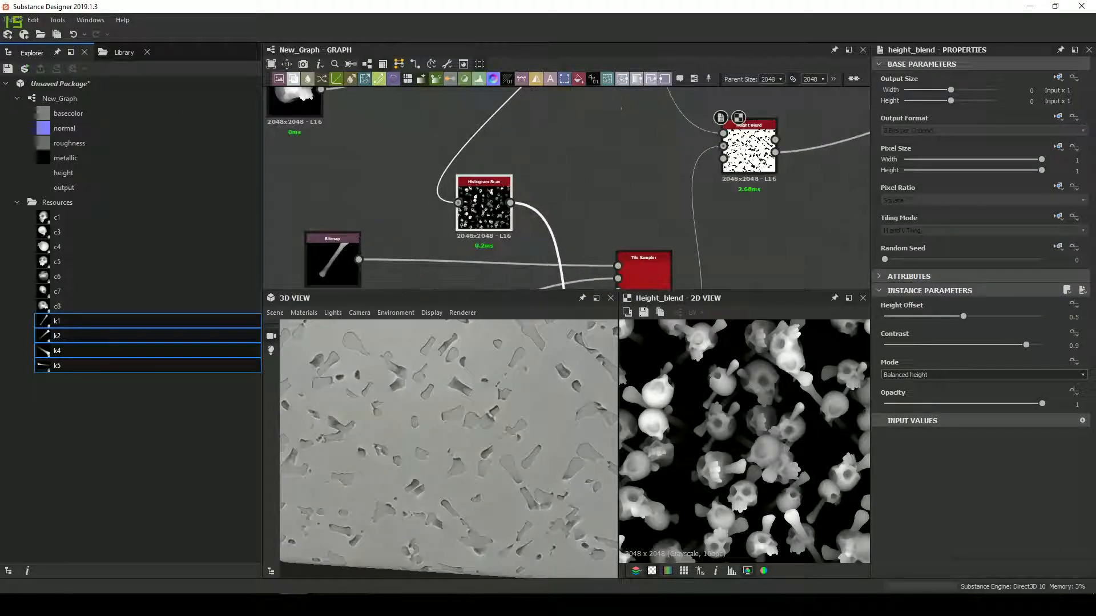
Insert an Invert Grayscale node between the Histogram Scan and the bone Tile Sampler's mask input
{"action": "right_click", "coordinate": [550, 192]}
{"action": "left_click", "coordinate": [593, 201]}
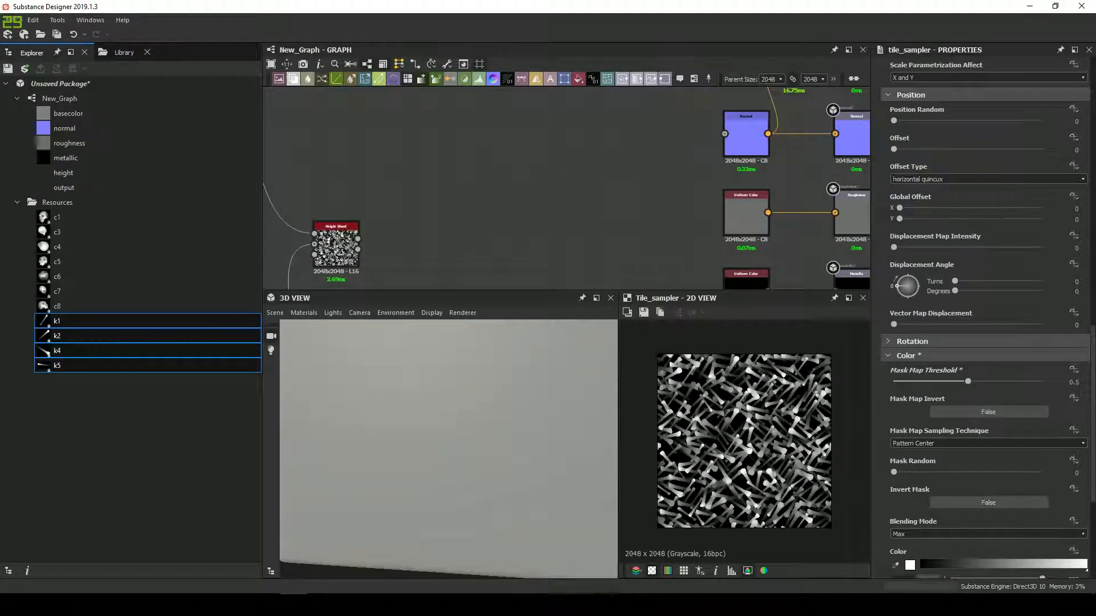
Rename the metallic output's identifier to Metalnes
{"action": "left_click", "coordinate": [275, 313]}
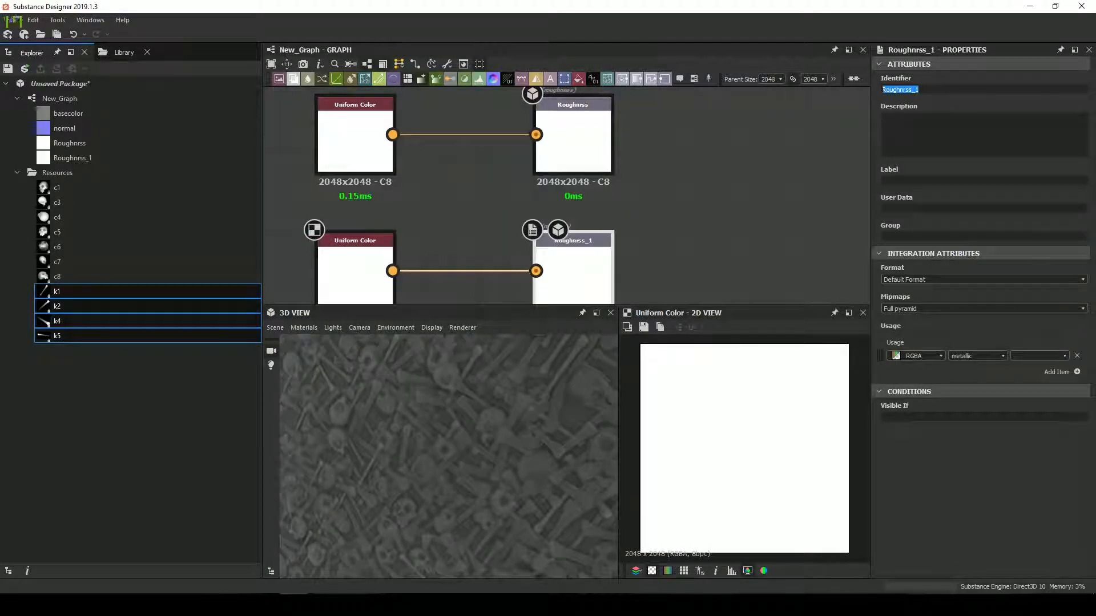
{"action": "key", "text": "Return"}
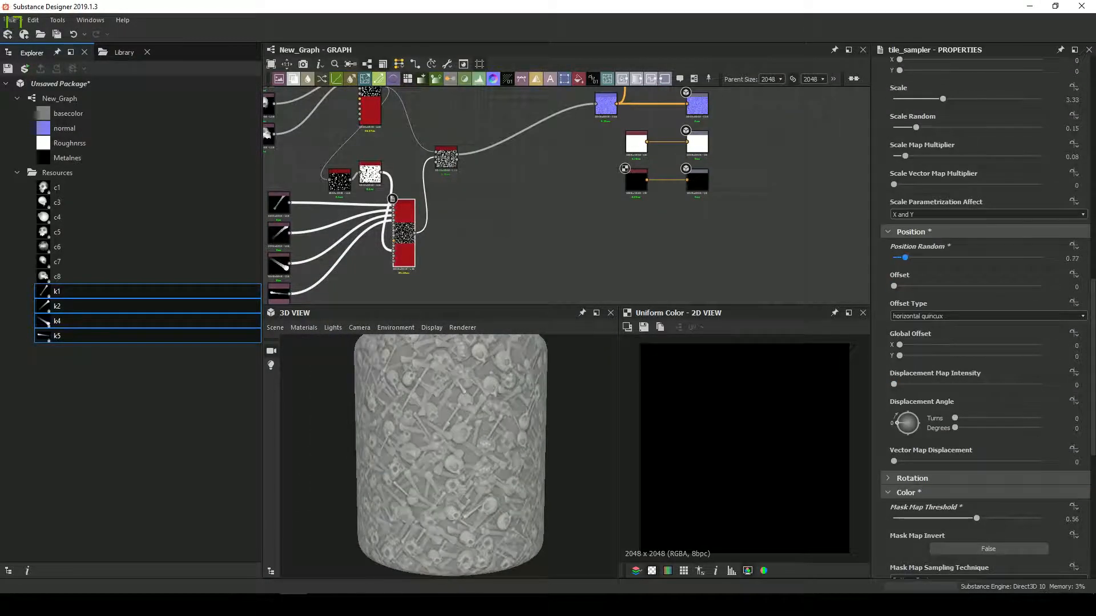
Raise the bone Tile Sampler's position random and darken its color luminance to 108
{"action": "scroll", "coordinate": [970, 286], "scroll_direction": "down", "scroll_amount": 5}
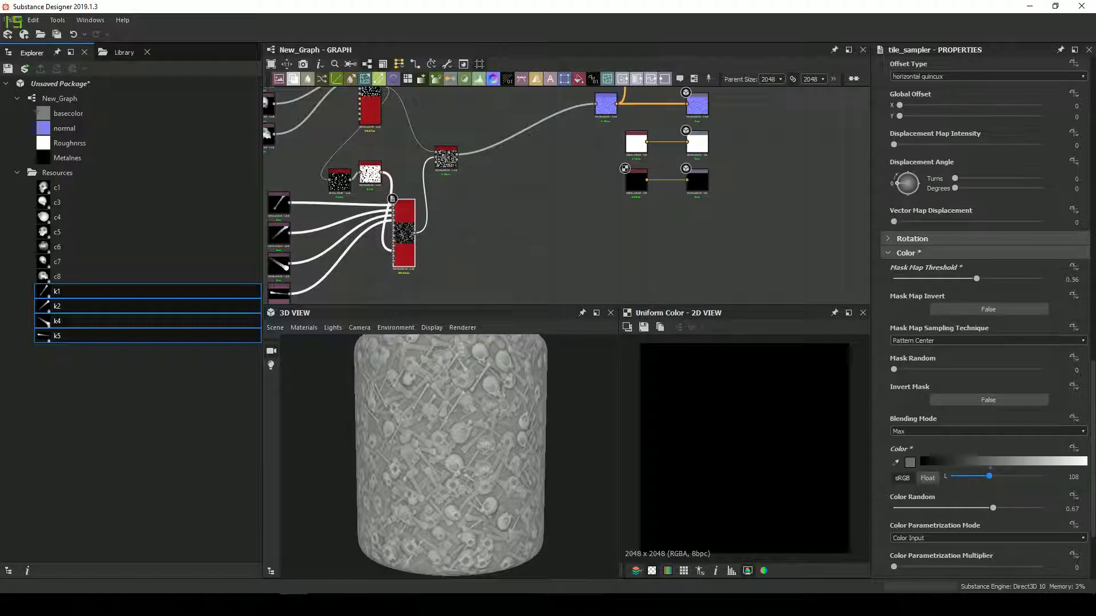
{"action": "scroll", "coordinate": [981, 314], "scroll_direction": "up", "scroll_amount": 10}
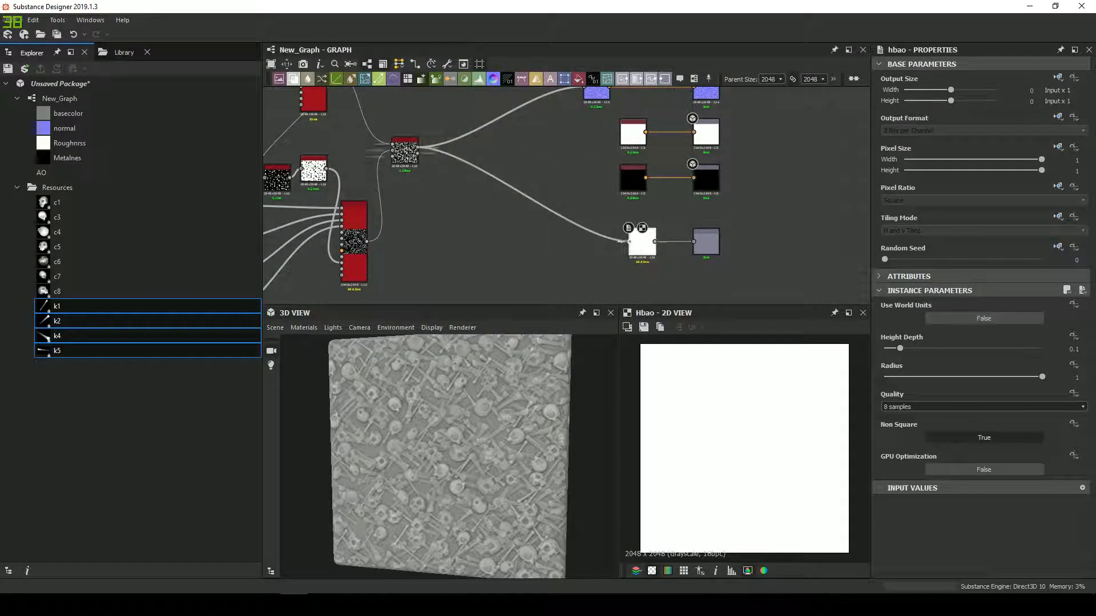
Feed the Height Blend result through an HBAO node into the AO output
{"action": "scroll", "coordinate": [629, 194], "scroll_direction": "down", "scroll_amount": 3}
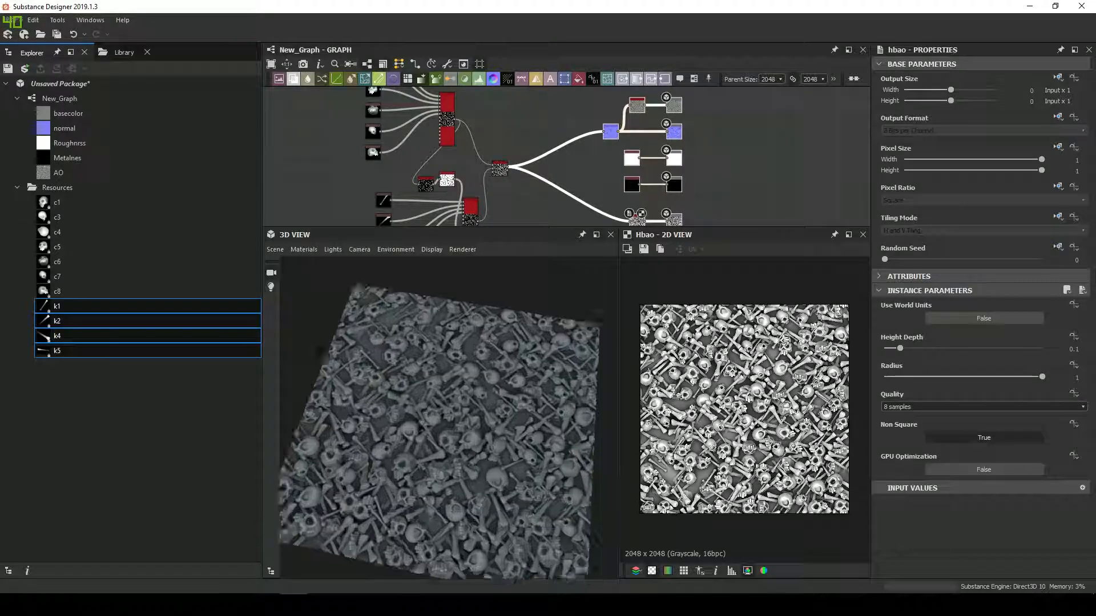
Set the skull Tile Sampler's scale to 1.49 and position random to 4.67
{"action": "scroll", "coordinate": [912, 337], "scroll_direction": "down", "scroll_amount": 12}
{"action": "left_click_drag", "start_coordinate": [913, 337], "coordinate": [916, 337]}
{"action": "left_click_drag", "start_coordinate": [894, 396], "coordinate": [964, 360]}
{"action": "scroll", "coordinate": [901, 365], "scroll_direction": "down", "scroll_amount": 4}
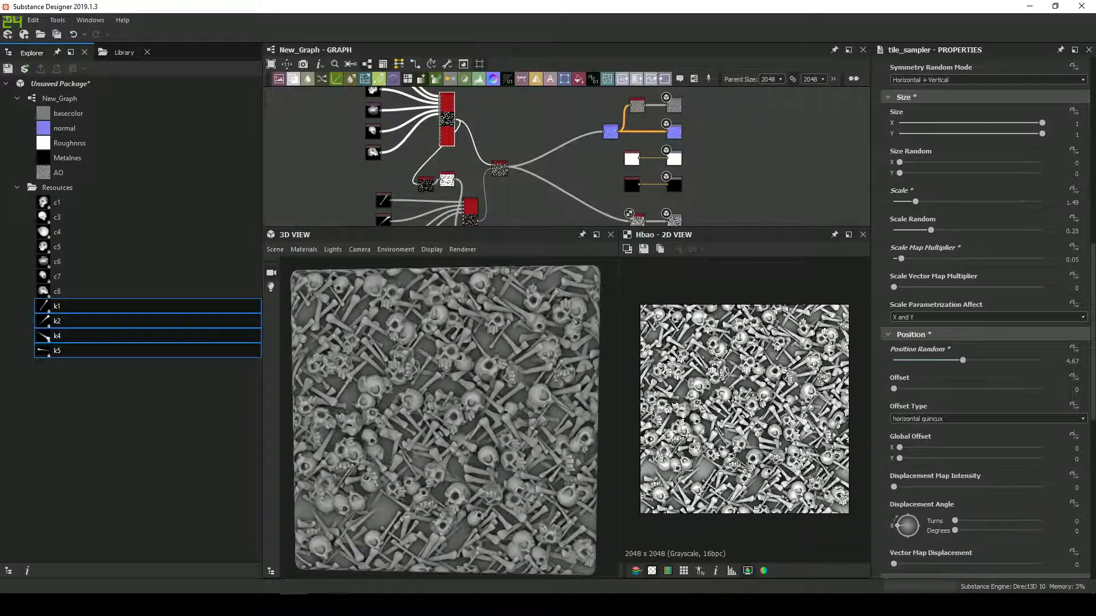
Set the X and Y amounts to 13 on the skull Tile Sampler and 24 on the bone Tile Sampler
{"action": "scroll", "coordinate": [982, 319], "scroll_direction": "up", "scroll_amount": 10}
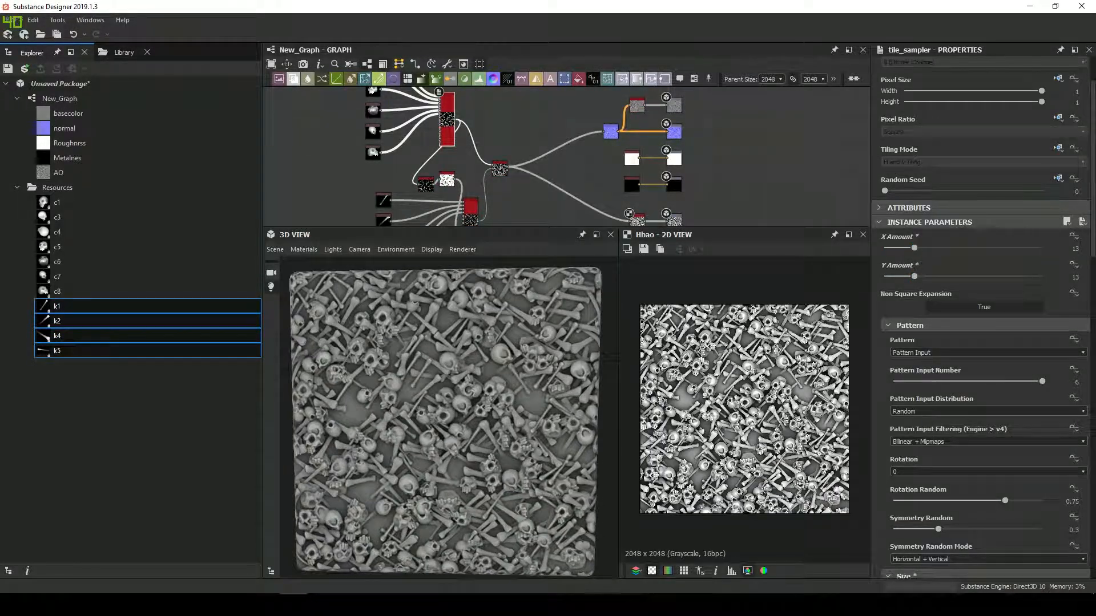
{"action": "scroll", "coordinate": [981, 228], "scroll_direction": "up", "scroll_amount": 3}
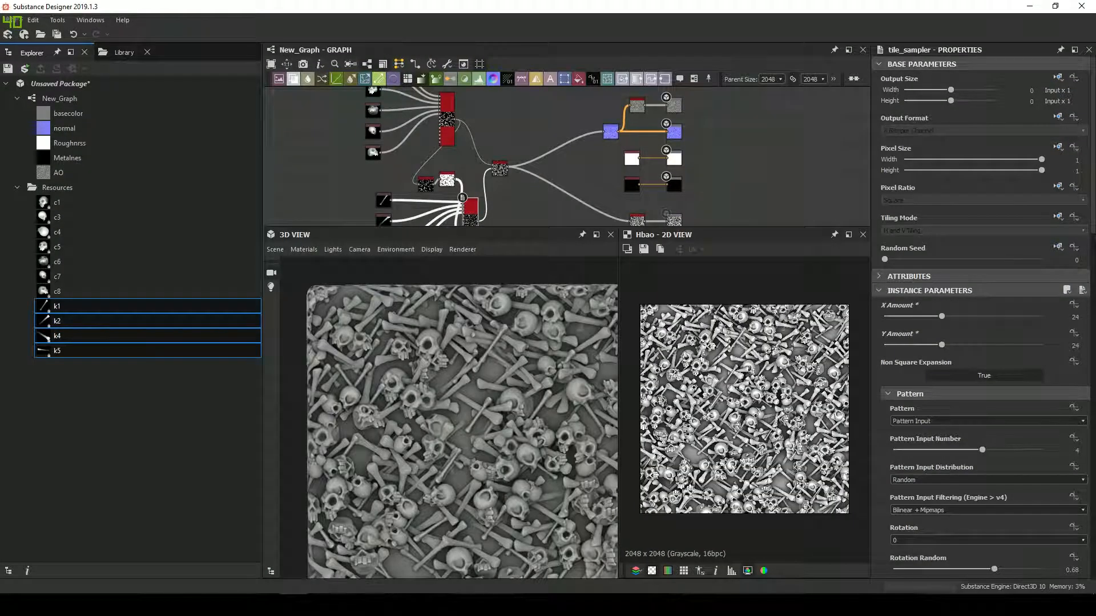
Show the material on a cylinder with the tessellation shader and set its height scale to 5.42
{"action": "left_click", "coordinate": [275, 249]}
{"action": "left_click", "coordinate": [307, 404]}
{"action": "left_click", "coordinate": [303, 250]}
{"action": "mouse_move", "coordinate": [318, 264]}
{"action": "mouse_move", "coordinate": [400, 279]}
{"action": "mouse_move", "coordinate": [508, 322]}
{"action": "left_click", "coordinate": [626, 335]}
{"action": "left_click_drag", "start_coordinate": [1003, 174], "coordinate": [963, 174]}
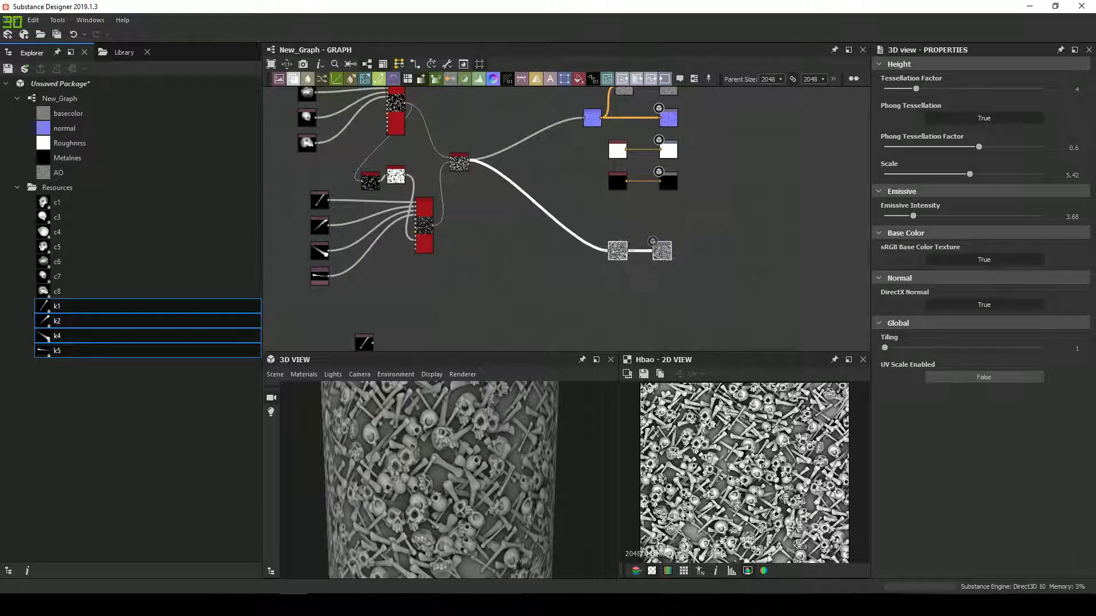
Add an output node with height usage and connect the Height Blend result to it
{"action": "right_click", "coordinate": [647, 208]}
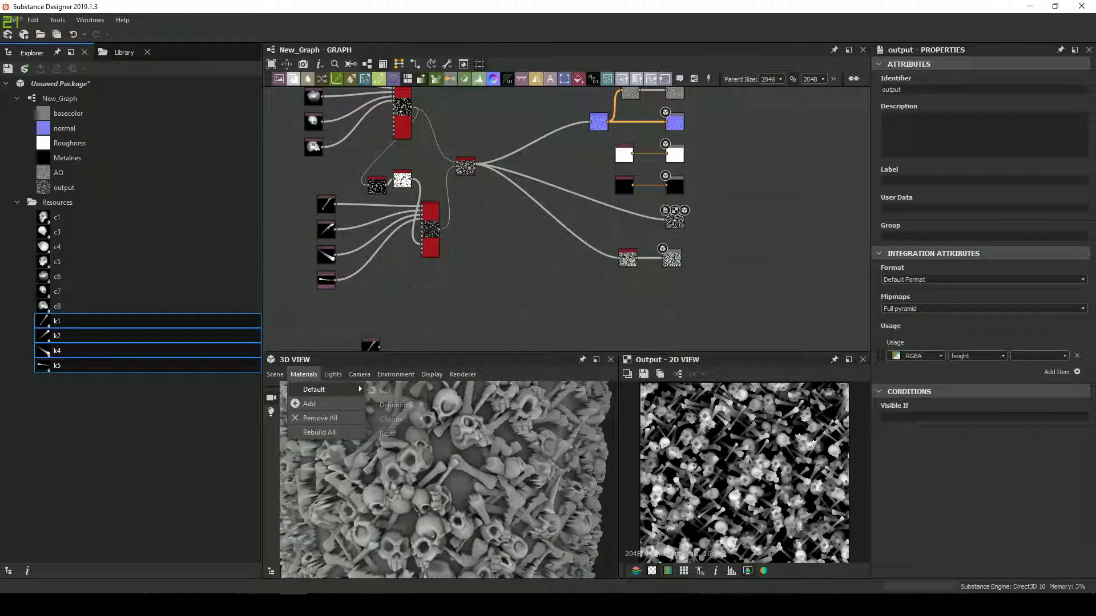
Set the 3D material's tessellation factor to 12 and fine-tune its phong tessellation and height scale
{"action": "left_click", "coordinate": [385, 390]}
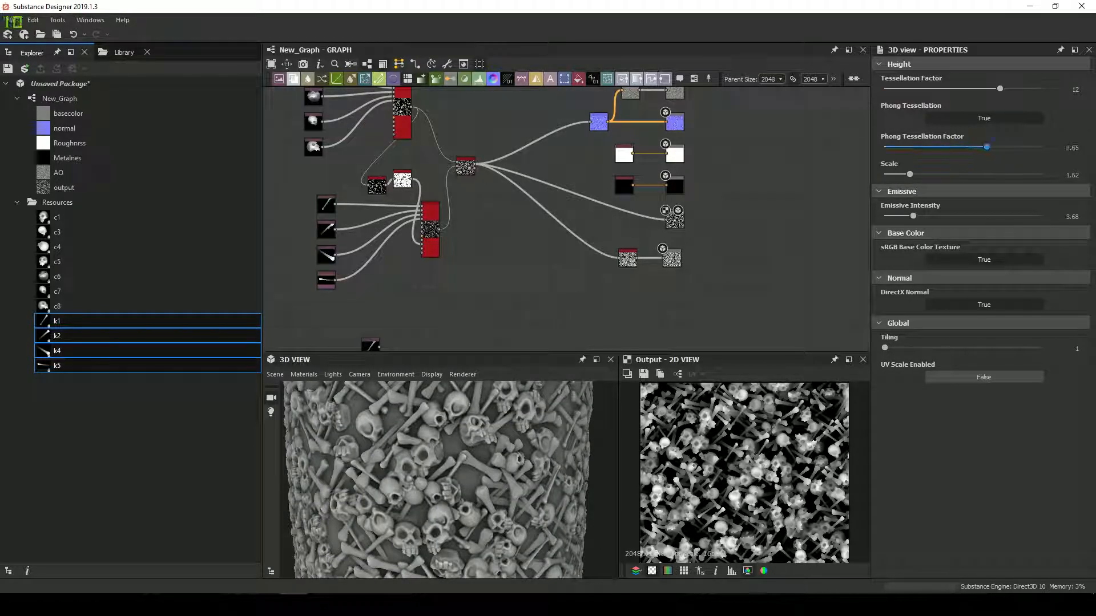
{"action": "left_click_drag", "start_coordinate": [902, 174], "coordinate": [911, 174]}
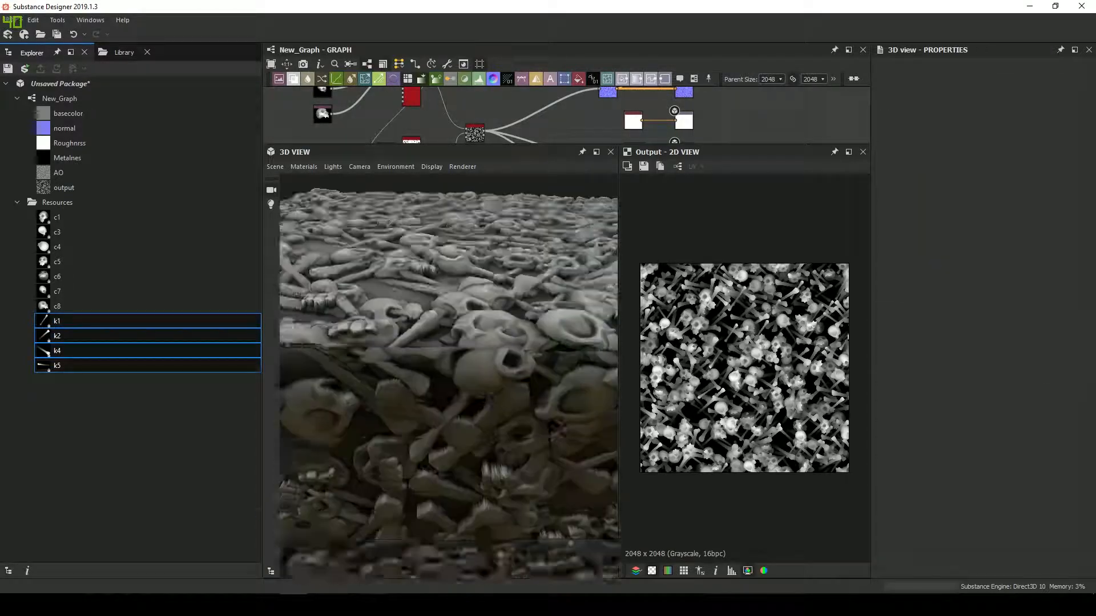
{"action": "left_click", "coordinate": [304, 166]}
{"action": "left_click", "coordinate": [453, 183]}
{"action": "left_click_drag", "start_coordinate": [910, 174], "coordinate": [902, 174]}
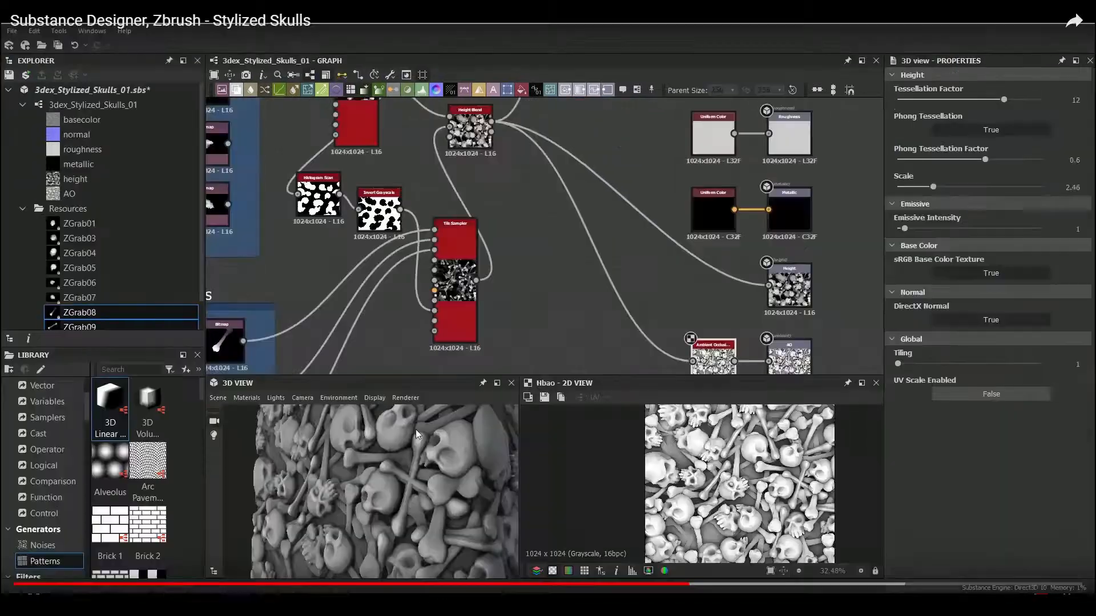
Review how the reference video changes and inspects its 3D preview scene
{"action": "left_click", "coordinate": [218, 398]}
{"action": "left_click", "coordinate": [282, 272]}
{"action": "left_click_drag", "start_coordinate": [427, 481], "coordinate": [442, 454]}
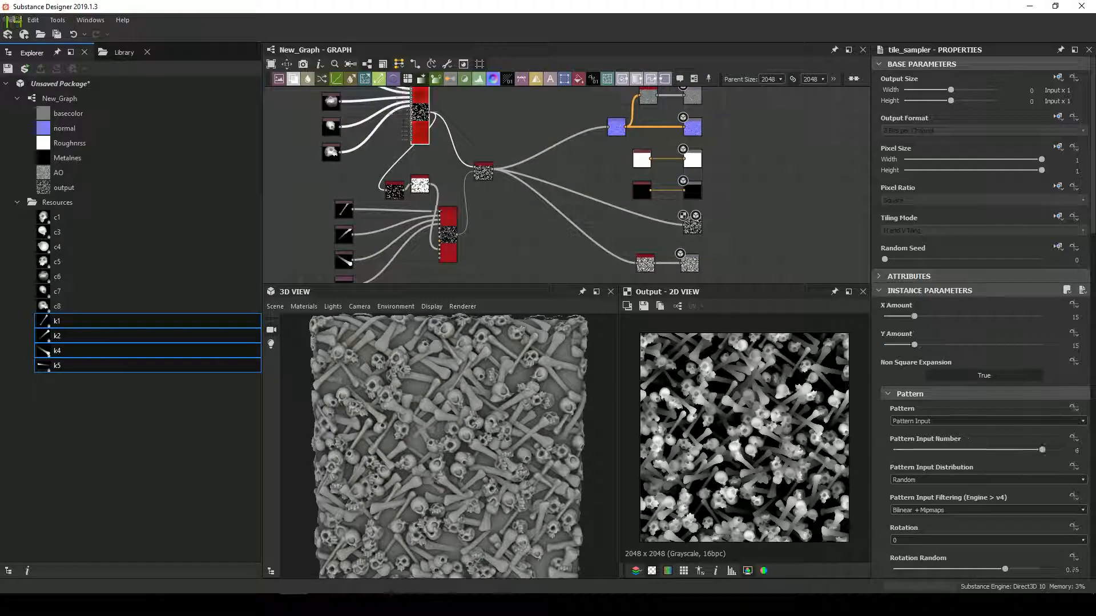
Set the skull Tile Sampler's X and Y amounts to 9
{"action": "left_click_drag", "start_coordinate": [566, 284], "coordinate": [566, 264]}
{"action": "mouse_move", "coordinate": [548, 172]}
{"action": "middle_mouse_down"}
{"action": "mouse_move", "coordinate": [561, 225]}
{"action": "mouse_move", "coordinate": [551, 184]}
{"action": "middle_mouse_up"}
{"action": "left_click_drag", "start_coordinate": [448, 457], "coordinate": [450, 443]}
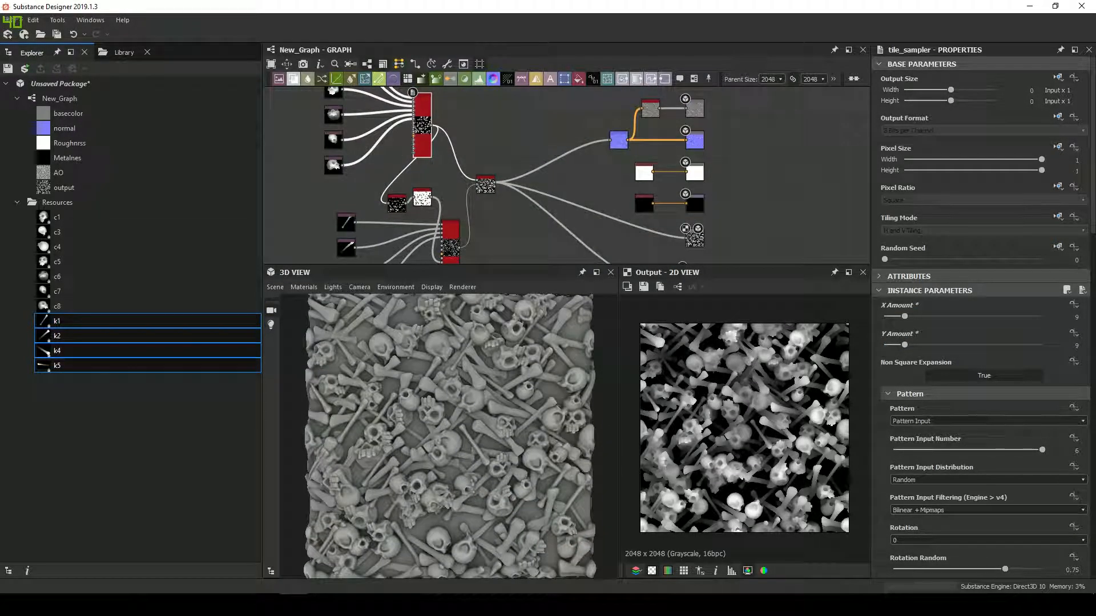
{"action": "scroll", "coordinate": [980, 314], "scroll_direction": "down", "scroll_amount": 15}
Set the bone Tile Sampler's scale to 3.45, scale random to 0.21 and scale map multiplier to 0
{"action": "left_click", "coordinate": [450, 230]}
{"action": "scroll", "coordinate": [980, 314], "scroll_direction": "down", "scroll_amount": 13}
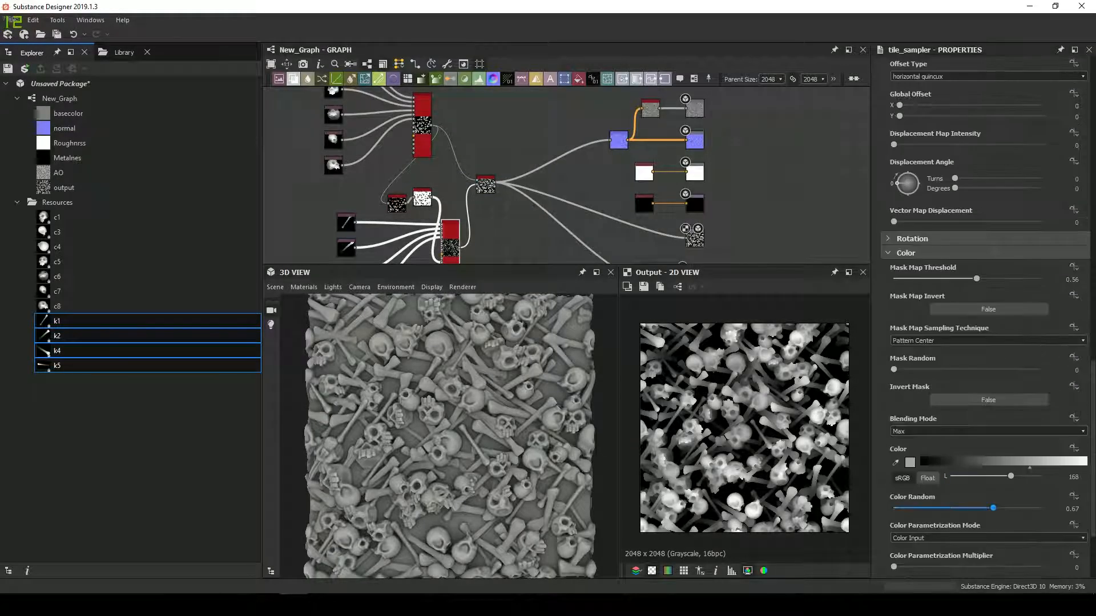
{"action": "scroll", "coordinate": [449, 436], "scroll_direction": "down", "scroll_amount": 2}
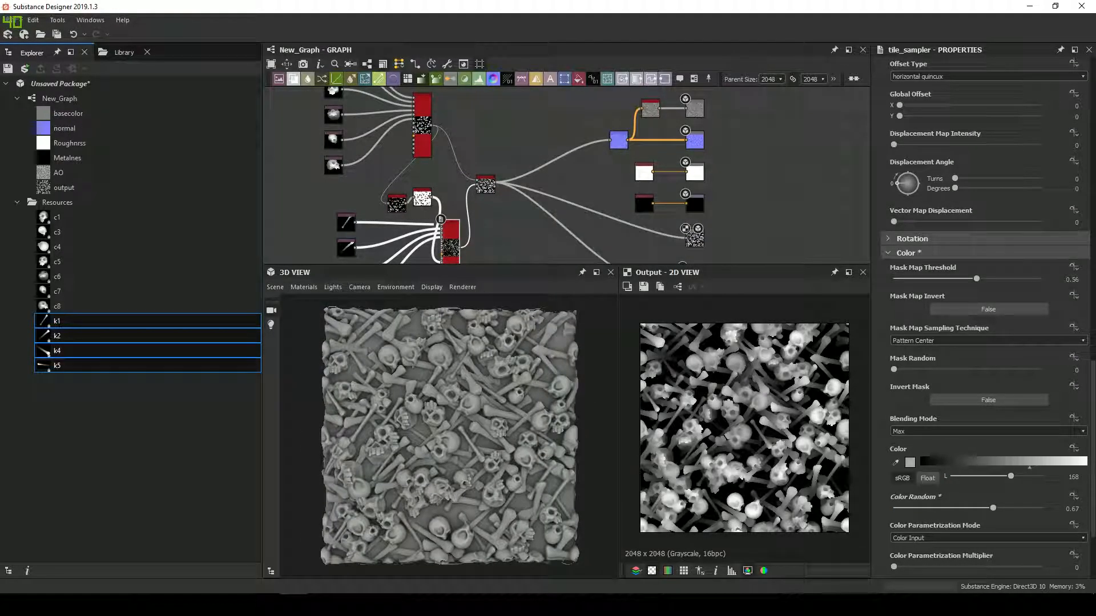
{"action": "scroll", "coordinate": [980, 314], "scroll_direction": "up", "scroll_amount": 10}
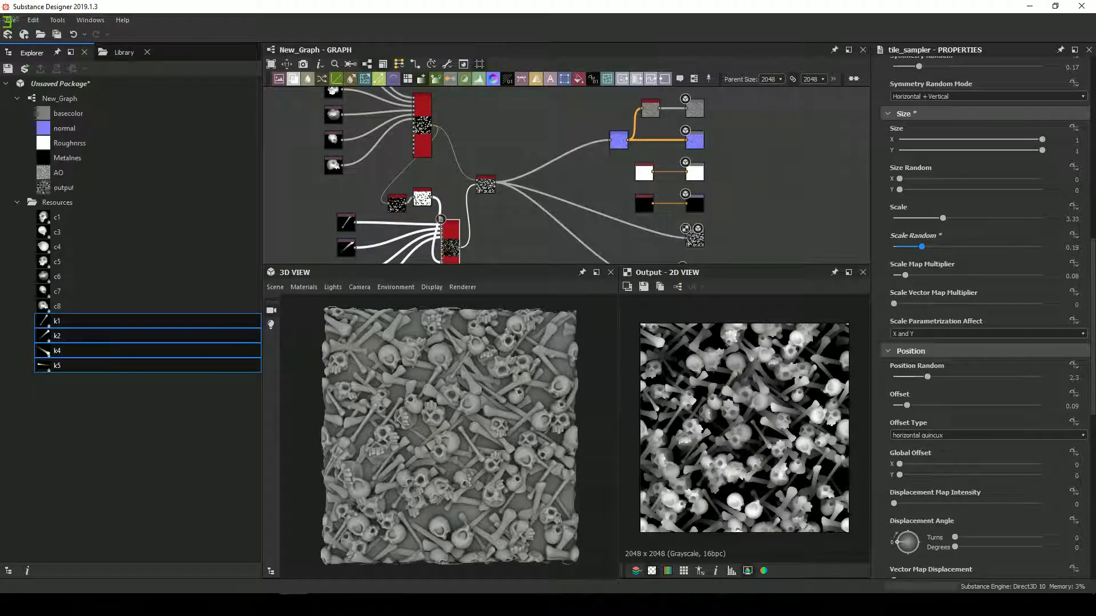
{"action": "left_click_drag", "start_coordinate": [942, 218], "coordinate": [941, 218]}
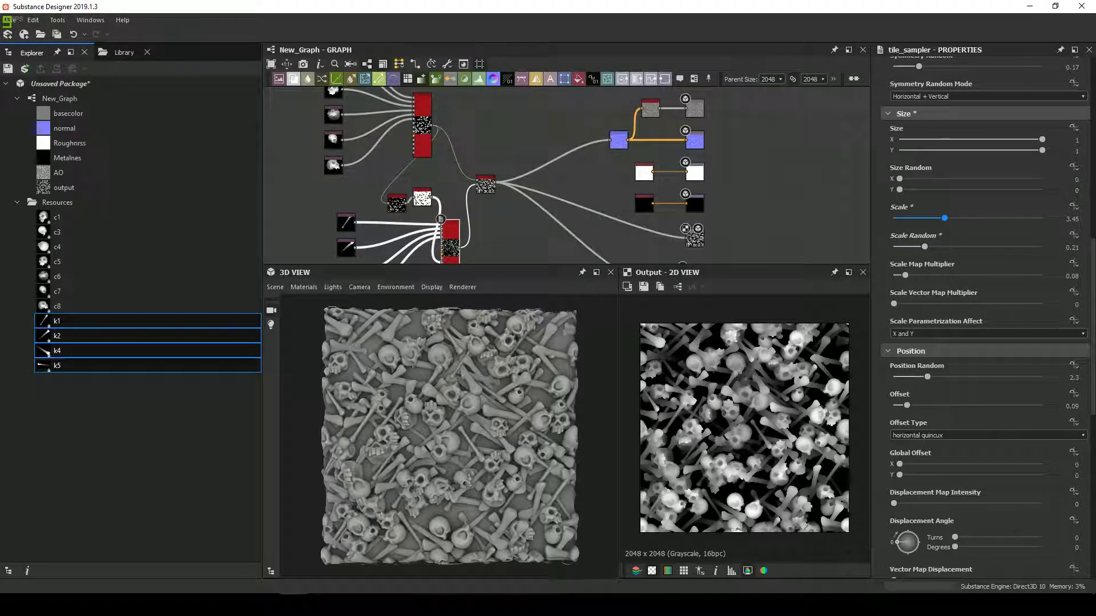
{"action": "left_click_drag", "start_coordinate": [913, 275], "coordinate": [893, 275]}
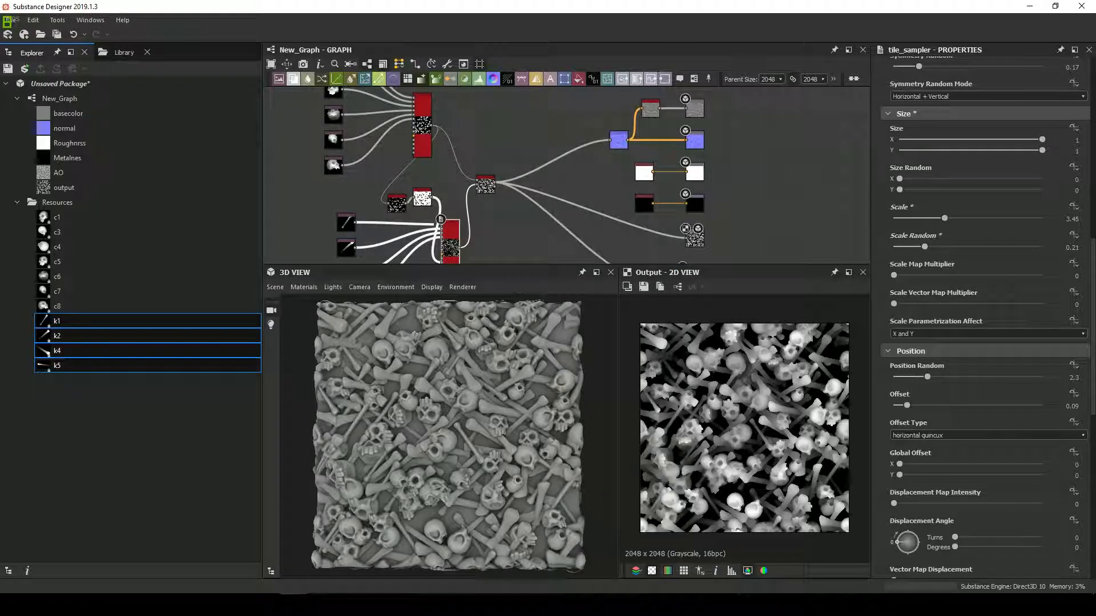
Set the Height Blend's height offset to 0.56 and contrast to 0.81
{"action": "left_click", "coordinate": [485, 184]}
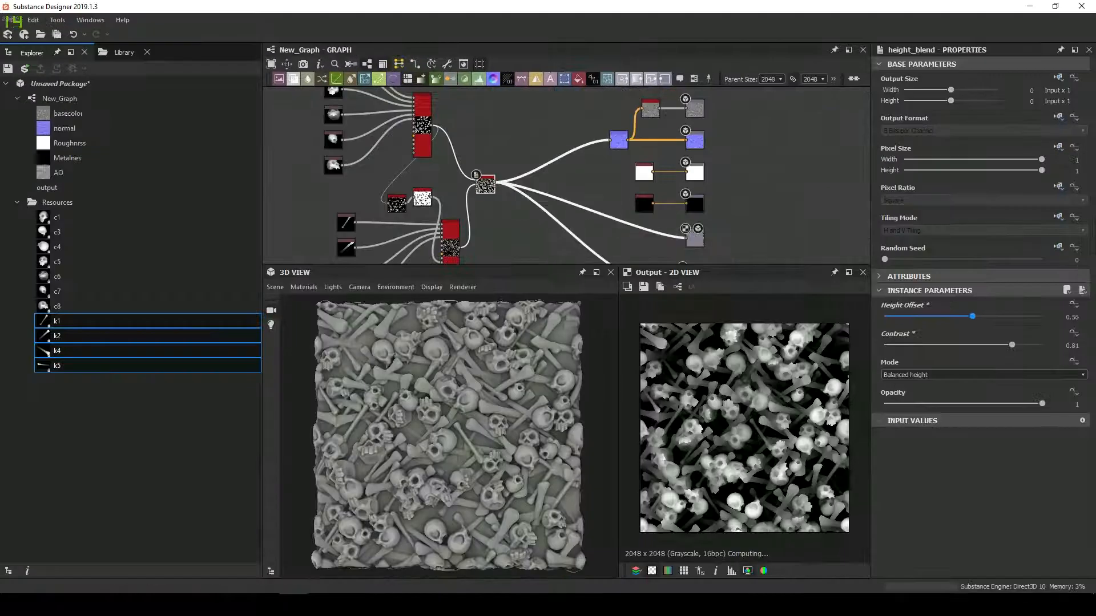
{"action": "mouse_move", "coordinate": [966, 316]}
{"action": "left_mouse_down"}
{"action": "mouse_move", "coordinate": [1022, 316]}
{"action": "mouse_move", "coordinate": [972, 316]}
{"action": "left_mouse_up"}
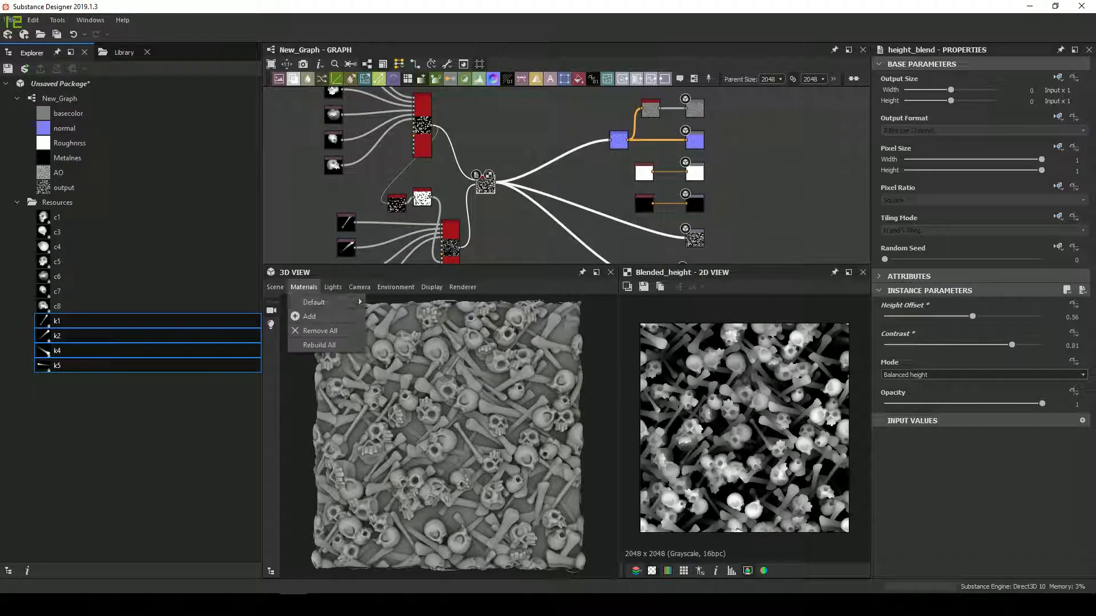
Set the 3D material's phong tessellation factor to 0.55 and height scale to 3.03
{"action": "mouse_move", "coordinate": [318, 303]}
{"action": "left_click", "coordinate": [381, 302]}
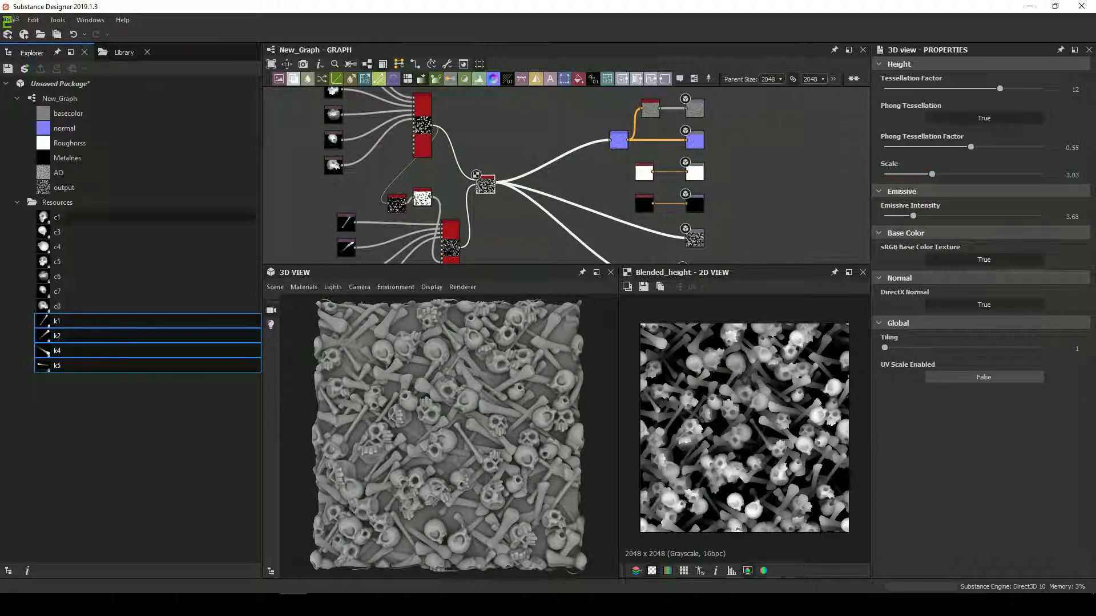
Set the bone Tile Sampler's X and Y amounts to 17
{"action": "double_click", "coordinate": [450, 234]}
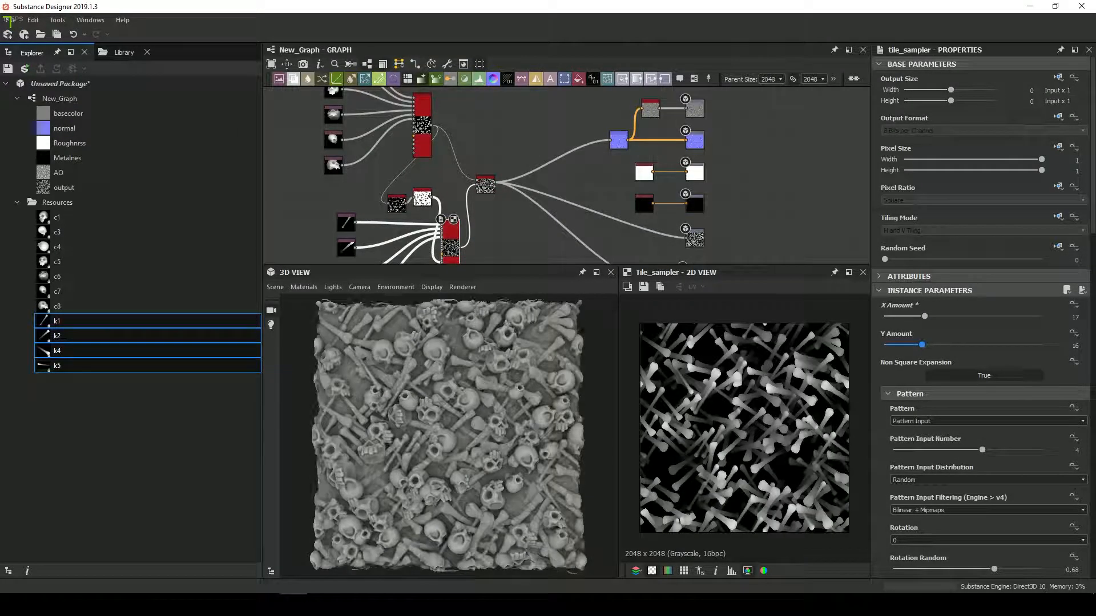
{"action": "left_click_drag", "start_coordinate": [922, 344], "coordinate": [925, 344]}
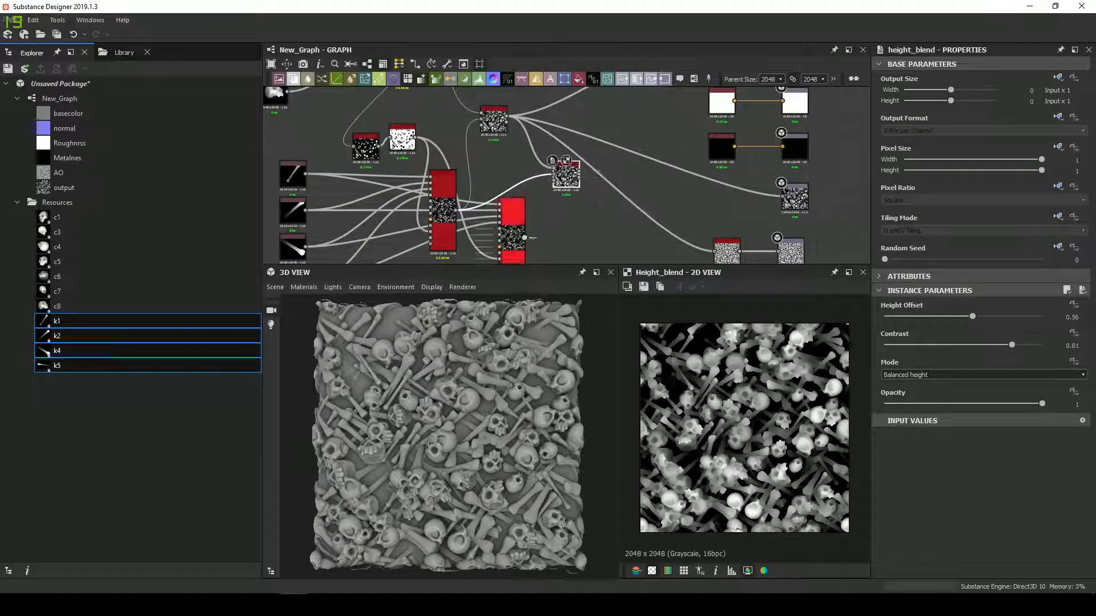
Connect the duplicated Height Blend to the Normal node and reposition it beside the duplicated bone Tile Sampler
{"action": "middle_click_drag", "start_coordinate": [552, 175], "coordinate": [527, 231]}
{"action": "left_click_drag", "start_coordinate": [553, 228], "coordinate": [646, 117]}
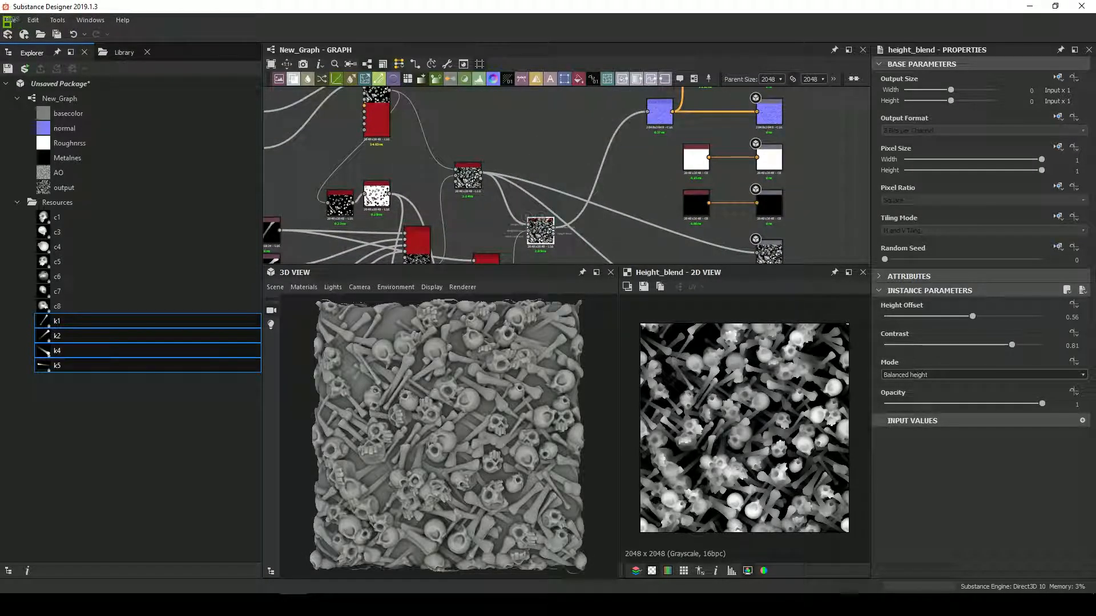
{"action": "left_click_drag", "start_coordinate": [540, 231], "coordinate": [523, 221]}
{"action": "middle_click_drag", "start_coordinate": [523, 222], "coordinate": [529, 166]}
{"action": "double_click", "coordinate": [529, 165]}
Raise the duplicated bone Tile Sampler's X and Y amounts equally for a denser second bone layer
{"action": "double_click", "coordinate": [493, 228]}
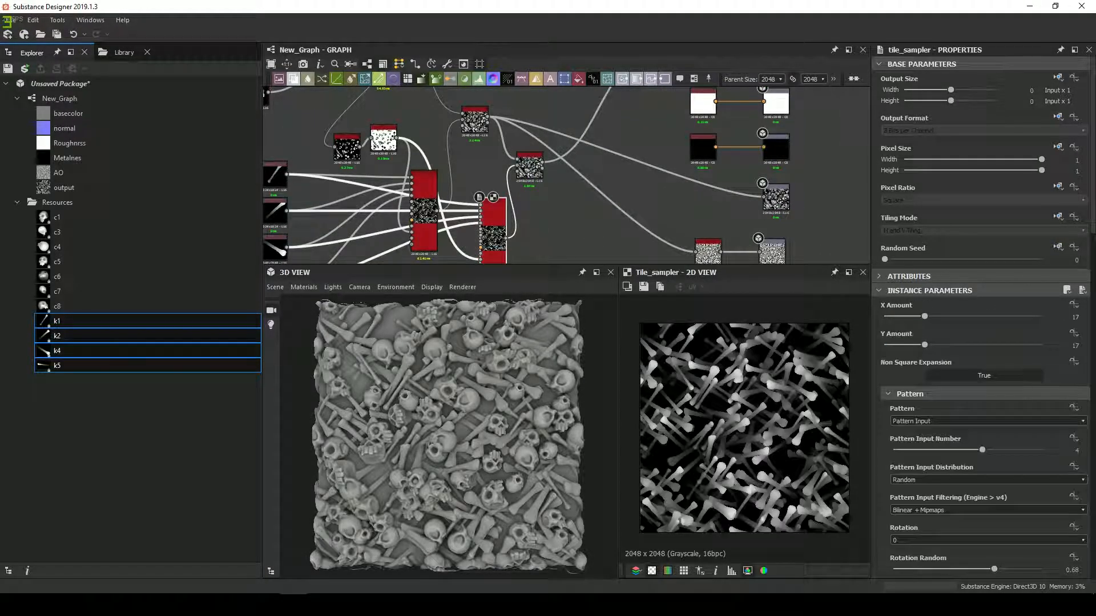
{"action": "left_click_drag", "start_coordinate": [922, 316], "coordinate": [947, 316]}
{"action": "left_click_drag", "start_coordinate": [922, 345], "coordinate": [951, 345]}
{"action": "scroll", "coordinate": [448, 438], "scroll_direction": "up", "scroll_amount": 5}
{"action": "left_click_drag", "start_coordinate": [530, 166], "coordinate": [538, 166]}
{"action": "left_click_drag", "start_coordinate": [947, 316], "coordinate": [939, 316]}
{"action": "left_click_drag", "start_coordinate": [951, 345], "coordinate": [939, 345]}
Set the second Height Blend's height offset to 0.87 and contrast to 1, and preview the second bone Tile Sampler's output
{"action": "double_click", "coordinate": [538, 167]}
{"action": "left_click_drag", "start_coordinate": [988, 316], "coordinate": [1022, 316]}
{"action": "scroll", "coordinate": [449, 437], "scroll_direction": "down", "scroll_amount": 5}
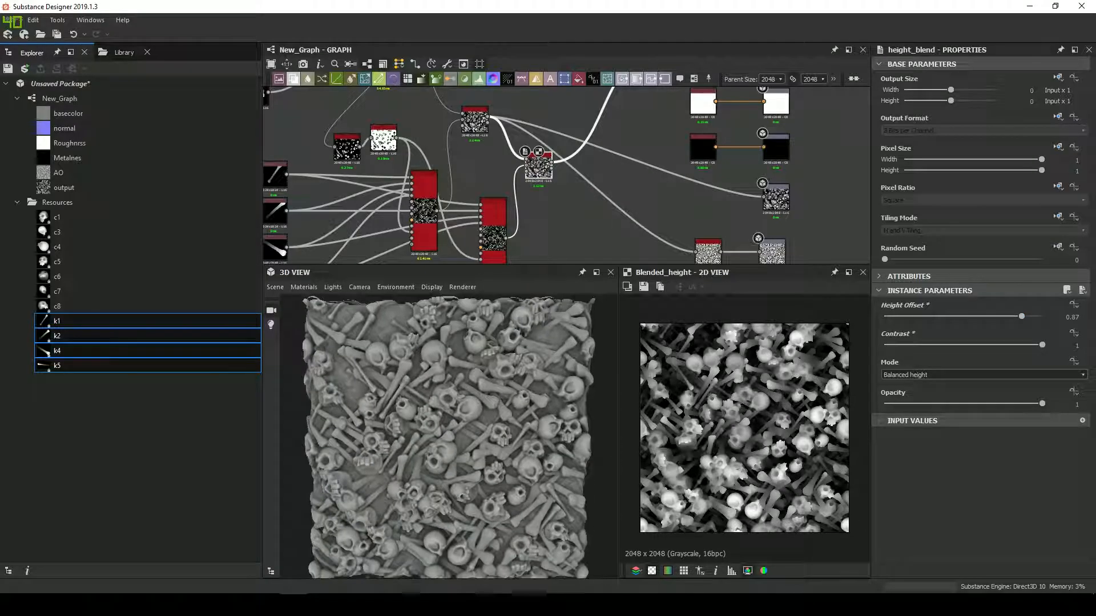
{"action": "middle_click_drag", "start_coordinate": [495, 220], "coordinate": [492, 175]}
{"action": "double_click", "coordinate": [491, 174]}
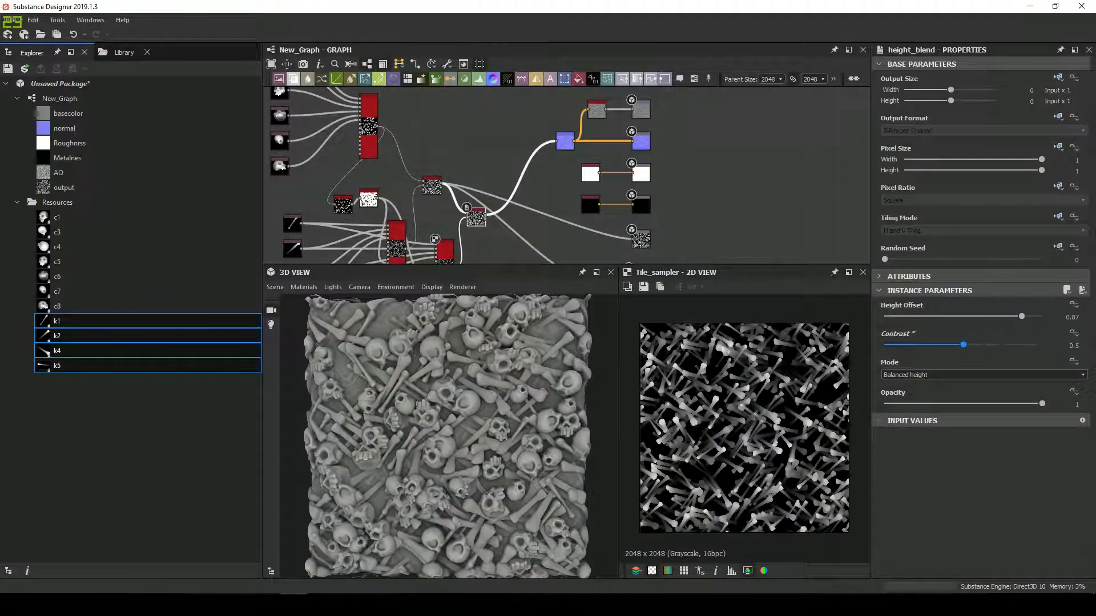
Change the 3D preview mesh to a cylinder and set the second Height Blend's contrast to 0.87
{"action": "left_click", "coordinate": [275, 287]}
{"action": "left_click", "coordinate": [297, 365]}
{"action": "scroll", "coordinate": [449, 437], "scroll_direction": "up", "scroll_amount": 4}
{"action": "scroll", "coordinate": [449, 437], "scroll_direction": "down", "scroll_amount": 2}
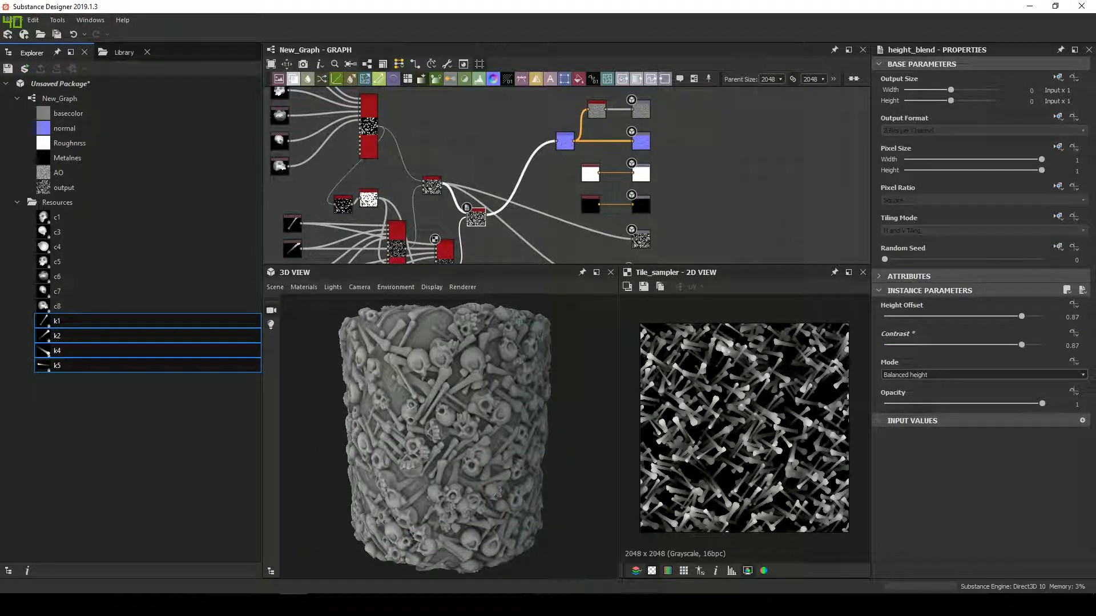
Apply the tomoco environment map from the library to the 3D preview and inspect the cylinder
{"action": "left_click", "coordinate": [124, 53]}
{"action": "left_click_drag", "start_coordinate": [457, 434], "coordinate": [428, 419]}
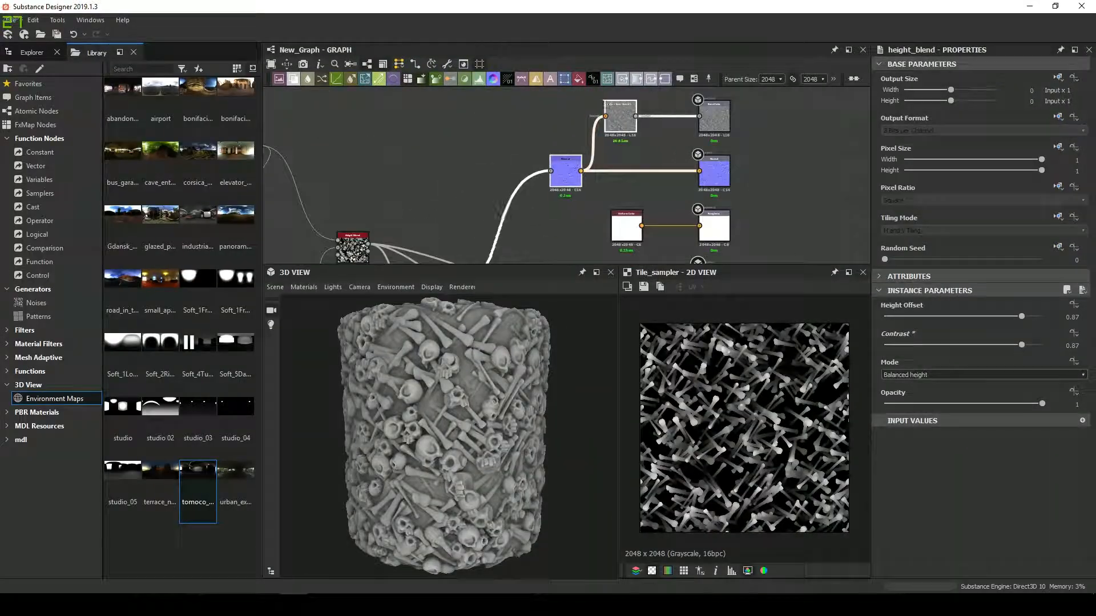
Insert a Gradient Map node between the Curvature Smooth node and the Base Color output
{"action": "key", "text": "space"}
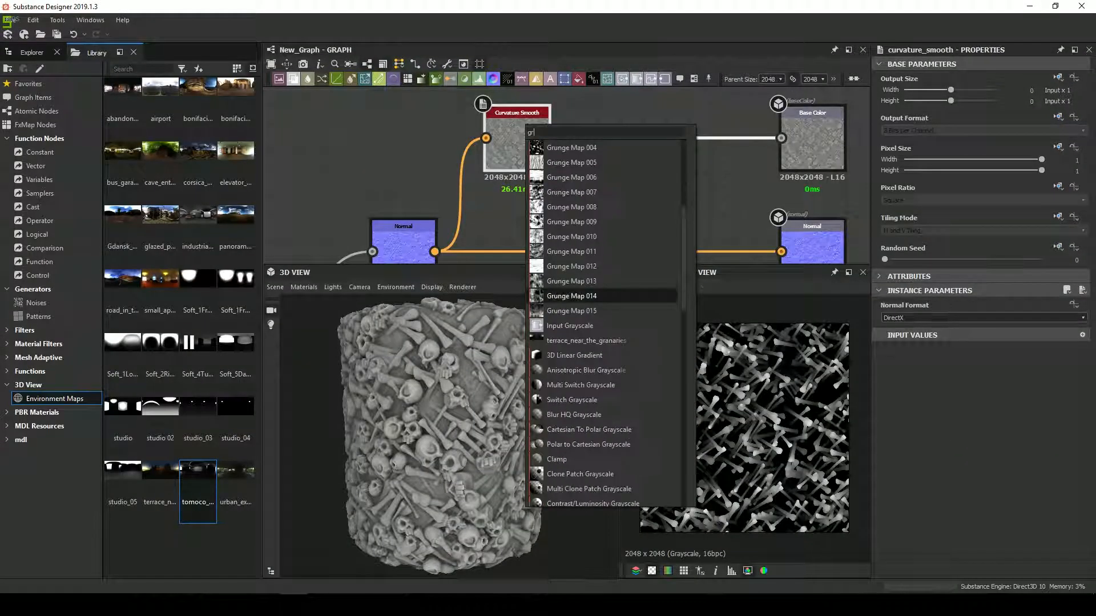
{"action": "scroll", "coordinate": [602, 295], "scroll_direction": "down", "scroll_amount": 5}
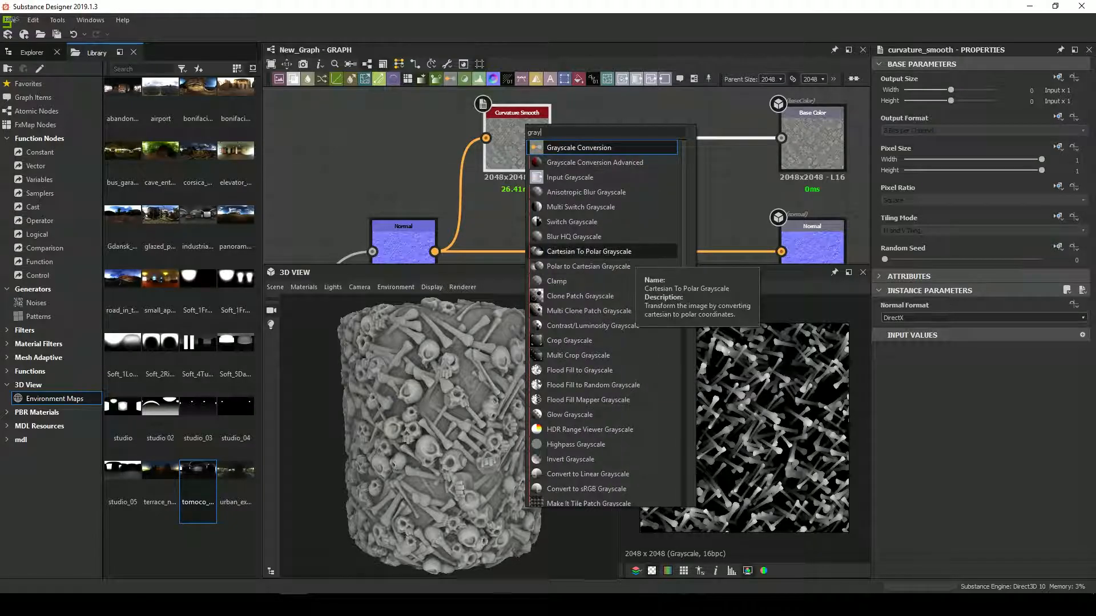
{"action": "key", "text": "BackSpace"}
{"action": "key", "text": "BackSpace"}
{"action": "type", "text": "gra"}
{"action": "key", "text": "Return"}
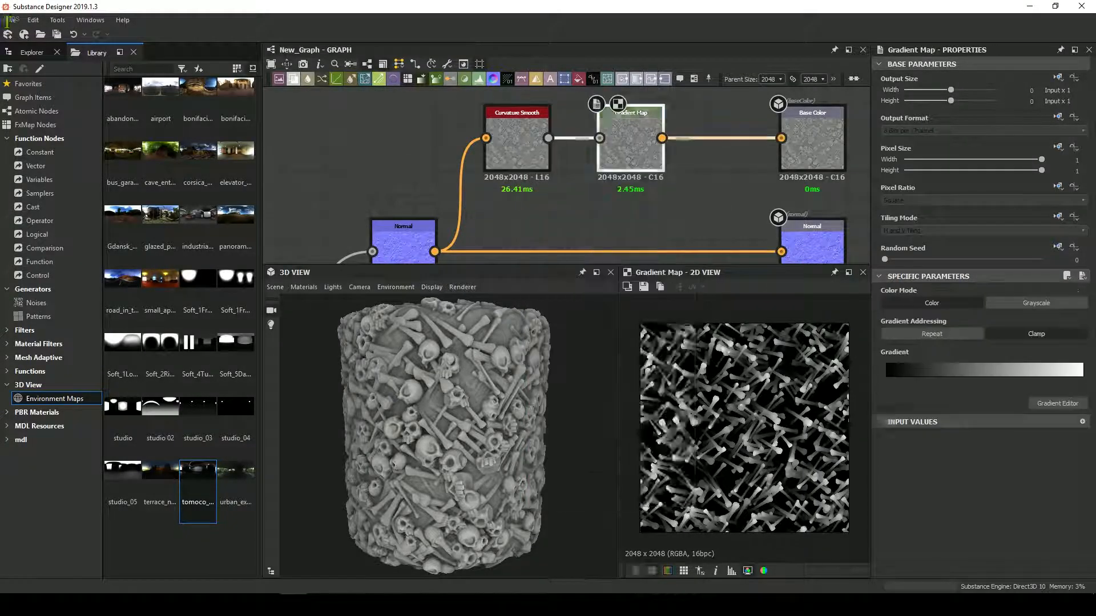
Add a dark reddish-brown key at about position 0.388 in the Gradient Map's gradient
{"action": "left_click", "coordinate": [1057, 403]}
{"action": "left_click", "coordinate": [771, 111]}
{"action": "left_click", "coordinate": [714, 119]}
{"action": "left_click", "coordinate": [814, 261]}
{"action": "key", "text": "ctrl+z"}
{"action": "left_click", "coordinate": [771, 116]}
{"action": "left_click", "coordinate": [807, 247]}
{"action": "left_click_drag", "start_coordinate": [807, 247], "coordinate": [783, 300]}
{"action": "left_click_drag", "start_coordinate": [771, 116], "coordinate": [820, 116]}
{"action": "left_click", "coordinate": [830, 320]}
{"action": "left_click", "coordinate": [806, 309]}
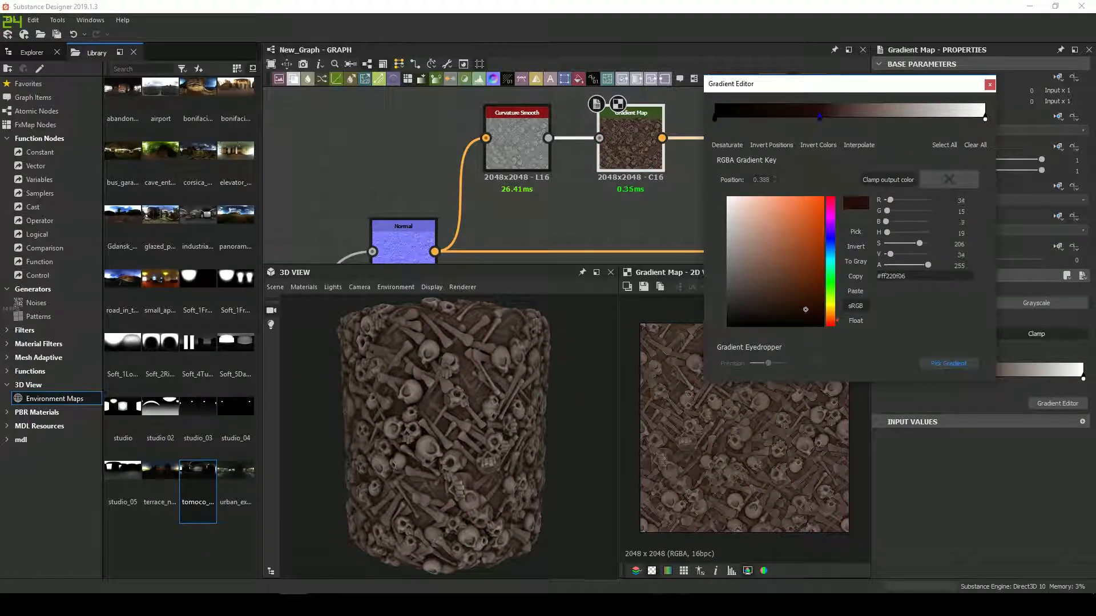
Recolor the gradient's end key to golden brown, try shifting the keys, and compare the result on the cylinder
{"action": "left_click_drag", "start_coordinate": [811, 243], "coordinate": [823, 198]}
{"action": "left_click", "coordinate": [830, 315]}
{"action": "left_click", "coordinate": [793, 223]}
{"action": "left_click", "coordinate": [984, 117]}
{"action": "scroll", "coordinate": [448, 436], "scroll_direction": "up", "scroll_amount": 5}
{"action": "left_click_drag", "start_coordinate": [433, 437], "coordinate": [463, 428]}
{"action": "left_click_drag", "start_coordinate": [984, 117], "coordinate": [946, 117]}
{"action": "mouse_move", "coordinate": [859, 117]}
{"action": "left_mouse_down"}
{"action": "mouse_move", "coordinate": [890, 117]}
{"action": "mouse_move", "coordinate": [876, 117]}
{"action": "left_mouse_up"}
{"action": "scroll", "coordinate": [449, 436], "scroll_direction": "down", "scroll_amount": 5}
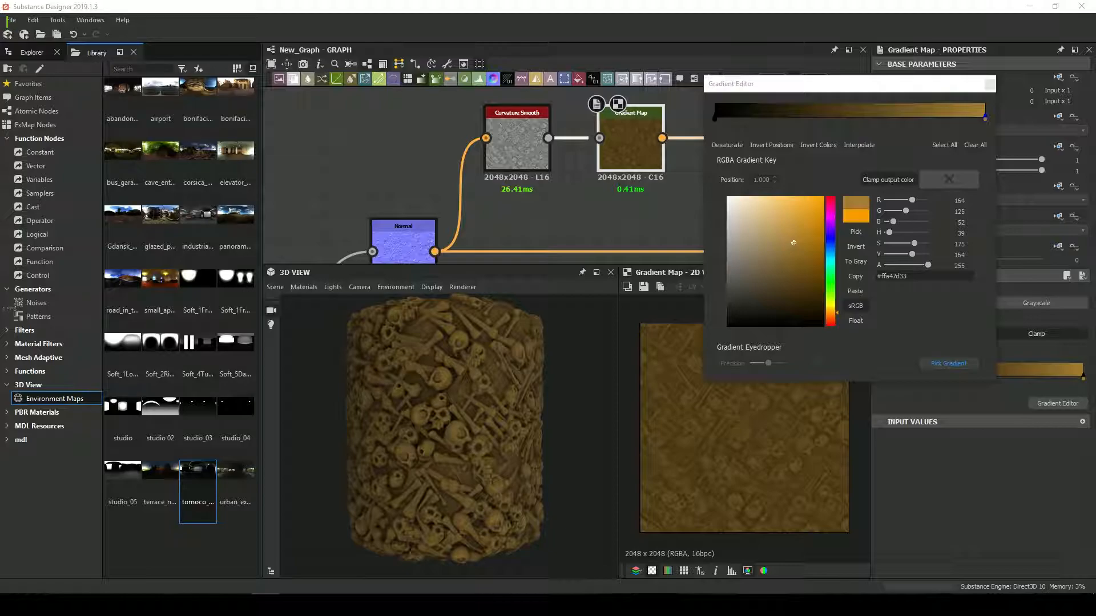
{"action": "mouse_move", "coordinate": [794, 243]}
{"action": "left_mouse_down"}
{"action": "mouse_move", "coordinate": [799, 235]}
{"action": "mouse_move", "coordinate": [805, 255]}
{"action": "mouse_move", "coordinate": [799, 227]}
{"action": "mouse_move", "coordinate": [795, 240]}
{"action": "left_mouse_up"}
Sample a first tan gradient for the Gradient Map with the Gradient Eyedropper
{"action": "left_click", "coordinate": [948, 364]}
{"action": "scroll", "coordinate": [445, 433], "scroll_direction": "up", "scroll_amount": 5}
{"action": "scroll", "coordinate": [445, 434], "scroll_direction": "down", "scroll_amount": 4}
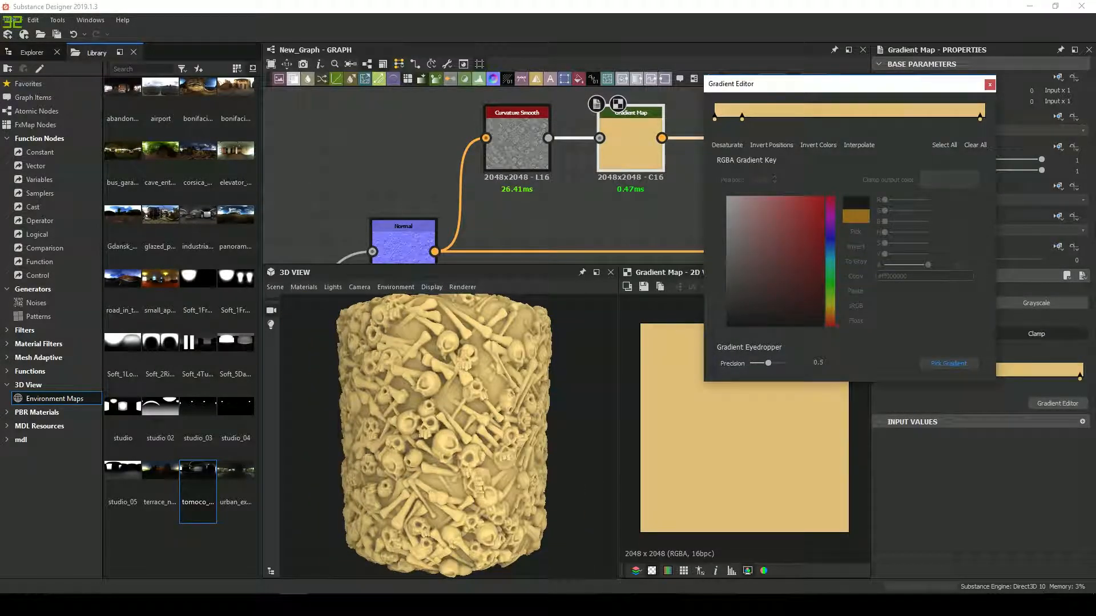
Change the 3D preview mesh from the cylinder to a flat plane
{"action": "left_click_drag", "start_coordinate": [445, 434], "coordinate": [422, 428]}
{"action": "left_click", "coordinate": [275, 287]}
{"action": "left_click", "coordinate": [297, 351]}
{"action": "scroll", "coordinate": [445, 433], "scroll_direction": "up", "scroll_amount": 4}
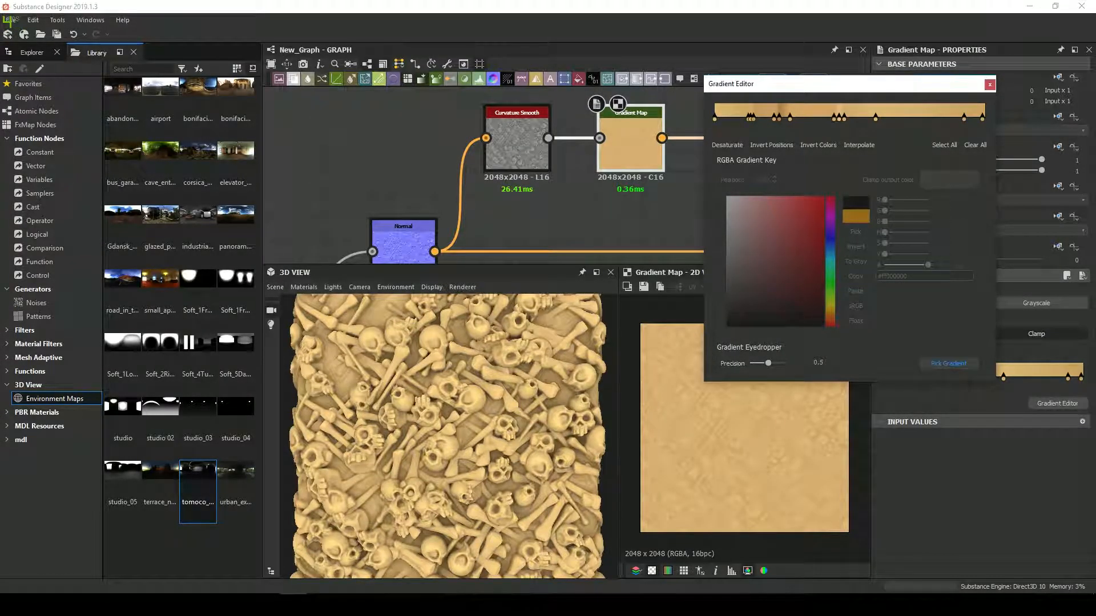
Resample a varied tan bone gradient with the Gradient Eyedropper at precision 0.5 and close the Gradient Editor
{"action": "left_click", "coordinate": [948, 364]}
{"action": "scroll", "coordinate": [446, 433], "scroll_direction": "up", "scroll_amount": 5}
{"action": "scroll", "coordinate": [445, 434], "scroll_direction": "down", "scroll_amount": 6}
{"action": "left_click", "coordinate": [990, 84]}
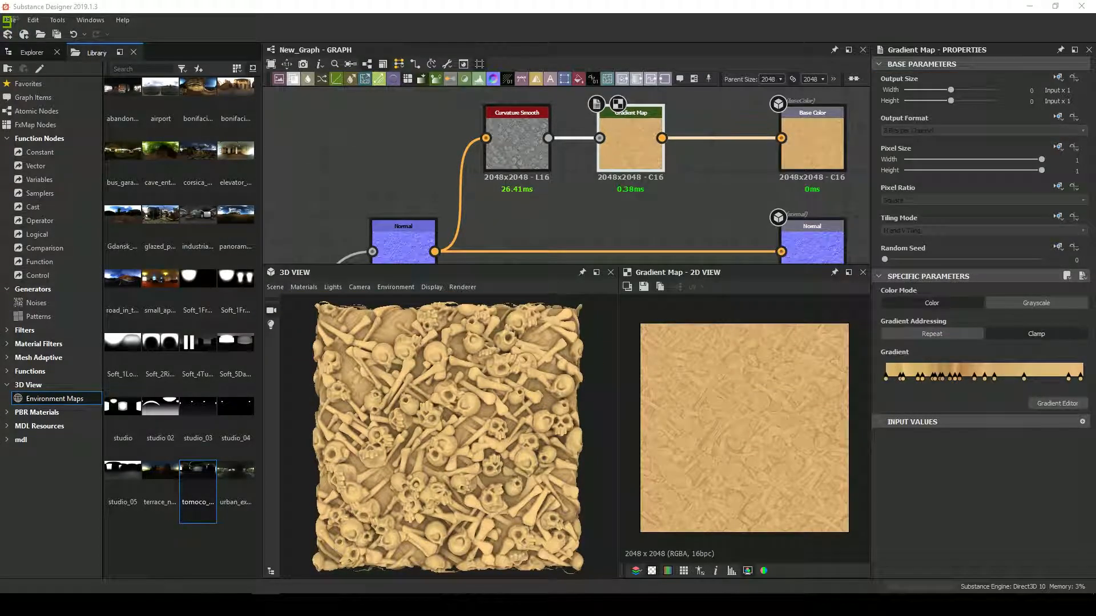
Delete surplus tan keys from the lower half of the Gradient Map's gradient to spread the dark tones, and close the editor
{"action": "left_click", "coordinate": [1058, 403]}
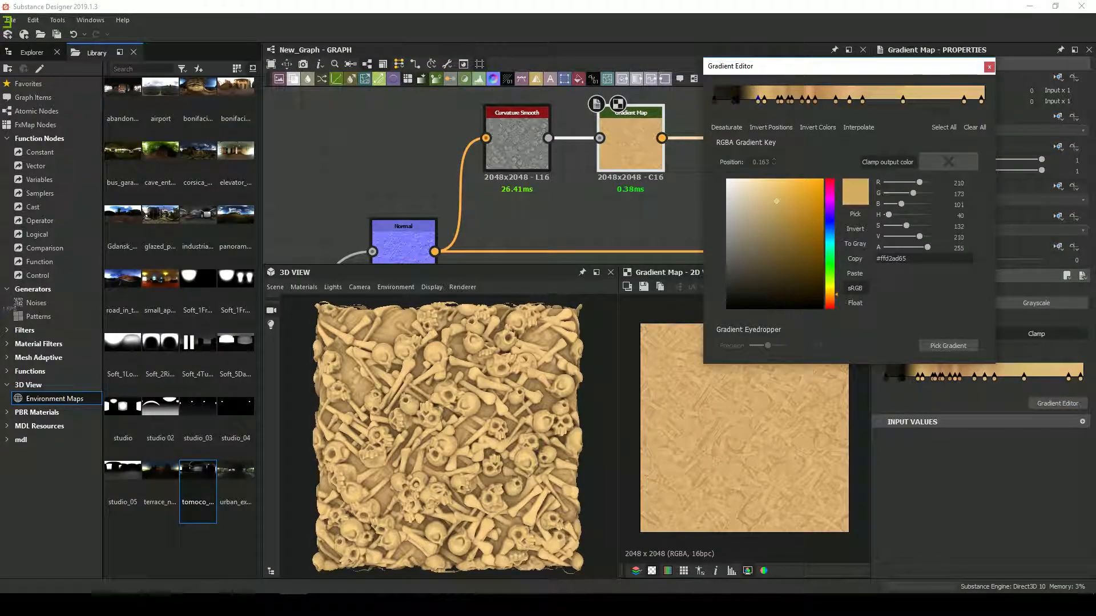
{"action": "key", "text": "Delete"}
{"action": "left_click", "coordinate": [780, 101]}
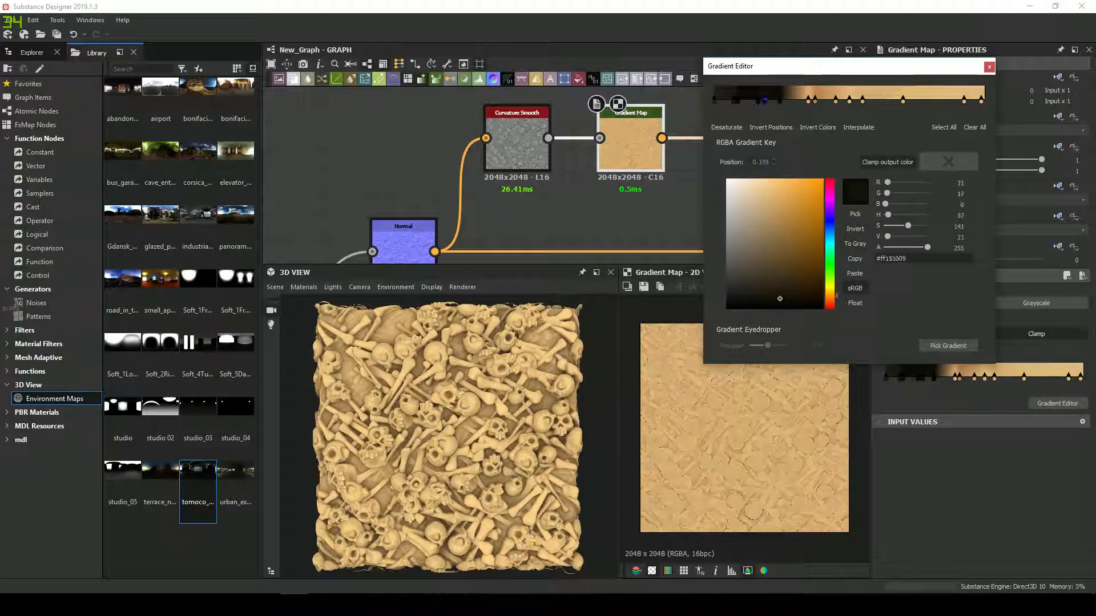
{"action": "key", "text": "Delete"}
{"action": "left_click_drag", "start_coordinate": [835, 101], "coordinate": [832, 101]}
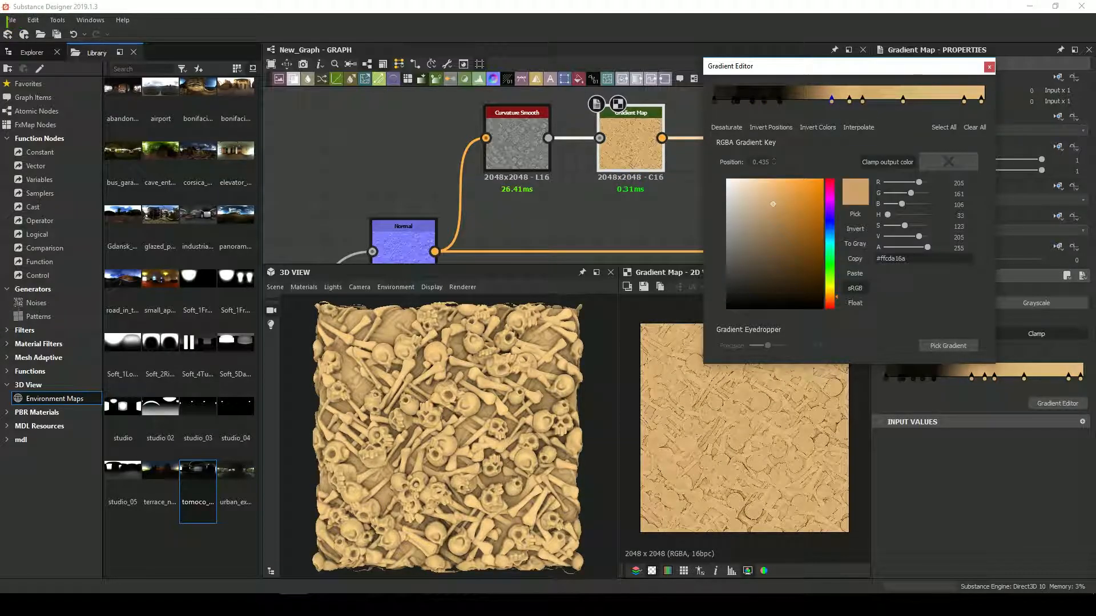
{"action": "scroll", "coordinate": [448, 434], "scroll_direction": "up", "scroll_amount": 5}
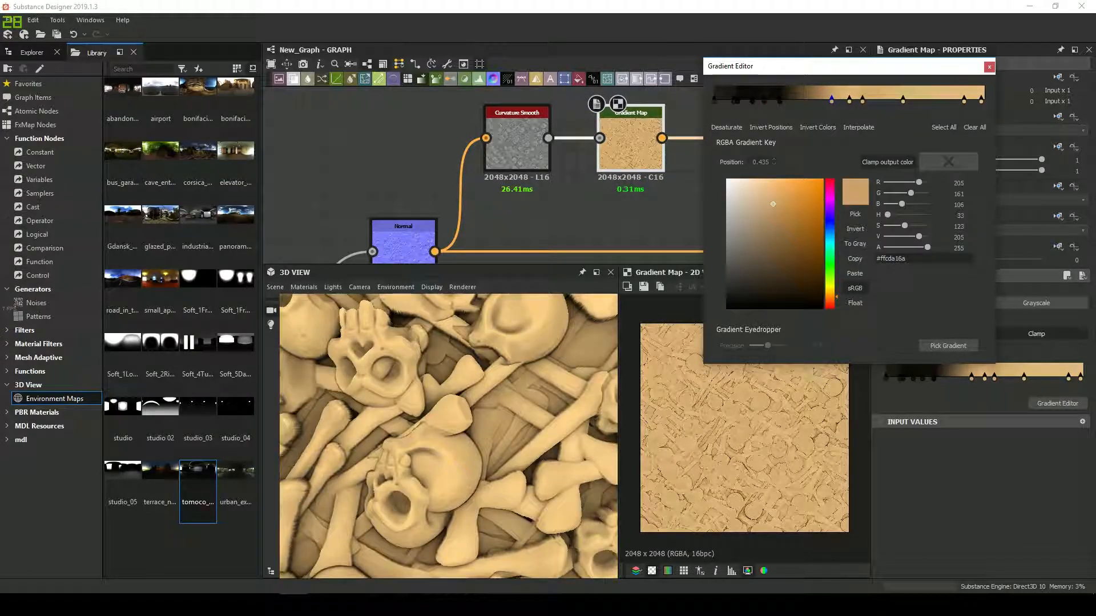
{"action": "key", "text": "Delete"}
{"action": "left_click", "coordinate": [849, 101]}
{"action": "key", "text": "Delete"}
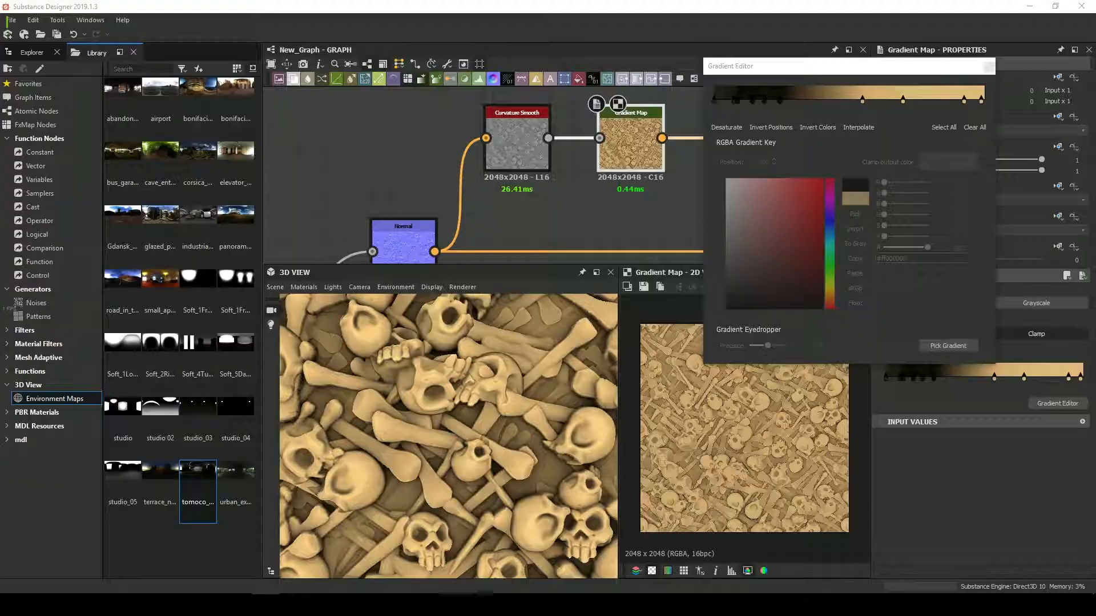
{"action": "left_click", "coordinate": [989, 67]}
Add a Curvature Sobel node fed by the Normal node and preview its output
{"action": "middle_click_drag", "start_coordinate": [571, 228], "coordinate": [576, 171]}
{"action": "left_click", "coordinate": [570, 246]}
{"action": "left_click_drag", "start_coordinate": [570, 265], "coordinate": [571, 334]}
{"action": "scroll", "coordinate": [448, 468], "scroll_direction": "down", "scroll_amount": 5}
{"action": "key", "text": "space"}
{"action": "type", "text": "cu"}
{"action": "left_click", "coordinate": [571, 297]}
{"action": "double_click", "coordinate": [523, 238]}
{"action": "left_click_drag", "start_coordinate": [440, 194], "coordinate": [491, 238]}
{"action": "middle_click_drag", "start_coordinate": [571, 228], "coordinate": [538, 258]}
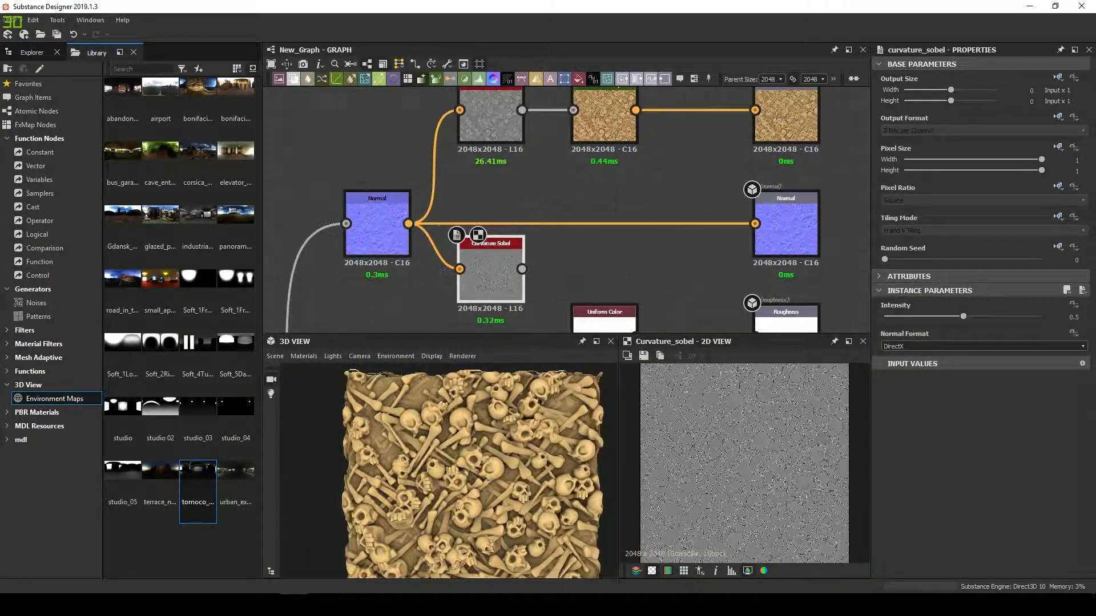
Add a Levels node after Curvature Sobel with a raised black point, masking a Blend placed between Gradient Map and Base Color
{"action": "left_click", "coordinate": [479, 79]}
{"action": "double_click", "coordinate": [604, 249]}
{"action": "scroll", "coordinate": [741, 468], "scroll_direction": "up", "scroll_amount": 5}
{"action": "left_click_drag", "start_coordinate": [892, 322], "coordinate": [955, 322]}
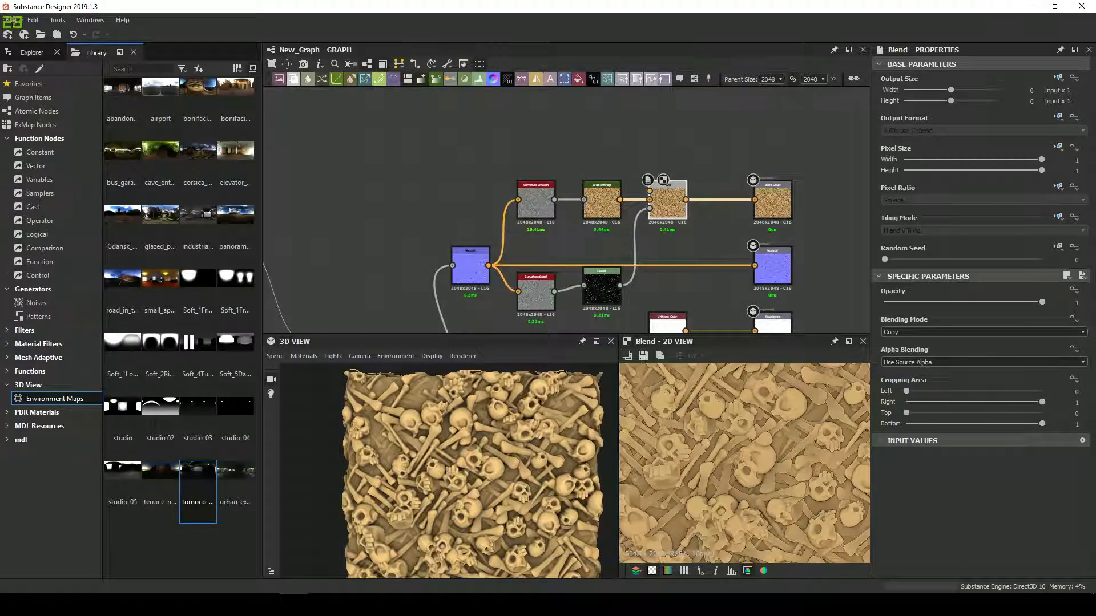
Add a Uniform Color node and connect it to the Blend node's foreground input
{"action": "middle_click_drag", "start_coordinate": [599, 131], "coordinate": [614, 164]}
{"action": "key", "text": "space"}
{"action": "type", "text": "un"}
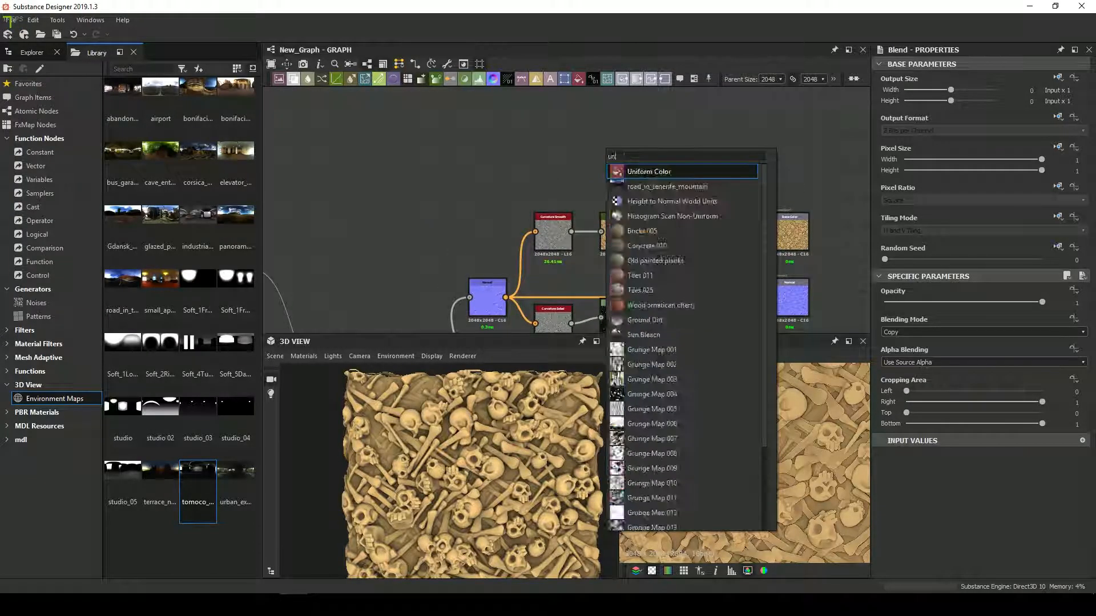
{"action": "key", "text": "Return"}
{"action": "left_click_drag", "start_coordinate": [622, 153], "coordinate": [664, 224]}
{"action": "scroll", "coordinate": [473, 470], "scroll_direction": "up", "scroll_amount": 1}
{"action": "middle_click_drag", "start_coordinate": [639, 280], "coordinate": [635, 221]}
Set the Uniform Color to a dark brown and insert a Blur HQ Grayscale node after the Levels node
{"action": "left_click", "coordinate": [613, 267]}
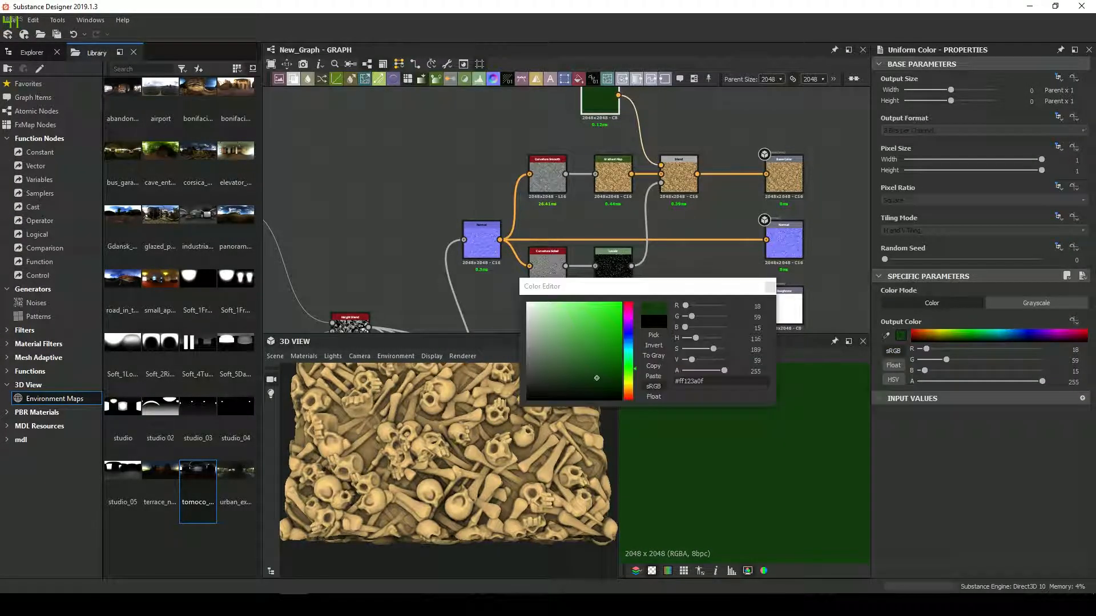
{"action": "left_click", "coordinate": [649, 303]}
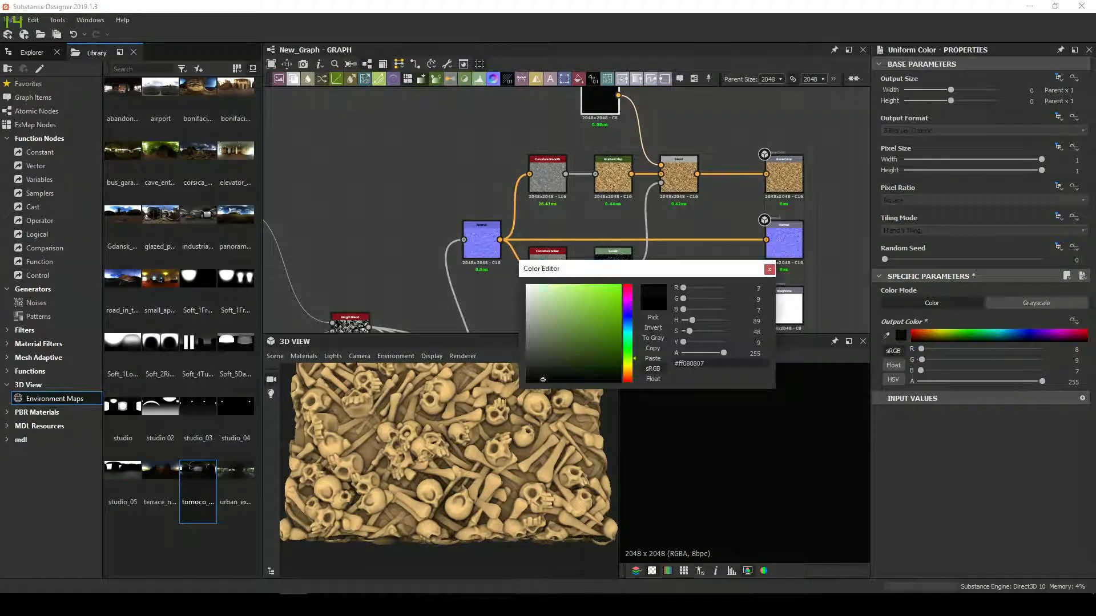
{"action": "left_click_drag", "start_coordinate": [571, 325], "coordinate": [610, 294]}
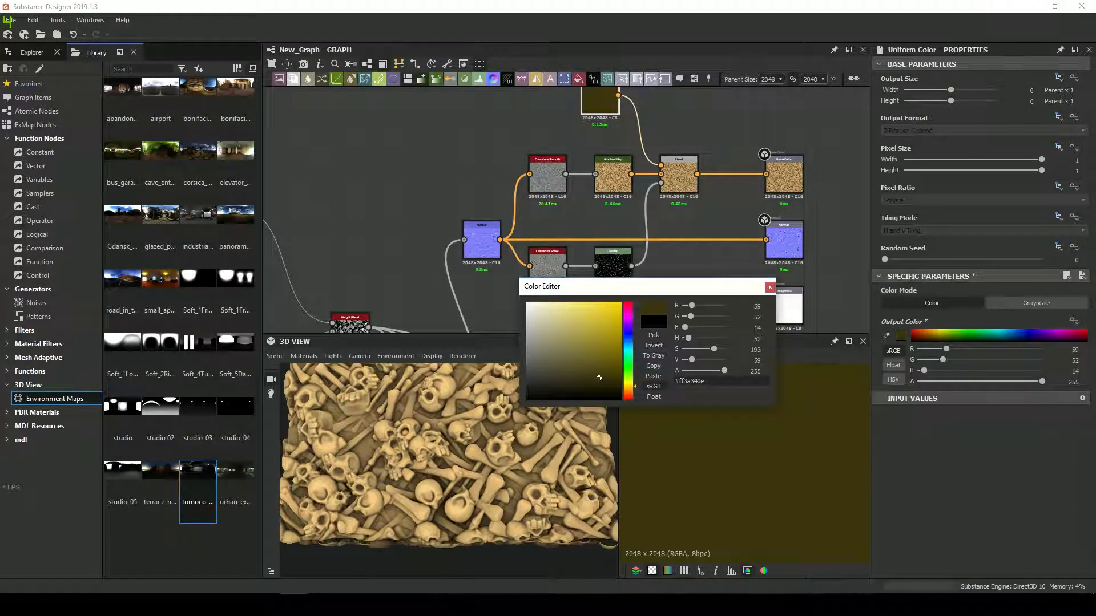
{"action": "left_click", "coordinate": [649, 304]}
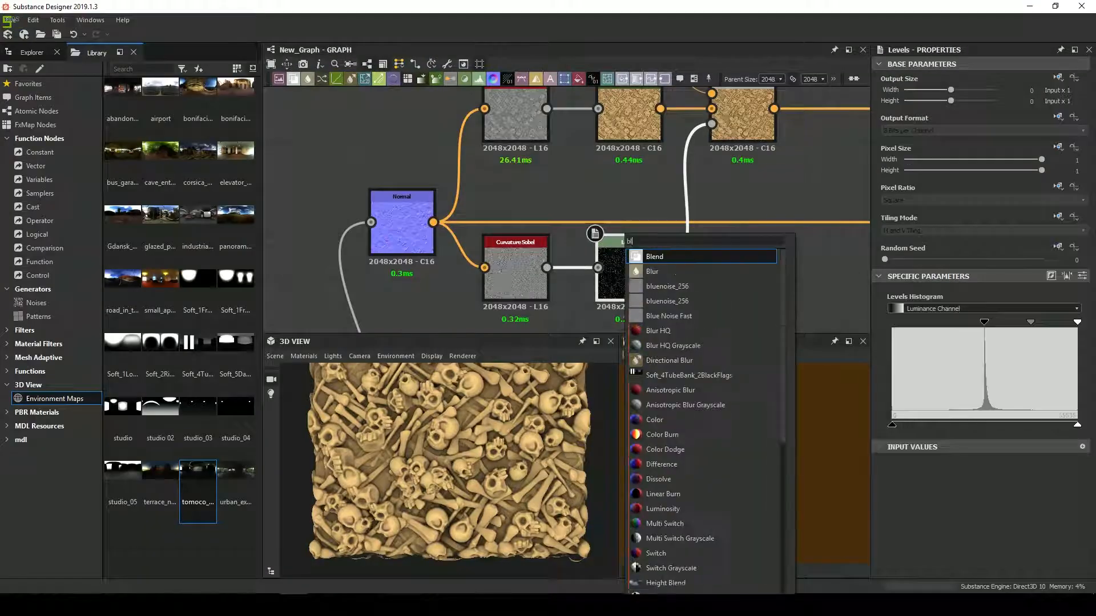
{"action": "left_click", "coordinate": [673, 345]}
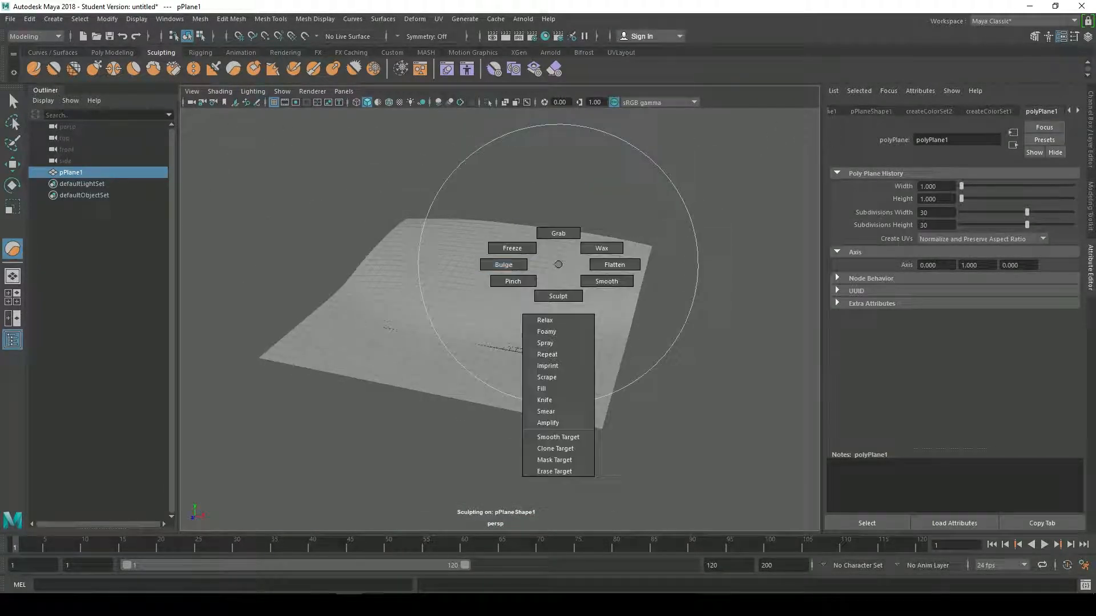
In Maya, sculpt a gentle bend into the subdivided plane with a large brush
{"action": "left_click_drag", "start_coordinate": [641, 240], "coordinate": [392, 347]}
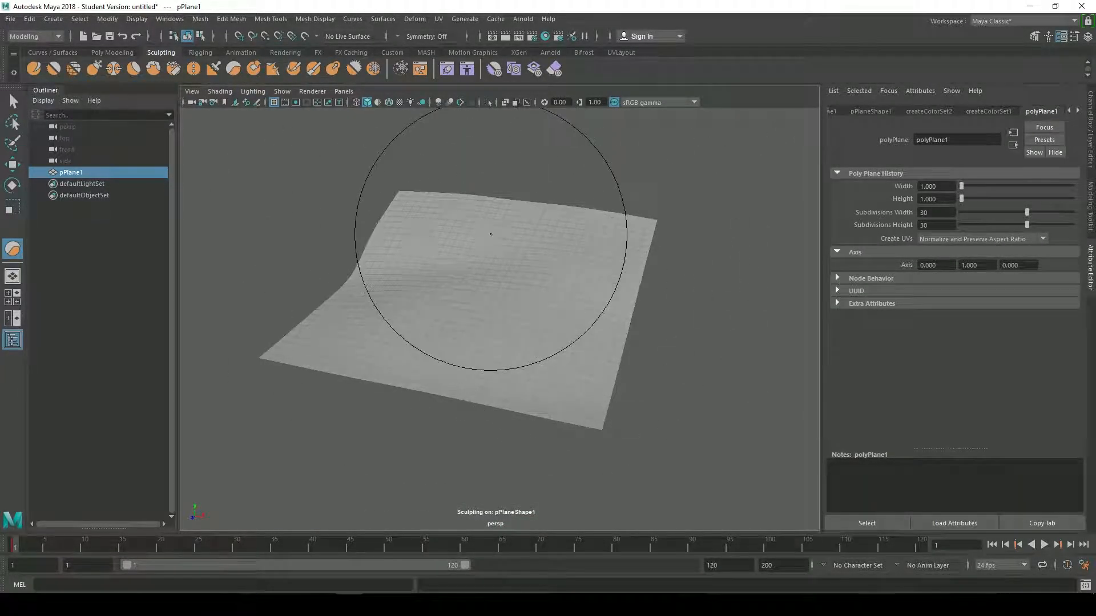
{"action": "scroll", "coordinate": [491, 234], "scroll_direction": "up", "scroll_amount": 6}
Unfold the plane's UVs and scale the shell up to about 3 by 3 UV tiles
{"action": "key", "text": "r"}
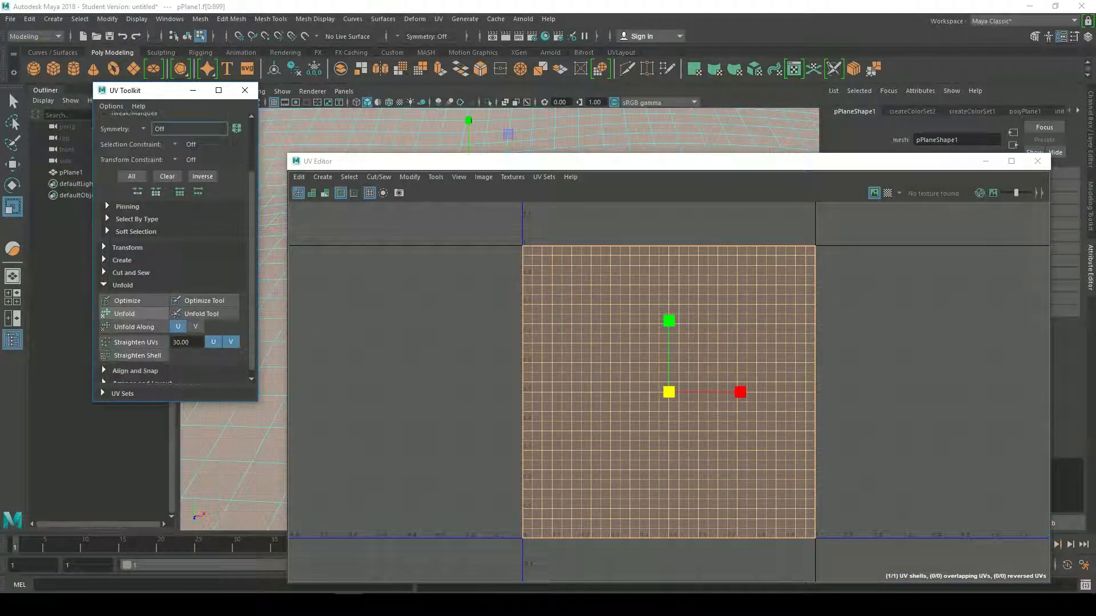
{"action": "left_click", "coordinate": [125, 314]}
{"action": "scroll", "coordinate": [668, 392], "scroll_direction": "down", "scroll_amount": 8}
{"action": "left_click_drag", "start_coordinate": [664, 390], "coordinate": [642, 389]}
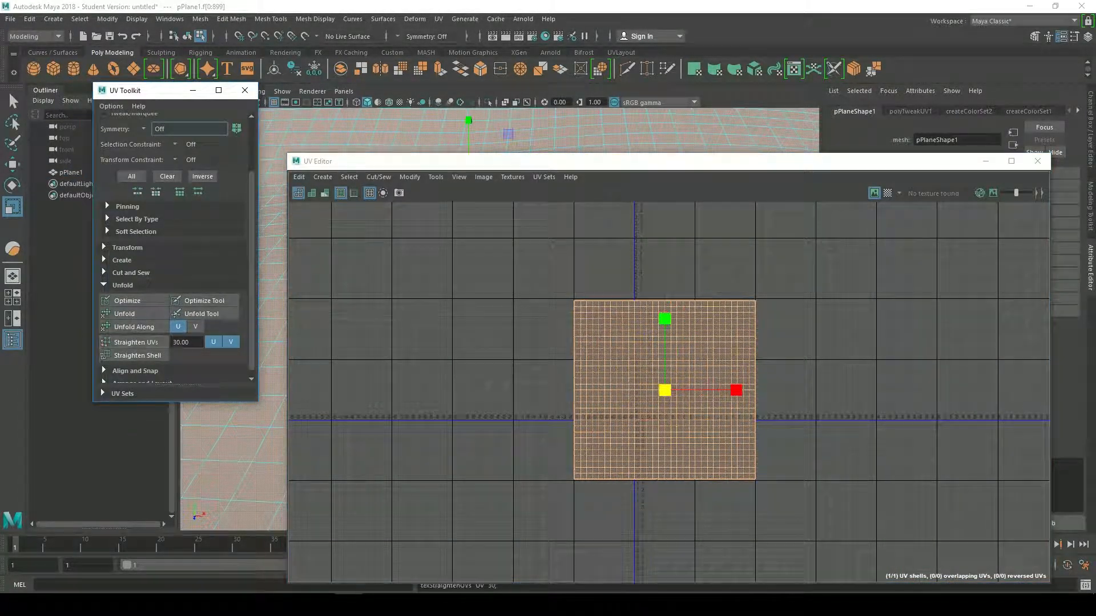
Straighten the plane's UVs and snap the shell's lower-left corner to the UV origin
{"action": "left_click", "coordinate": [135, 343]}
{"action": "left_click", "coordinate": [135, 371]}
{"action": "scroll", "coordinate": [137, 365], "scroll_direction": "down", "scroll_amount": 4}
{"action": "left_click", "coordinate": [150, 284]}
{"action": "scroll", "coordinate": [715, 281], "scroll_direction": "up", "scroll_amount": 4}
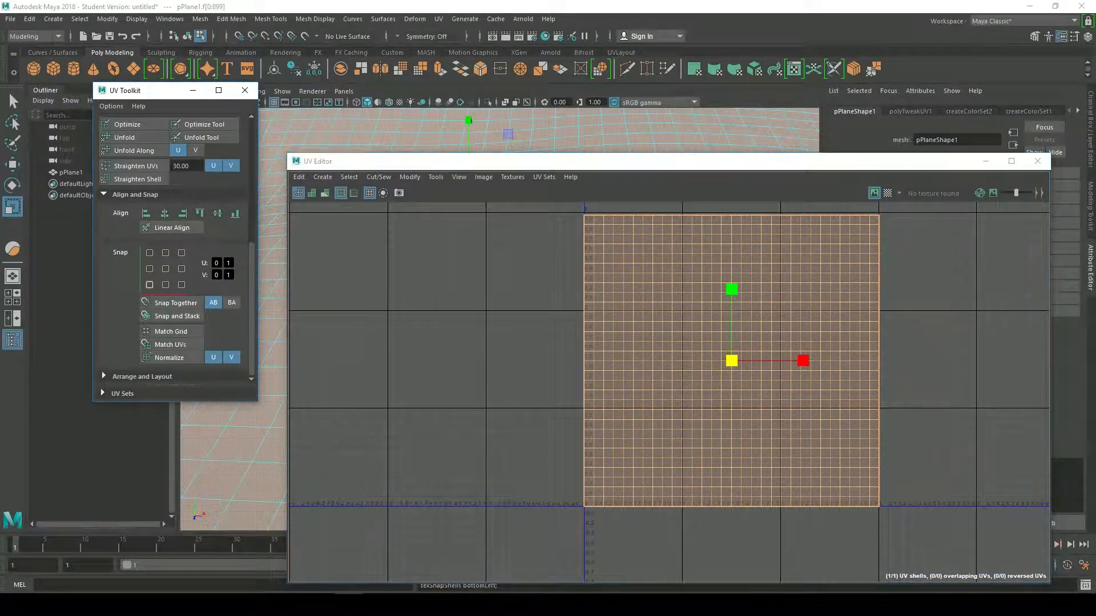
Assign a new aiStandardSurface material to the plane and bring up the Hypershade
{"action": "right_click", "coordinate": [495, 252]}
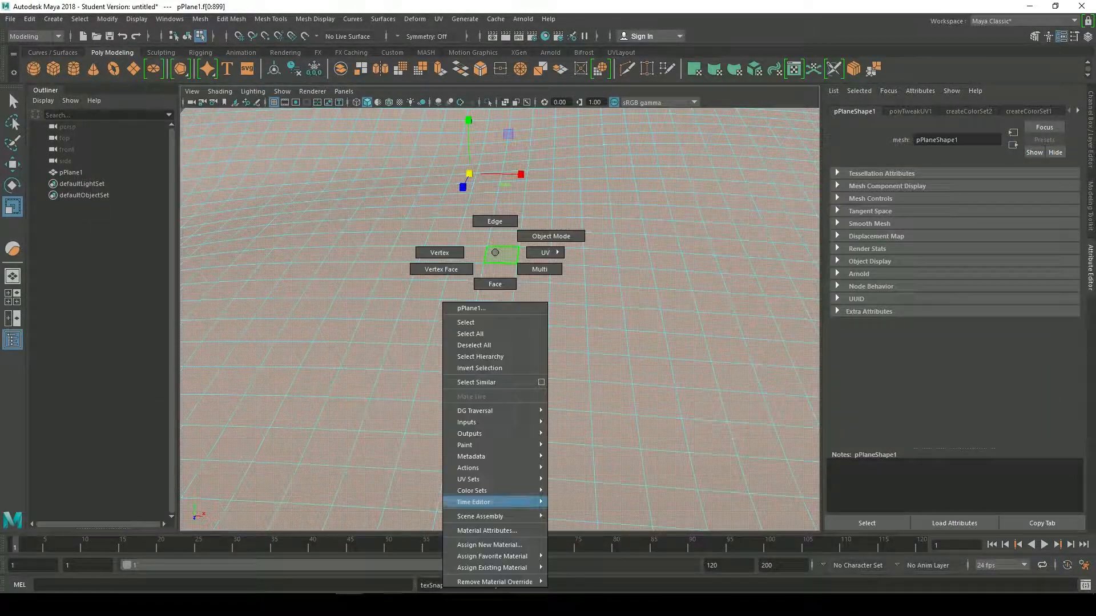
{"action": "left_click", "coordinate": [489, 544]}
{"action": "left_click", "coordinate": [477, 257]}
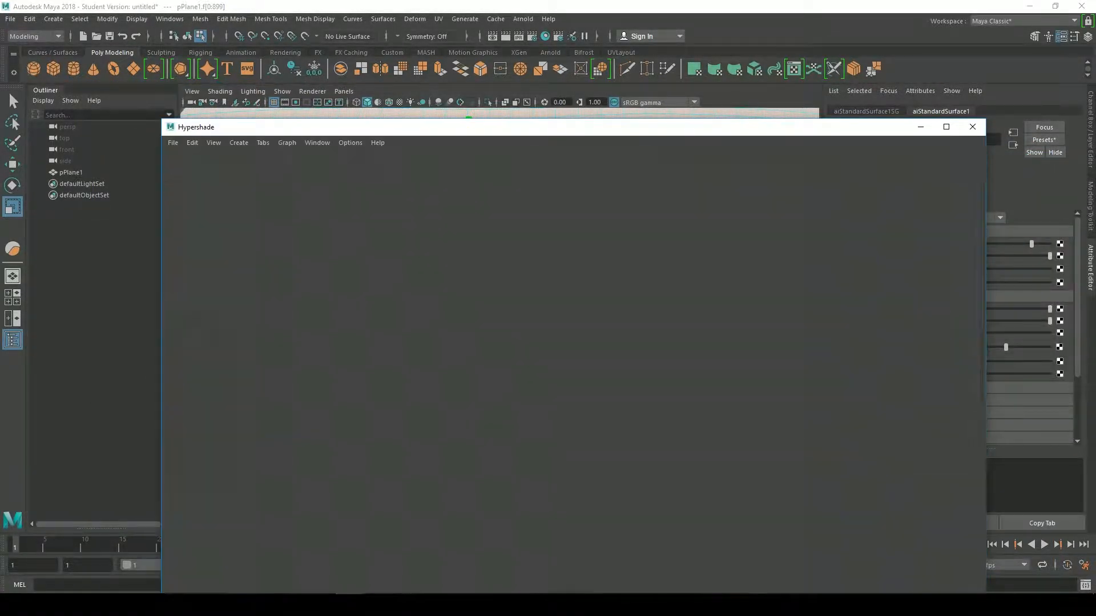
Connect New_Graph_Haight.png to the displacement of aiStandardSurface2's shading group and expand its Arnold attributes
{"action": "right_click", "coordinate": [530, 402]}
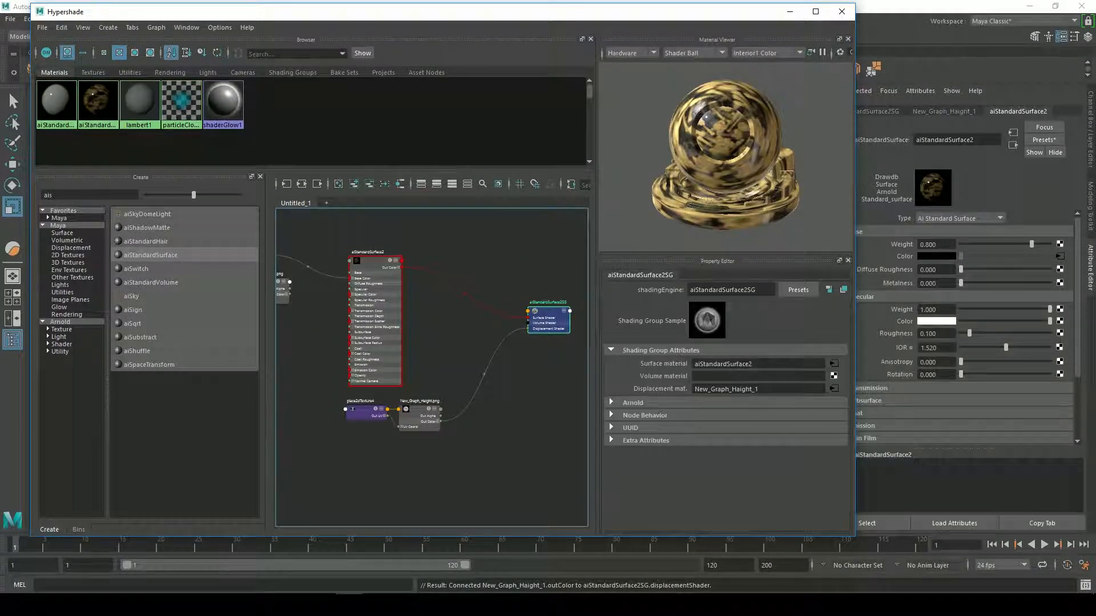
{"action": "left_click", "coordinate": [632, 403]}
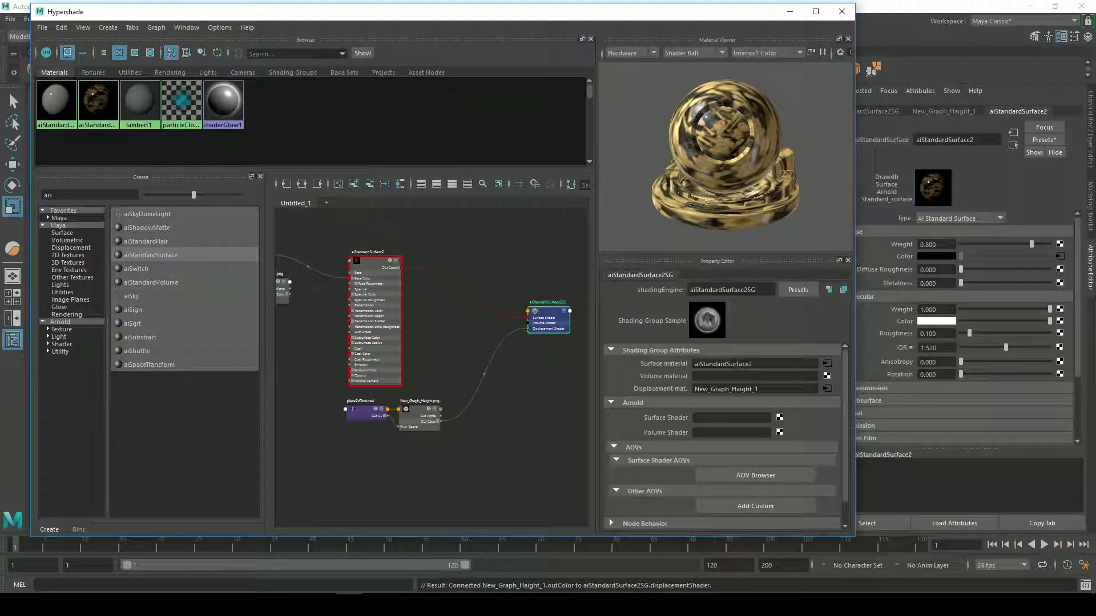
Connect New_Graph_normal.png through the bump2d node to aiStandardSurface2's normal camera and change the bump2d's Use As mode
{"action": "left_click", "coordinate": [374, 260]}
{"action": "scroll", "coordinate": [408, 338], "scroll_direction": "up", "scroll_amount": 2}
{"action": "middle_click_drag", "start_coordinate": [548, 365], "coordinate": [414, 398], "text": "alt"}
{"action": "scroll", "coordinate": [720, 436], "scroll_direction": "down", "scroll_amount": 2}
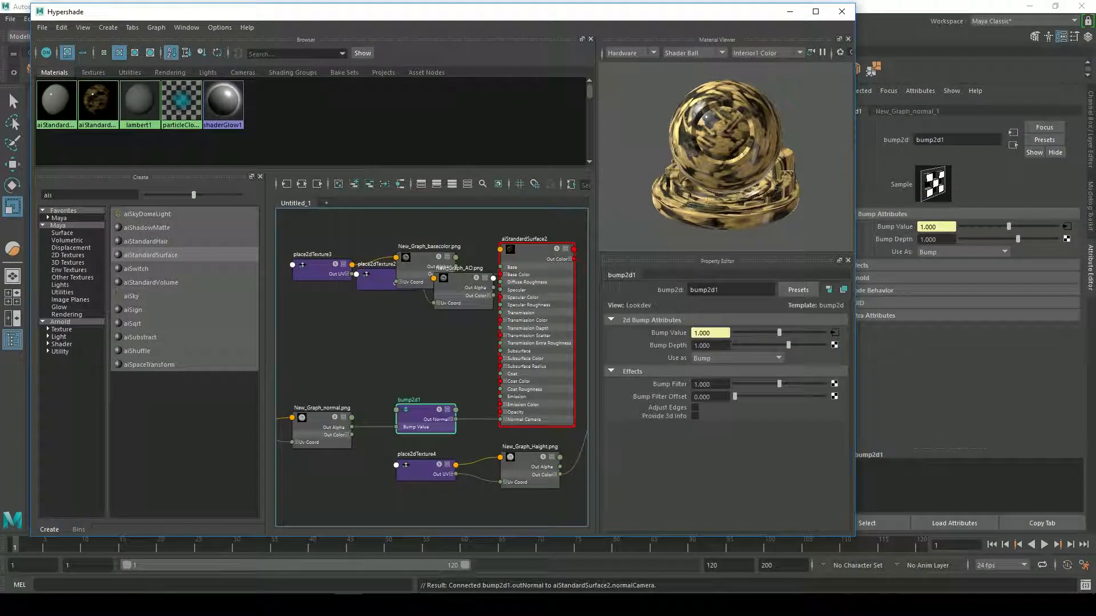
{"action": "left_click", "coordinate": [736, 358]}
{"action": "left_click", "coordinate": [733, 381]}
Raise aiStandardSurface2's specular roughness to the maximum and move the AO texture and its placement node clear of the base color nodes
{"action": "left_click", "coordinate": [534, 250]}
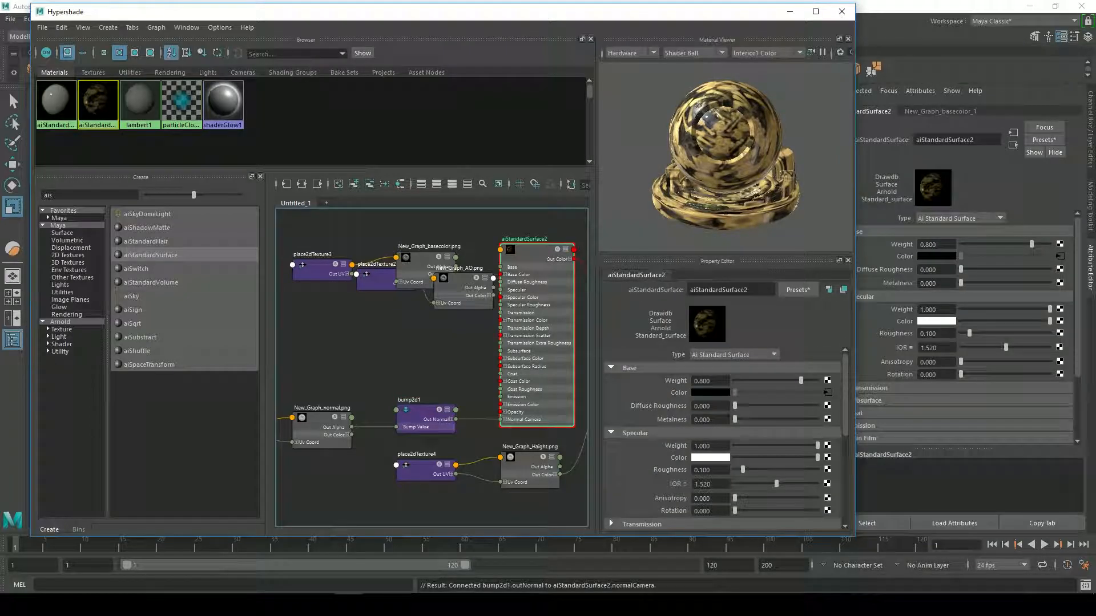
{"action": "left_click_drag", "start_coordinate": [742, 470], "coordinate": [817, 470]}
{"action": "middle_click_drag", "start_coordinate": [422, 343], "coordinate": [455, 342], "text": "alt"}
{"action": "left_click_drag", "start_coordinate": [494, 288], "coordinate": [457, 334]}
{"action": "left_click_drag", "start_coordinate": [408, 279], "coordinate": [372, 333]}
{"action": "middle_click_drag", "start_coordinate": [399, 365], "coordinate": [458, 297], "text": "alt"}
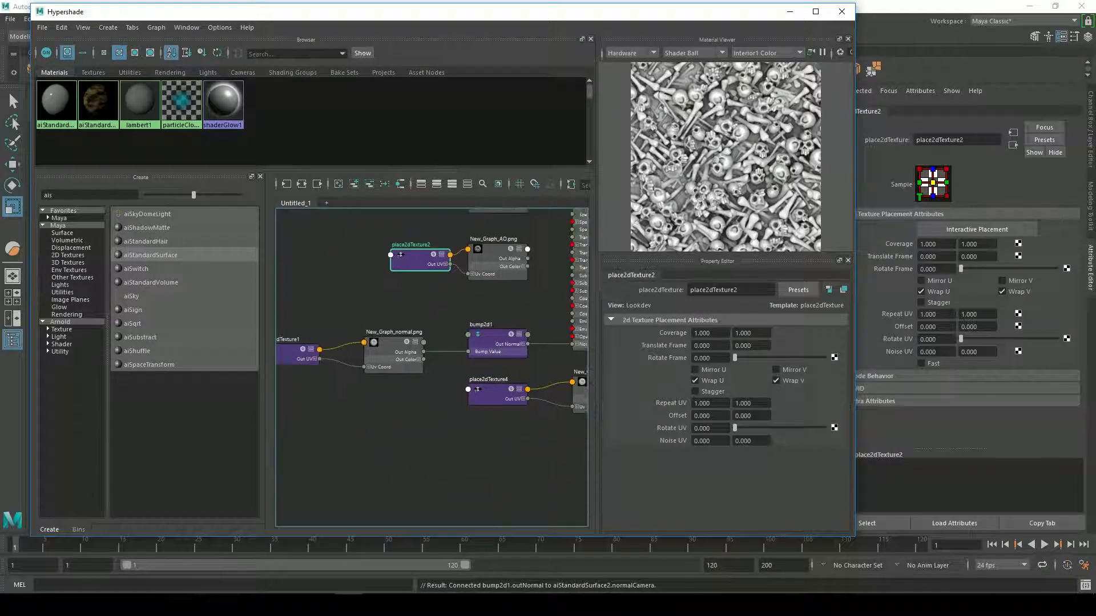
Inspect the displacement part of the shading network and select the aiStandardSurface2 shading group
{"action": "middle_click_drag", "start_coordinate": [573, 257], "coordinate": [454, 320], "text": "alt"}
{"action": "scroll", "coordinate": [491, 319], "scroll_direction": "up", "scroll_amount": 2}
{"action": "scroll", "coordinate": [491, 320], "scroll_direction": "down", "scroll_amount": 1}
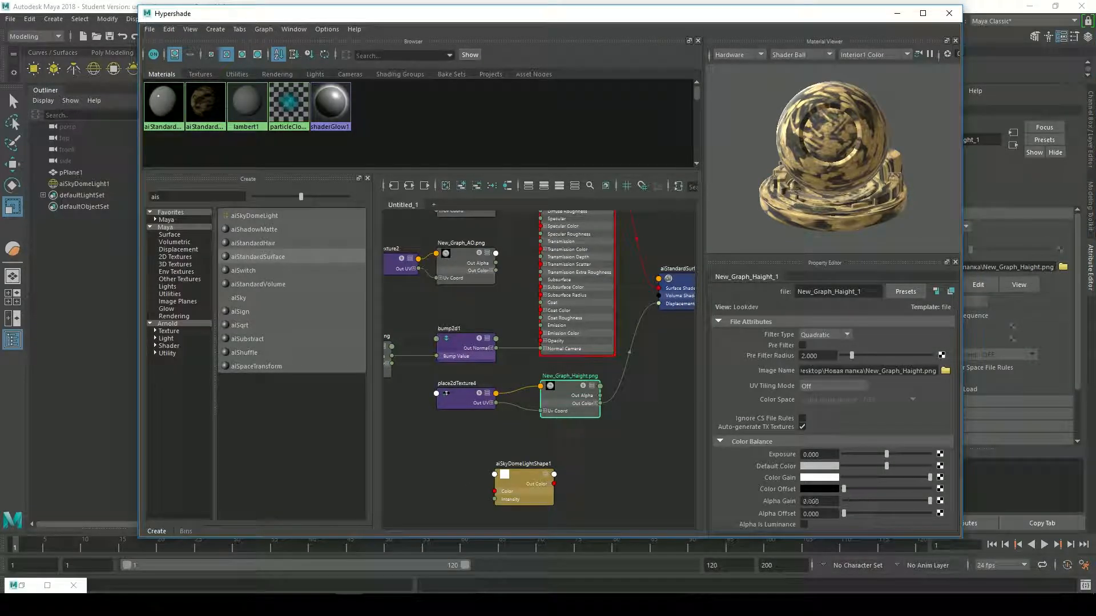
{"action": "left_click", "coordinate": [679, 285]}
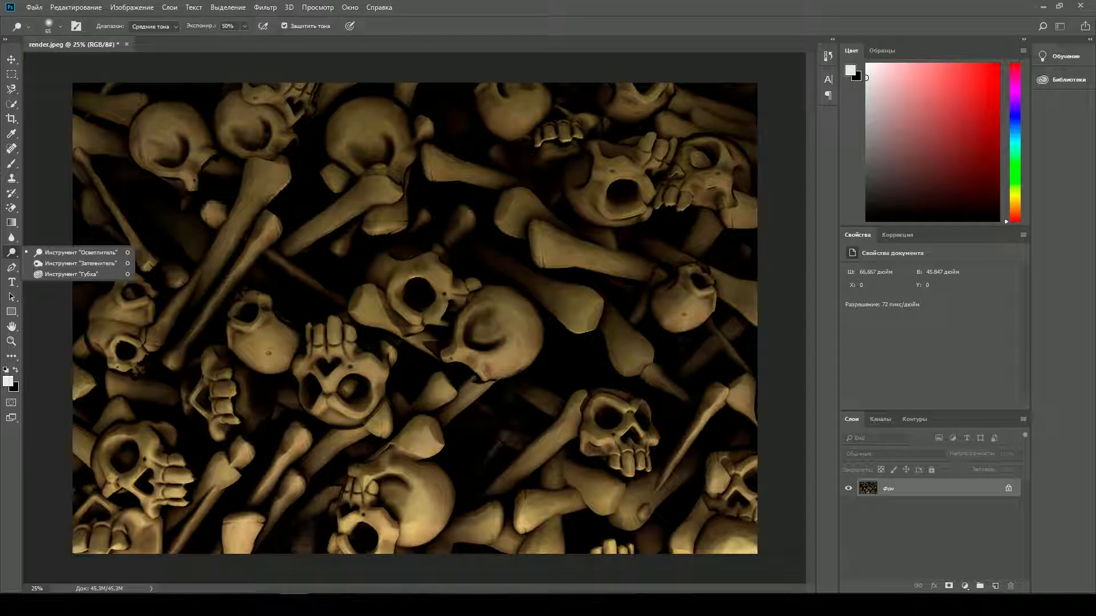
Darken the upper part of the skull render with the Burn tool, using a large soft brush at 50% exposure
{"action": "left_click", "coordinate": [57, 262]}
{"action": "right_click", "coordinate": [153, 207]}
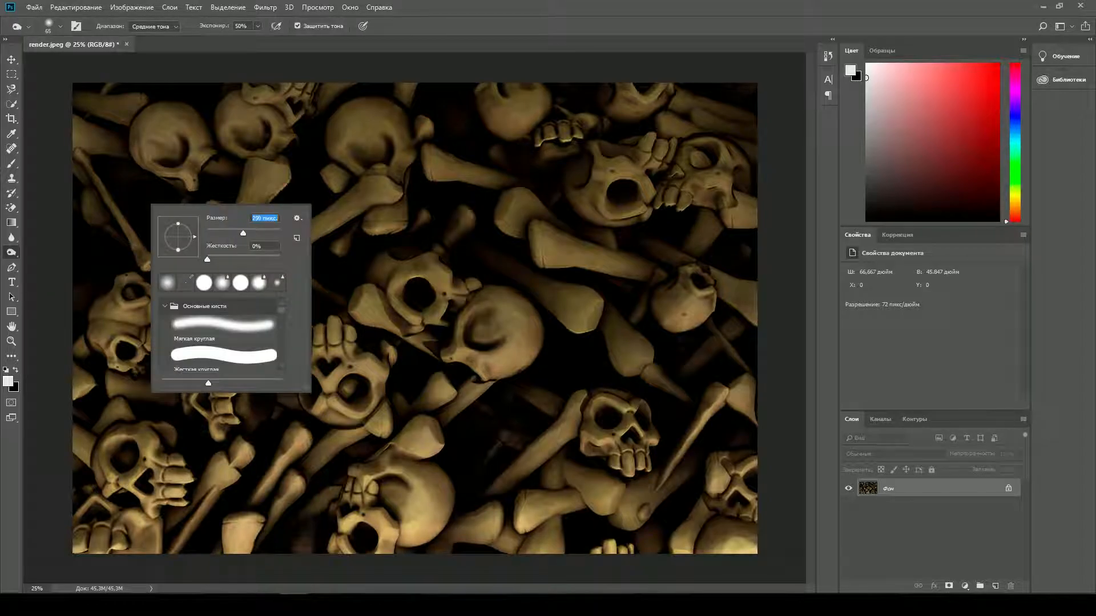
{"action": "key", "text": "Return"}
{"action": "mouse_move", "coordinate": [710, 183]}
{"action": "left_mouse_down"}
{"action": "mouse_move", "coordinate": [540, 122]}
{"action": "mouse_move", "coordinate": [114, 134]}
{"action": "mouse_move", "coordinate": [519, 110]}
{"action": "mouse_move", "coordinate": [105, 144]}
{"action": "mouse_move", "coordinate": [237, 250]}
{"action": "mouse_move", "coordinate": [716, 120]}
{"action": "mouse_move", "coordinate": [101, 131]}
{"action": "left_mouse_up"}
{"action": "right_click", "coordinate": [171, 137]}
{"action": "key", "text": "Return"}
{"action": "mouse_move", "coordinate": [725, 131]}
{"action": "left_mouse_down"}
{"action": "mouse_move", "coordinate": [472, 63]}
{"action": "mouse_move", "coordinate": [702, 115]}
{"action": "mouse_move", "coordinate": [679, 88]}
{"action": "mouse_move", "coordinate": [109, 142]}
{"action": "mouse_move", "coordinate": [679, 420]}
{"action": "mouse_move", "coordinate": [325, 228]}
{"action": "mouse_move", "coordinate": [299, 135]}
{"action": "mouse_move", "coordinate": [744, 100]}
{"action": "mouse_move", "coordinate": [93, 245]}
{"action": "mouse_move", "coordinate": [778, 269]}
{"action": "mouse_move", "coordinate": [734, 134]}
{"action": "mouse_move", "coordinate": [110, 114]}
{"action": "left_mouse_up"}
Set the foreground color to black and paint over the upper part of the render with an enlarged soft brush
{"action": "left_click", "coordinate": [11, 164]}
{"action": "left_click", "coordinate": [8, 381]}
{"action": "left_click", "coordinate": [655, 271]}
{"action": "left_click", "coordinate": [922, 122]}
{"action": "right_click", "coordinate": [374, 130]}
{"action": "left_click_drag", "start_coordinate": [374, 103], "coordinate": [713, 97]}
{"action": "right_click", "coordinate": [233, 114]}
{"action": "scroll", "coordinate": [308, 252], "scroll_direction": "down", "scroll_amount": 10}
{"action": "double_click", "coordinate": [308, 251]}
Lighten the large skull at the bottom center of the render with the Dodge tool, using a small brush at 50% exposure
{"action": "right_click", "coordinate": [12, 194]}
{"action": "right_click", "coordinate": [11, 208]}
{"action": "right_click", "coordinate": [11, 237]}
{"action": "right_click", "coordinate": [12, 252]}
{"action": "left_click", "coordinate": [65, 263]}
{"action": "right_click", "coordinate": [11, 252]}
{"action": "left_click", "coordinate": [65, 252]}
{"action": "right_click", "coordinate": [409, 503]}
{"action": "left_click_drag", "start_coordinate": [451, 429], "coordinate": [456, 429]}
{"action": "left_click_drag", "start_coordinate": [378, 516], "coordinate": [386, 538]}
{"action": "left_click_drag", "start_coordinate": [407, 523], "coordinate": [427, 518]}
{"action": "left_click_drag", "start_coordinate": [423, 495], "coordinate": [423, 486]}
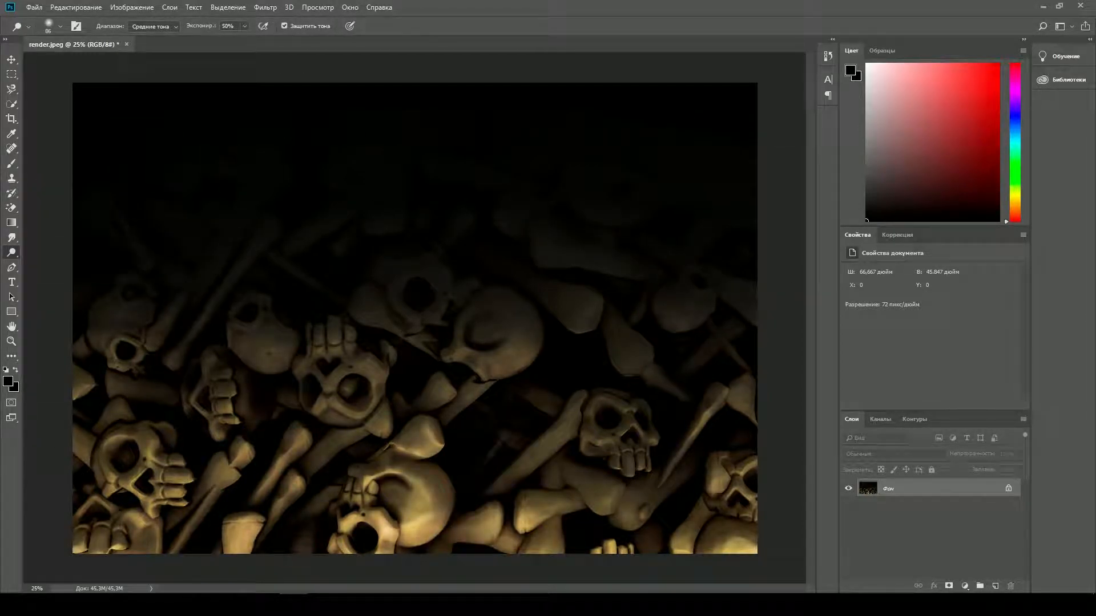
Dodge highlights onto the bone beside the bottom-center skull, that skull's face, and the lower-left skull
{"action": "left_click_drag", "start_coordinate": [525, 529], "coordinate": [540, 520]}
{"action": "left_click_drag", "start_coordinate": [343, 540], "coordinate": [346, 551]}
{"action": "left_click_drag", "start_coordinate": [346, 525], "coordinate": [358, 514]}
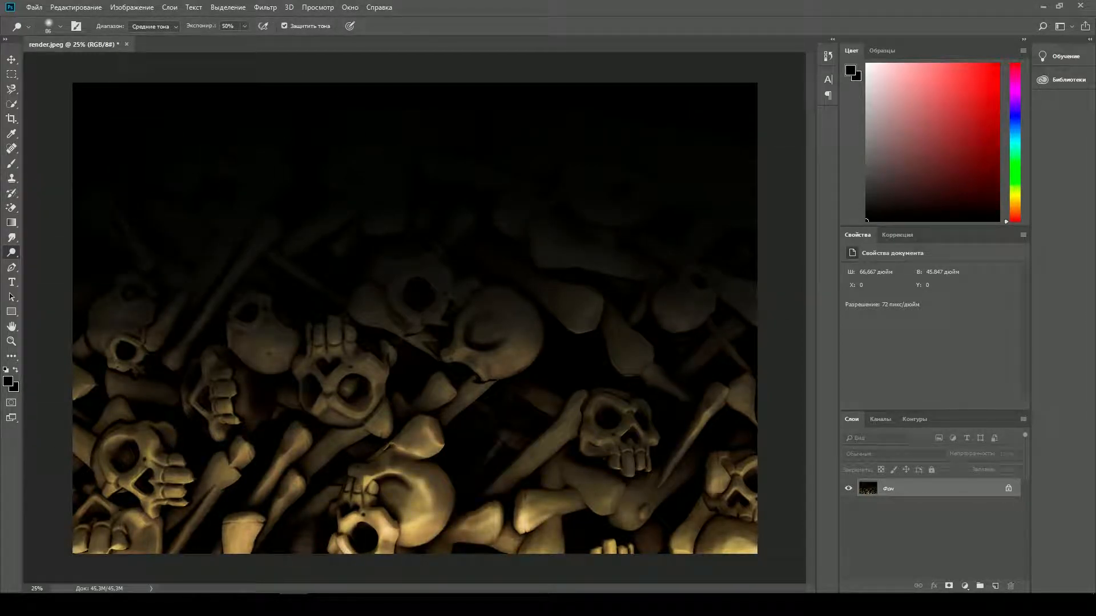
{"action": "left_click_drag", "start_coordinate": [153, 509], "coordinate": [182, 498]}
{"action": "left_click_drag", "start_coordinate": [161, 484], "coordinate": [167, 471]}
{"action": "left_click_drag", "start_coordinate": [105, 452], "coordinate": [122, 437]}
{"action": "left_click_drag", "start_coordinate": [112, 472], "coordinate": [137, 488]}
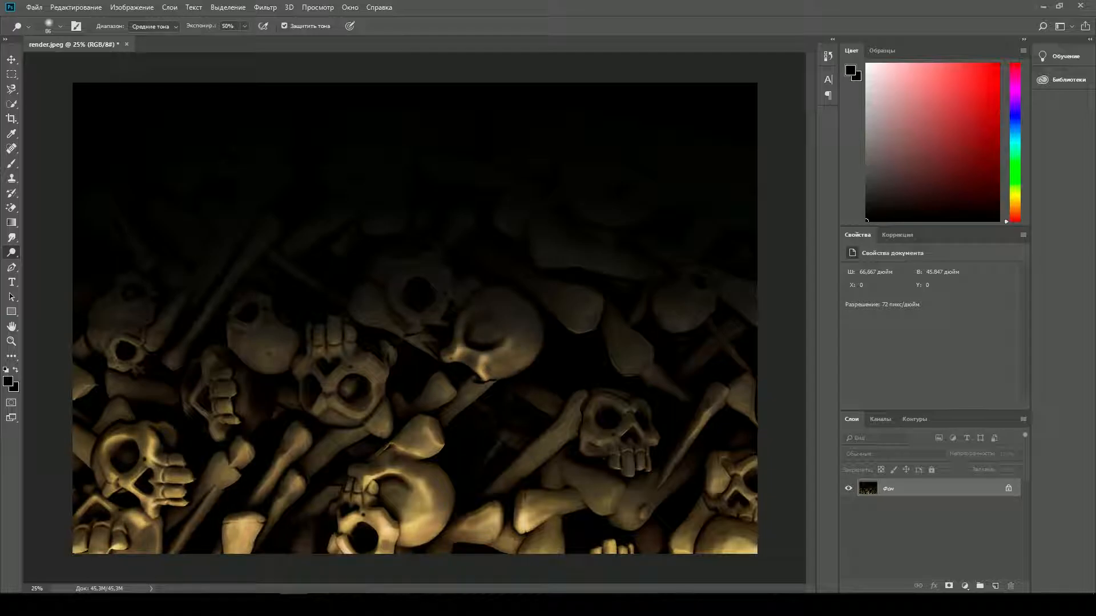
Dodge highlights onto the long bones and the two skulls around the middle of the render
{"action": "left_click_drag", "start_coordinate": [539, 448], "coordinate": [579, 397]}
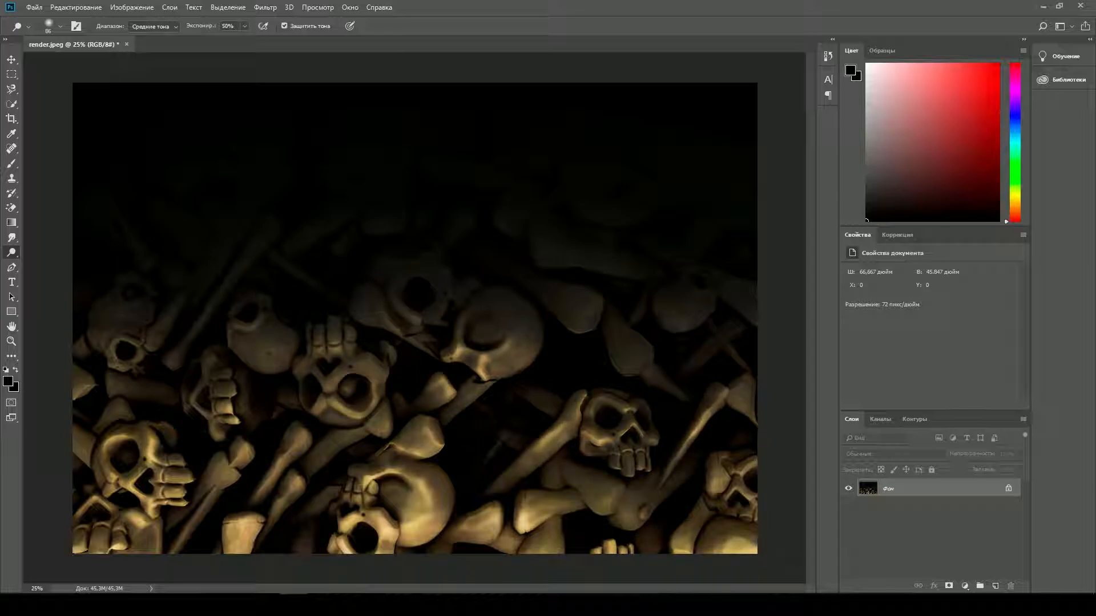
{"action": "left_click_drag", "start_coordinate": [297, 439], "coordinate": [279, 516]}
{"action": "left_click_drag", "start_coordinate": [366, 363], "coordinate": [342, 414]}
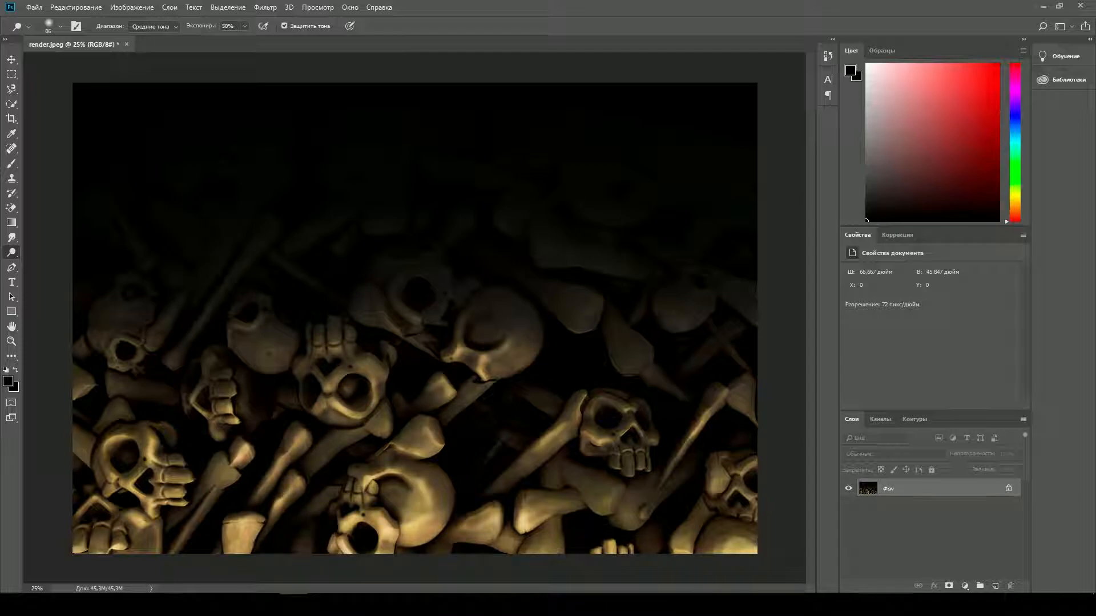
{"action": "left_click_drag", "start_coordinate": [529, 518], "coordinate": [528, 495]}
{"action": "left_click_drag", "start_coordinate": [535, 453], "coordinate": [569, 420]}
{"action": "left_click_drag", "start_coordinate": [461, 350], "coordinate": [506, 345]}
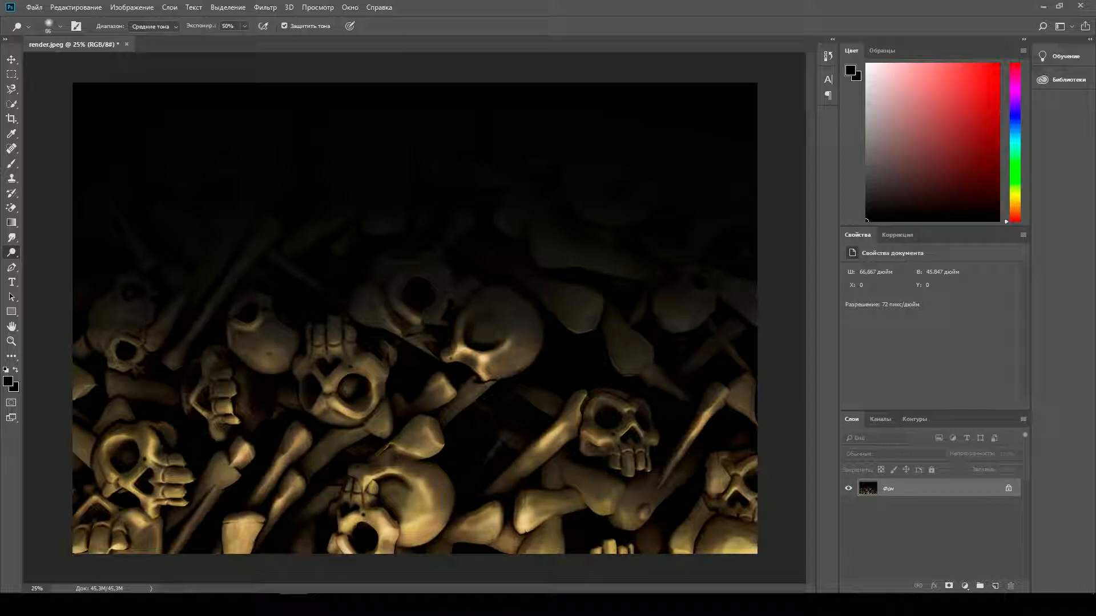
Brighten the bottom-center skull again, along with its neighboring bone and the lower-right skull, using the Dodge tool
{"action": "mouse_move", "coordinate": [421, 514]}
{"action": "left_mouse_down"}
{"action": "mouse_move", "coordinate": [399, 473]}
{"action": "mouse_move", "coordinate": [365, 479]}
{"action": "left_mouse_up"}
{"action": "left_click_drag", "start_coordinate": [392, 522], "coordinate": [345, 525]}
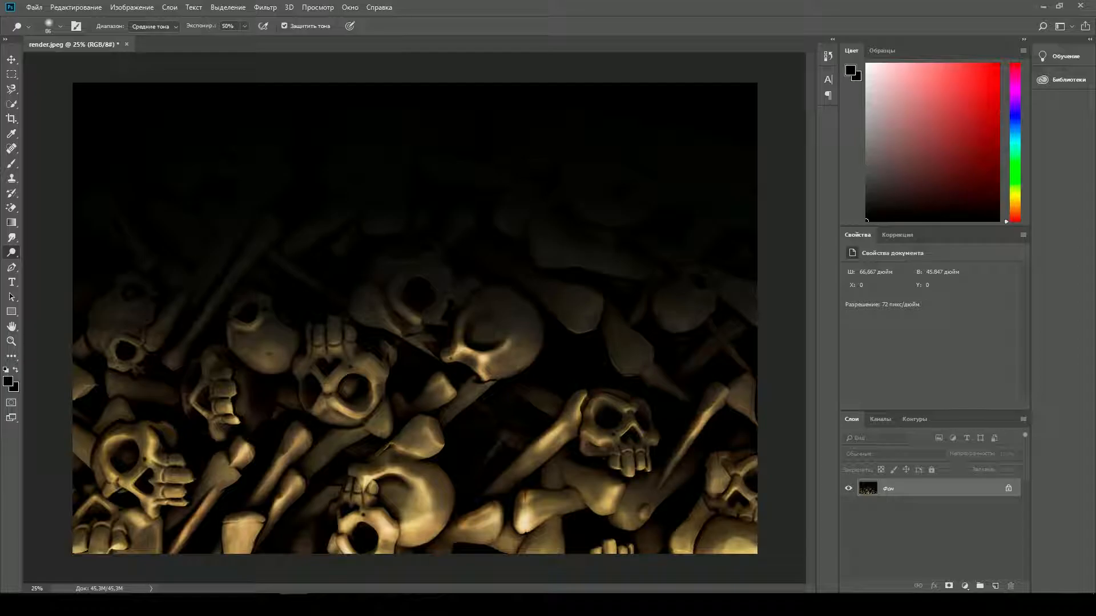
{"action": "left_click_drag", "start_coordinate": [454, 531], "coordinate": [490, 512]}
{"action": "left_click_drag", "start_coordinate": [730, 498], "coordinate": [752, 490]}
{"action": "left_click_drag", "start_coordinate": [679, 535], "coordinate": [690, 524]}
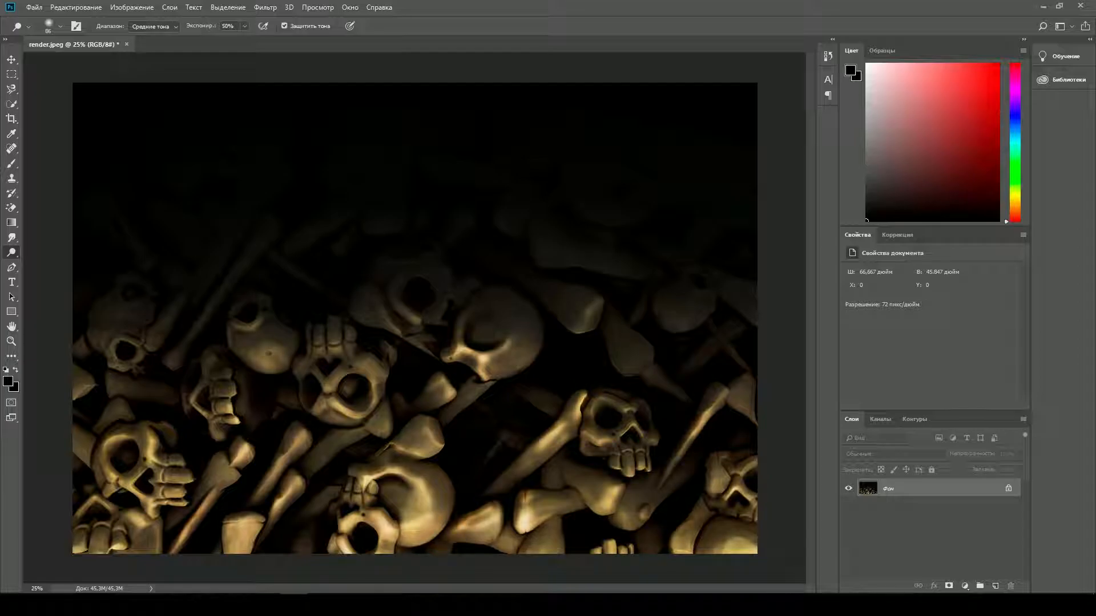
Soften the dodged details on the middle and lower-left skulls and bones with the Blur tool at 50% strength, working at 100% zoom
{"action": "key", "text": "z"}
{"action": "left_click", "coordinate": [334, 392]}
{"action": "left_click", "coordinate": [333, 392]}
{"action": "left_click", "coordinate": [333, 392]}
{"action": "left_click", "coordinate": [404, 402]}
{"action": "right_click", "coordinate": [11, 238]}
{"action": "left_click", "coordinate": [52, 239]}
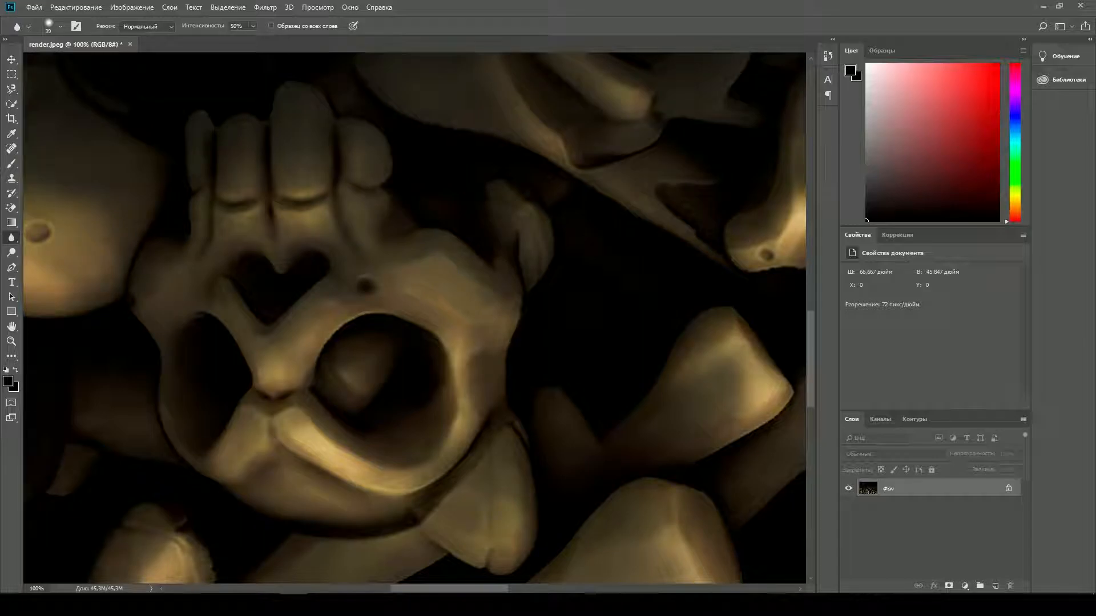
{"action": "left_click_drag", "start_coordinate": [399, 399], "coordinate": [396, 300]}
{"action": "left_click_drag", "start_coordinate": [239, 485], "coordinate": [679, 294]}
{"action": "left_click_drag", "start_coordinate": [239, 485], "coordinate": [619, 292]}
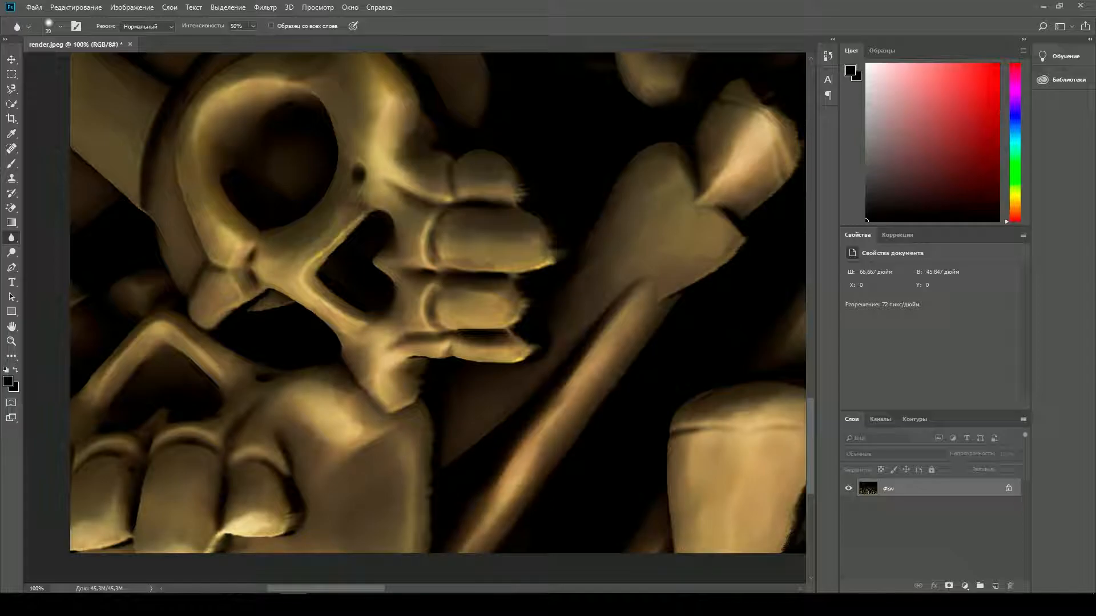
{"action": "scroll", "coordinate": [415, 303], "scroll_direction": "down", "scroll_amount": 6, "text": "ctrl"}
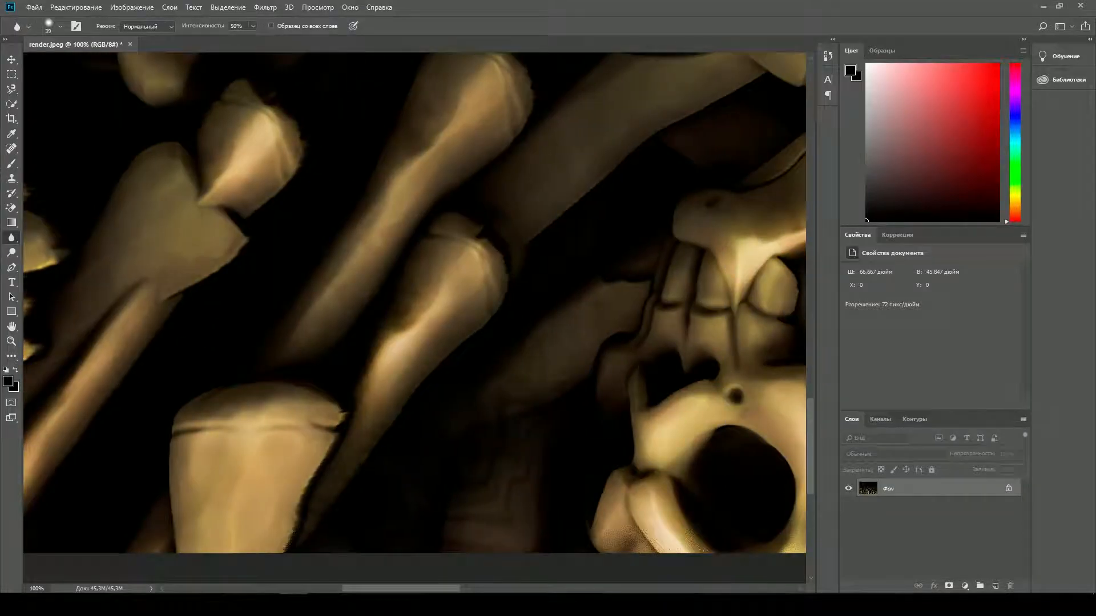
Enlarge the Blur brush to 1467 px and apply it to the render with the whole image in view
{"action": "key", "text": "z"}
{"action": "right_click", "coordinate": [366, 255]}
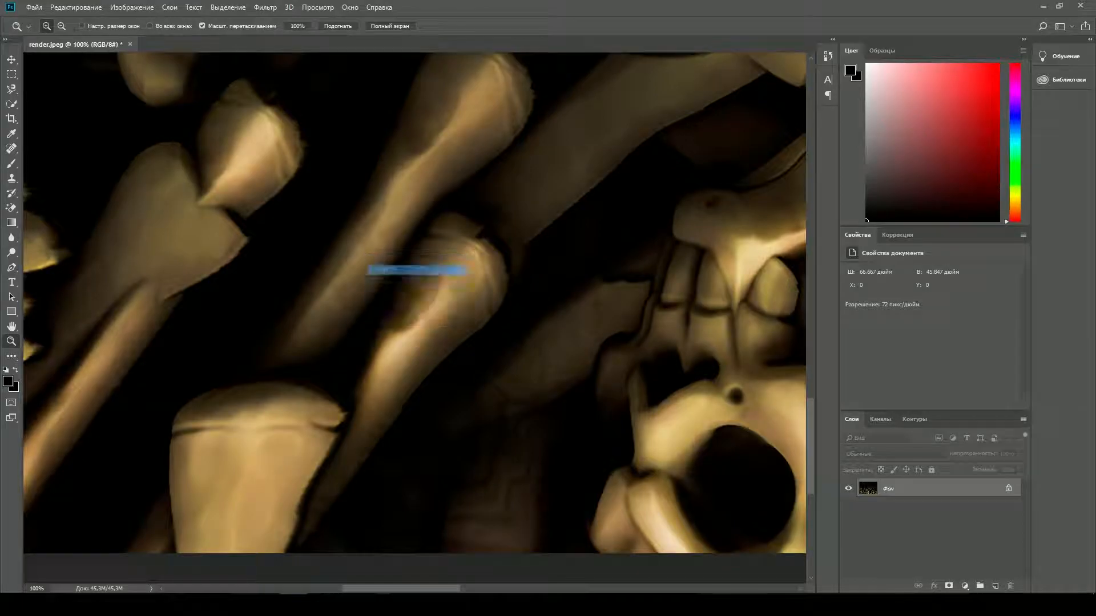
{"action": "left_click", "coordinate": [398, 316]}
{"action": "right_click", "coordinate": [472, 296]}
{"action": "left_click", "coordinate": [503, 358]}
{"action": "scroll", "coordinate": [473, 296], "scroll_direction": "up", "scroll_amount": 4}
{"action": "right_click", "coordinate": [472, 296]}
{"action": "left_click", "coordinate": [503, 357]}
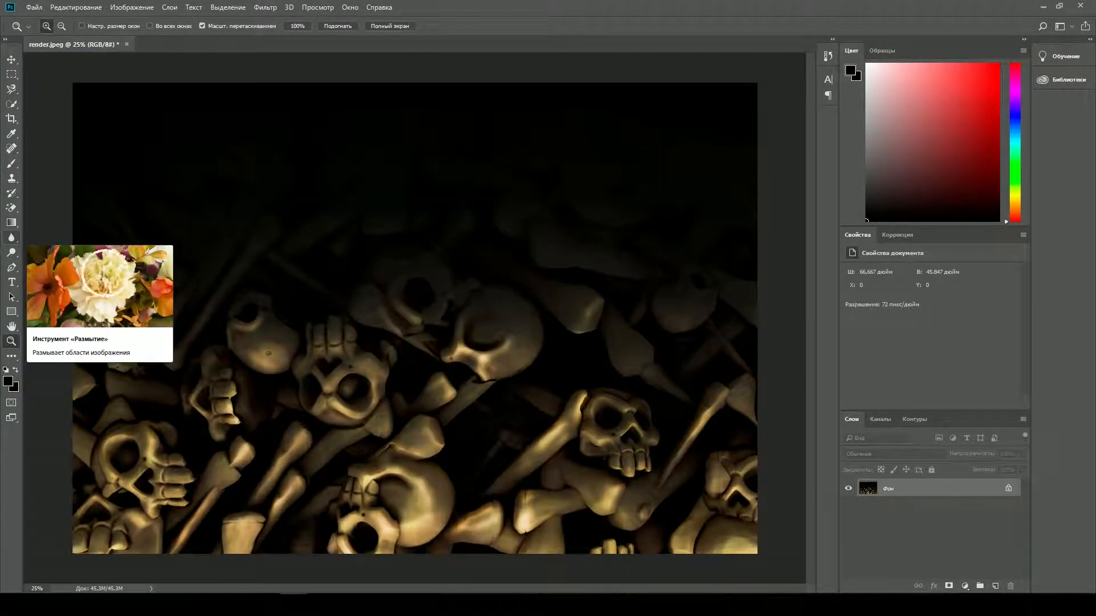
{"action": "left_click", "coordinate": [11, 238]}
{"action": "right_click", "coordinate": [365, 307]}
{"action": "left_click", "coordinate": [632, 496]}
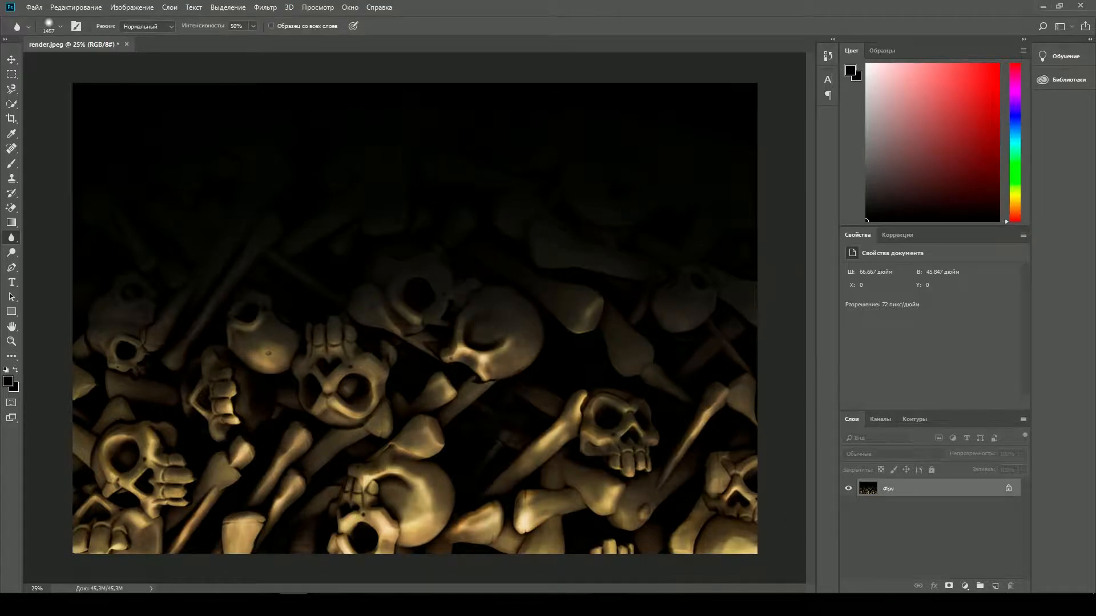
Examine the blurred skulls and bones up close and return to the full view of the render
{"action": "left_click", "coordinate": [12, 341]}
{"action": "left_click", "coordinate": [373, 423]}
{"action": "left_click", "coordinate": [373, 423]}
{"action": "left_click", "coordinate": [373, 423]}
{"action": "left_click", "coordinate": [373, 423]}
{"action": "right_click", "coordinate": [533, 267]}
{"action": "left_click", "coordinate": [564, 328]}
{"action": "right_click", "coordinate": [563, 328]}
{"action": "left_click", "coordinate": [595, 388]}
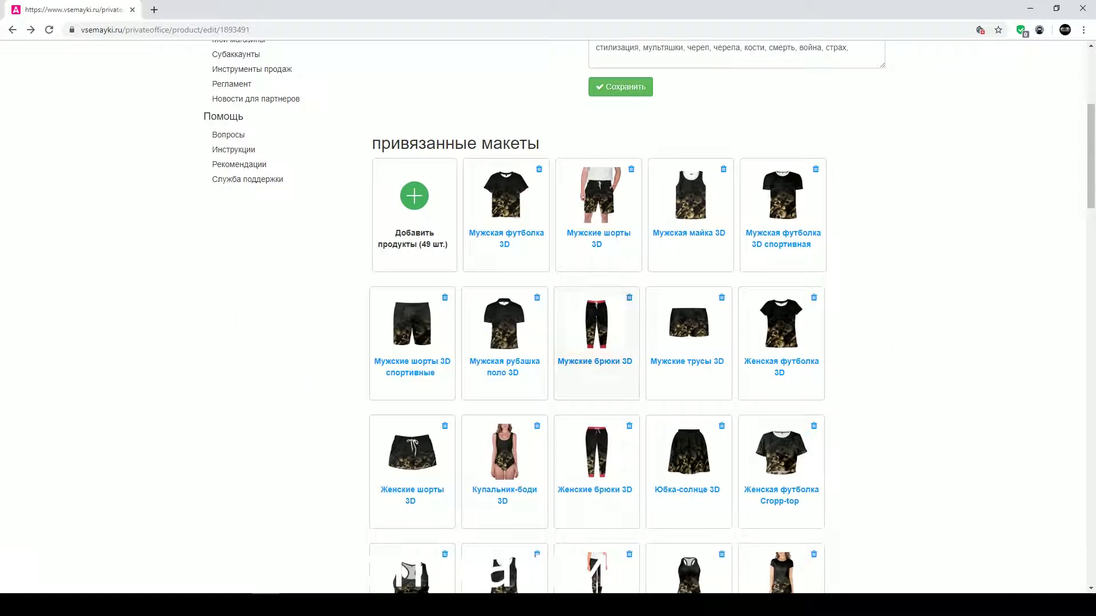
Switch to the vsemayki.ru product page in the browser and examine the skull print on the clothing mockups and the iPhone 7 case
{"action": "left_click", "coordinate": [594, 206]}
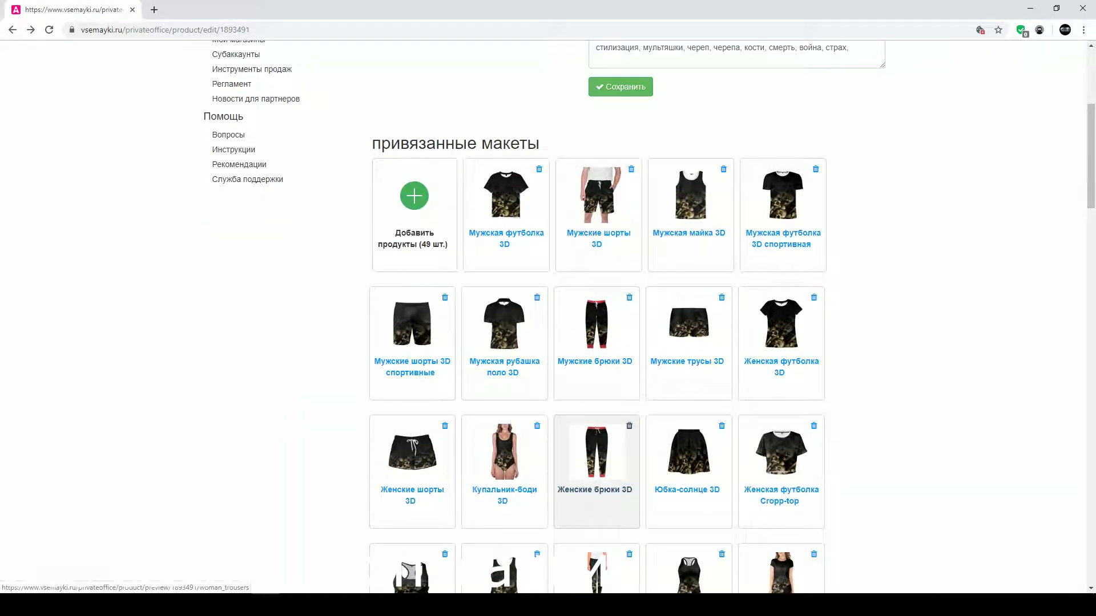
{"action": "left_click", "coordinate": [496, 442]}
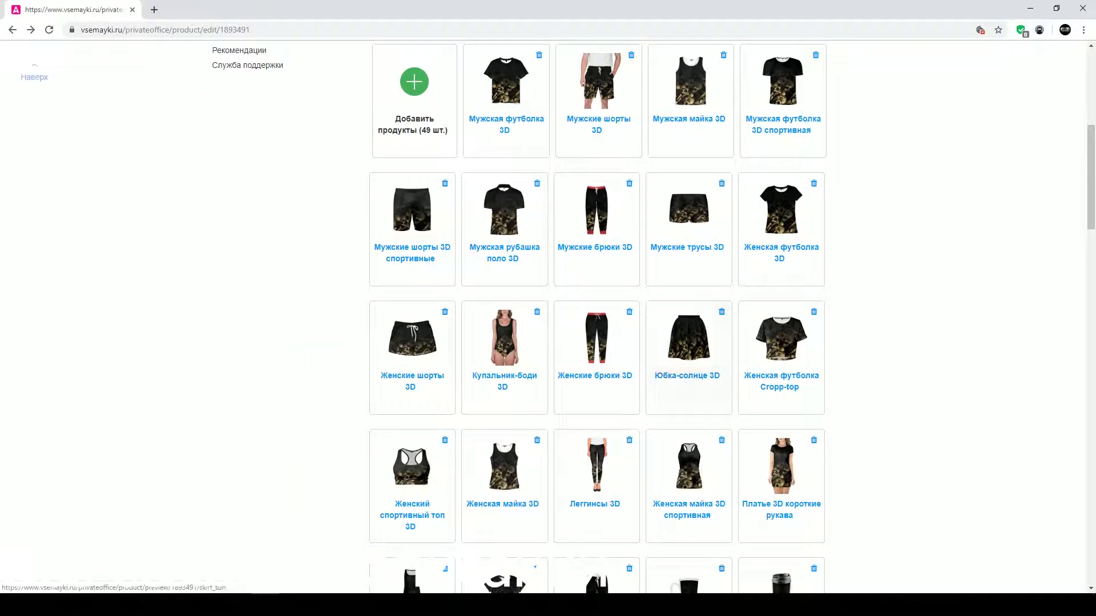
{"action": "scroll", "coordinate": [594, 354], "scroll_direction": "down", "scroll_amount": 3}
{"action": "left_click", "coordinate": [594, 354]}
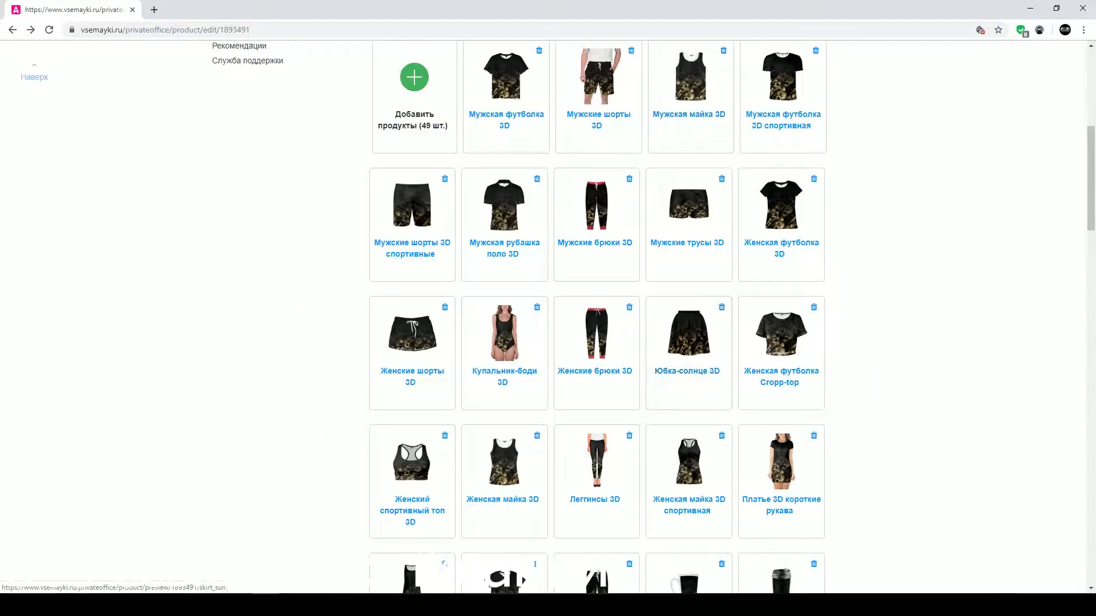
{"action": "scroll", "coordinate": [547, 319], "scroll_direction": "down", "scroll_amount": 5}
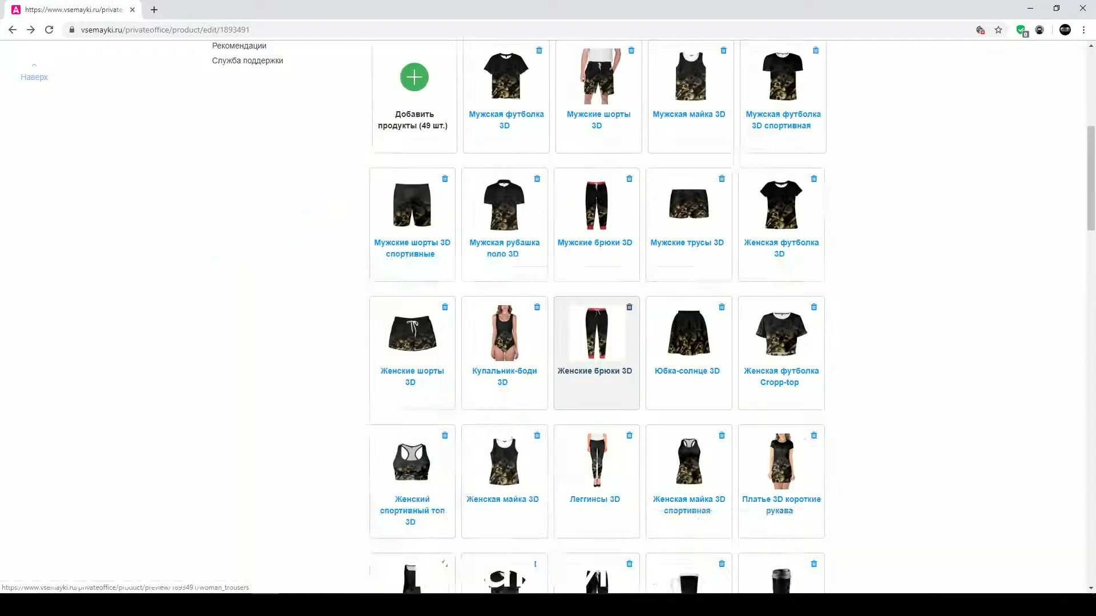
{"action": "scroll", "coordinate": [548, 319], "scroll_direction": "down", "scroll_amount": 6}
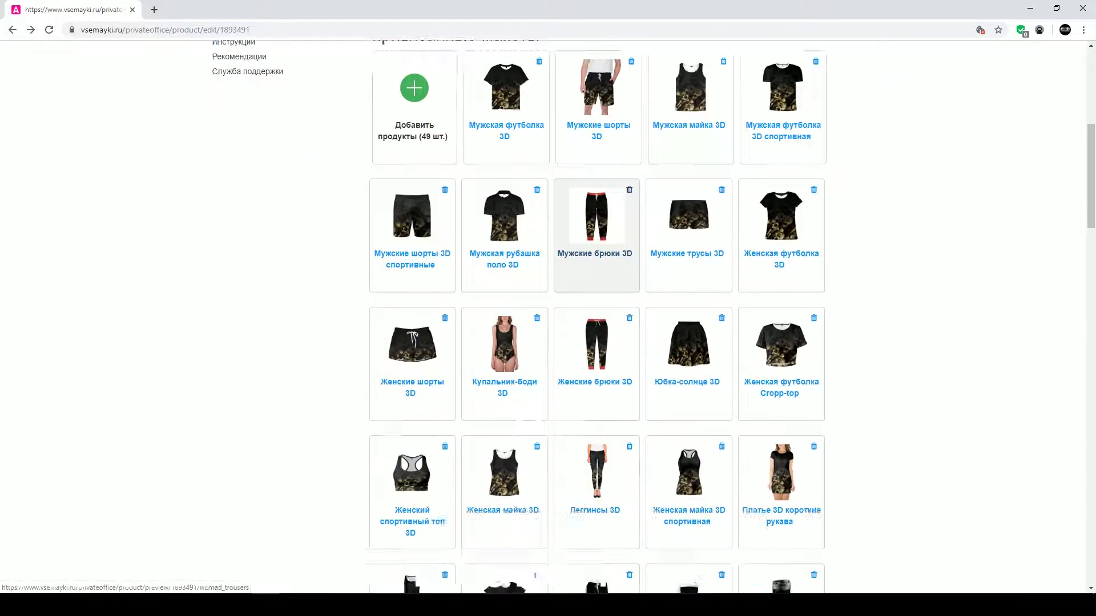
{"action": "scroll", "coordinate": [596, 319], "scroll_direction": "down", "scroll_amount": 3}
{"action": "scroll", "coordinate": [781, 342], "scroll_direction": "down", "scroll_amount": 4}
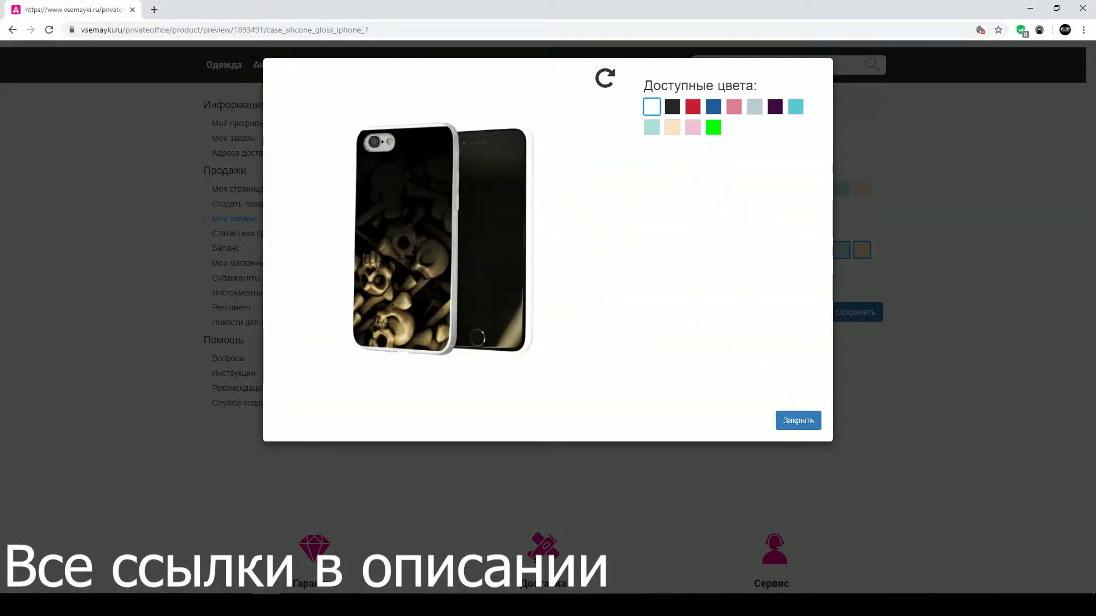
Return to the product list and preview the skull print on the 3D jacket cape
{"action": "key", "text": "alt+Left"}
{"action": "scroll", "coordinate": [502, 433], "scroll_direction": "down", "scroll_amount": 10}
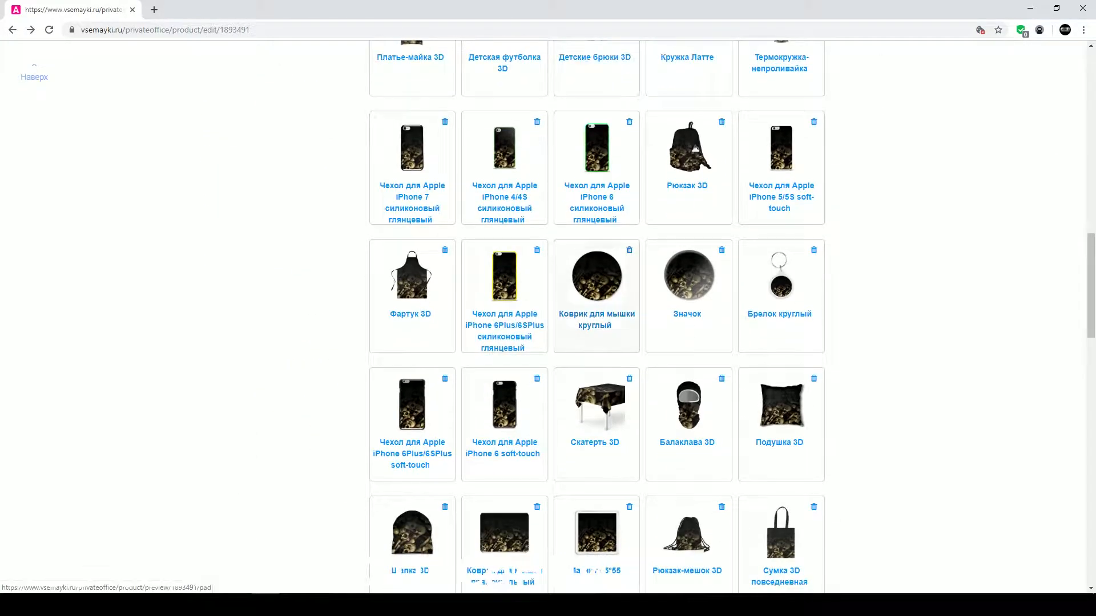
{"action": "left_click", "coordinate": [504, 434]}
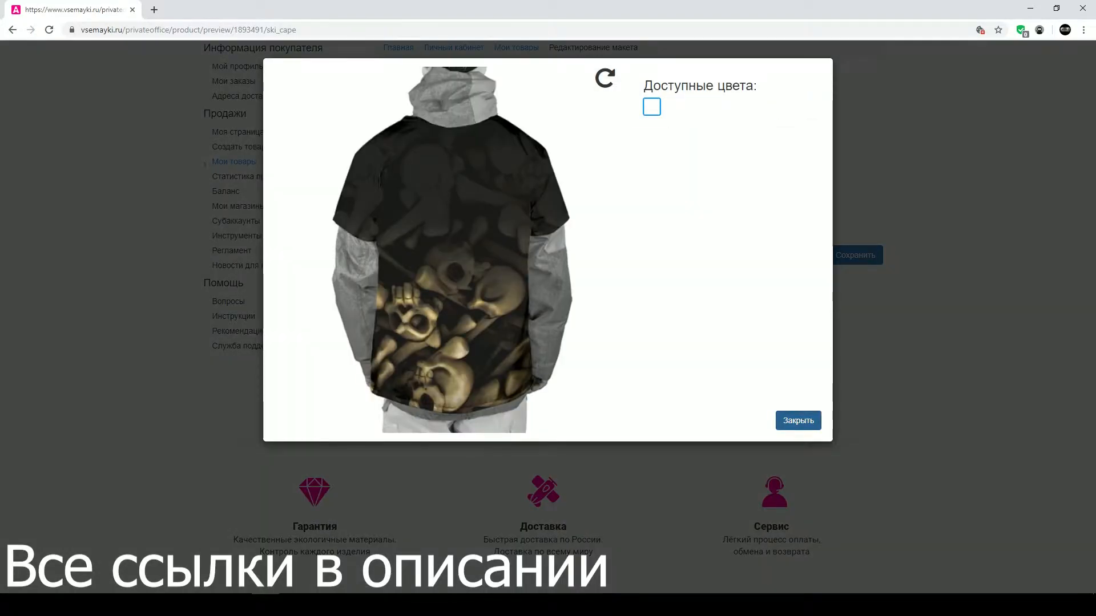
{"action": "key", "text": "alt+Left"}
Browse the remaining product mockups and preview the print on the 3D anti-stress pillow
{"action": "scroll", "coordinate": [597, 317], "scroll_direction": "down", "scroll_amount": 15}
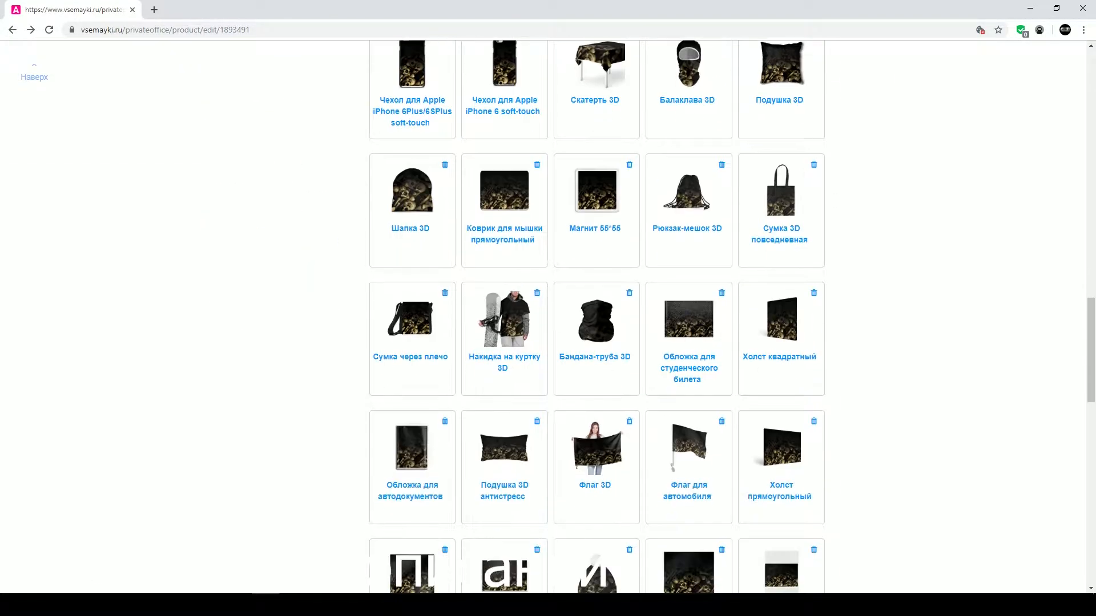
{"action": "scroll", "coordinate": [596, 317], "scroll_direction": "down", "scroll_amount": 8}
{"action": "scroll", "coordinate": [596, 317], "scroll_direction": "up", "scroll_amount": 3}
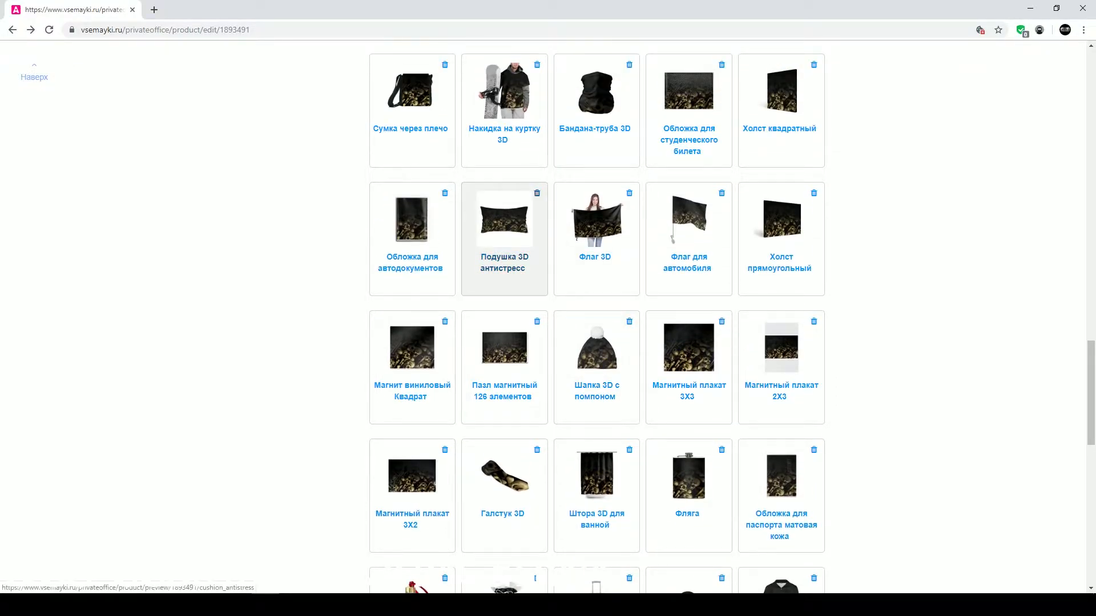
{"action": "left_click", "coordinate": [504, 171]}
{"action": "key", "text": "alt+Left"}
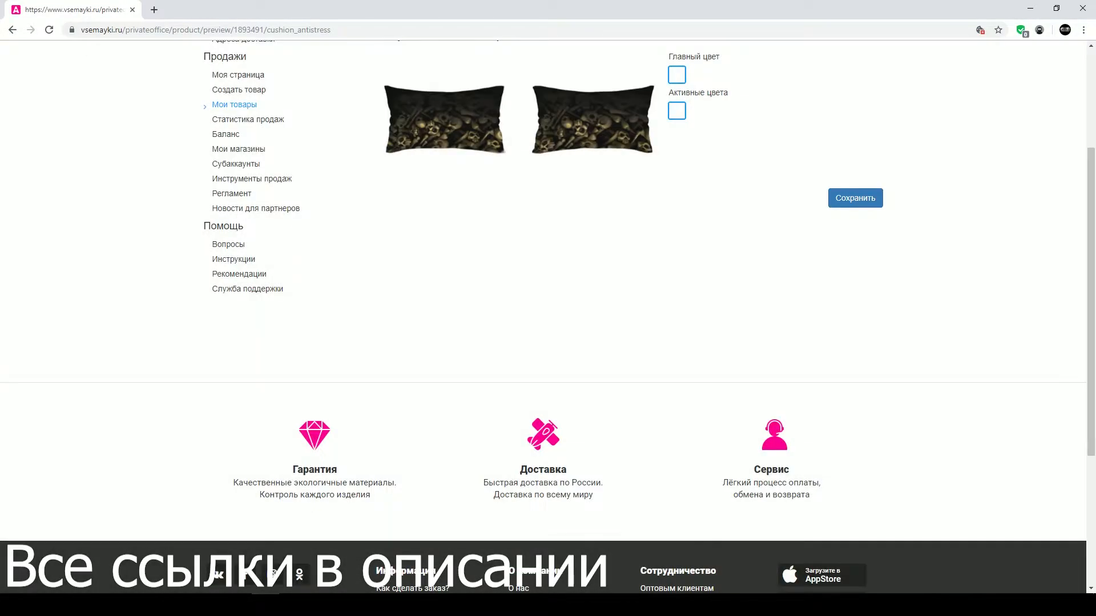
{"action": "scroll", "coordinate": [504, 349], "scroll_direction": "down", "scroll_amount": 5}
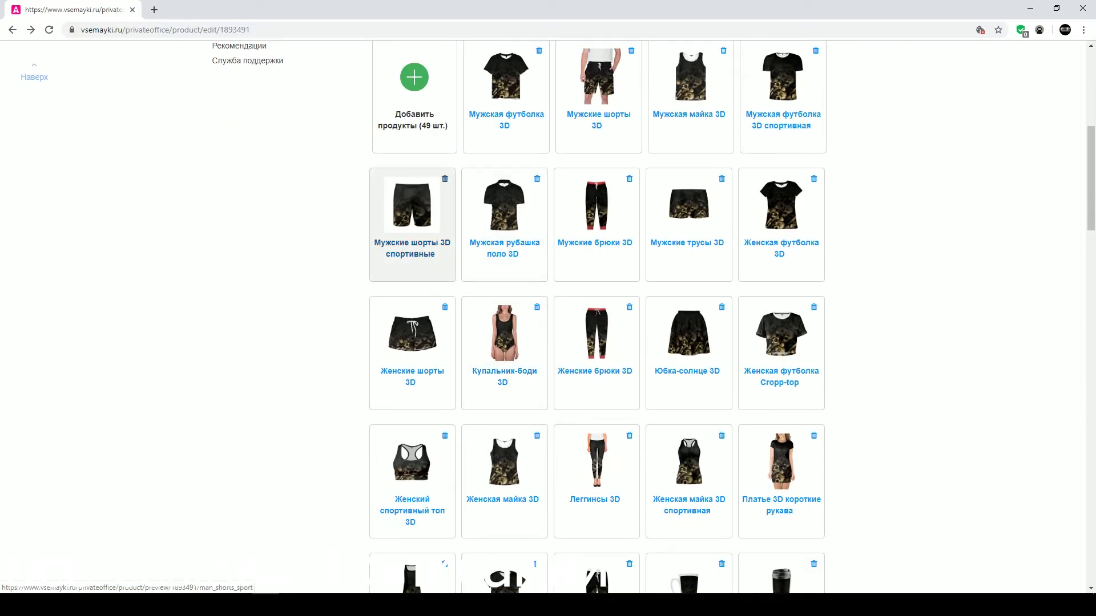